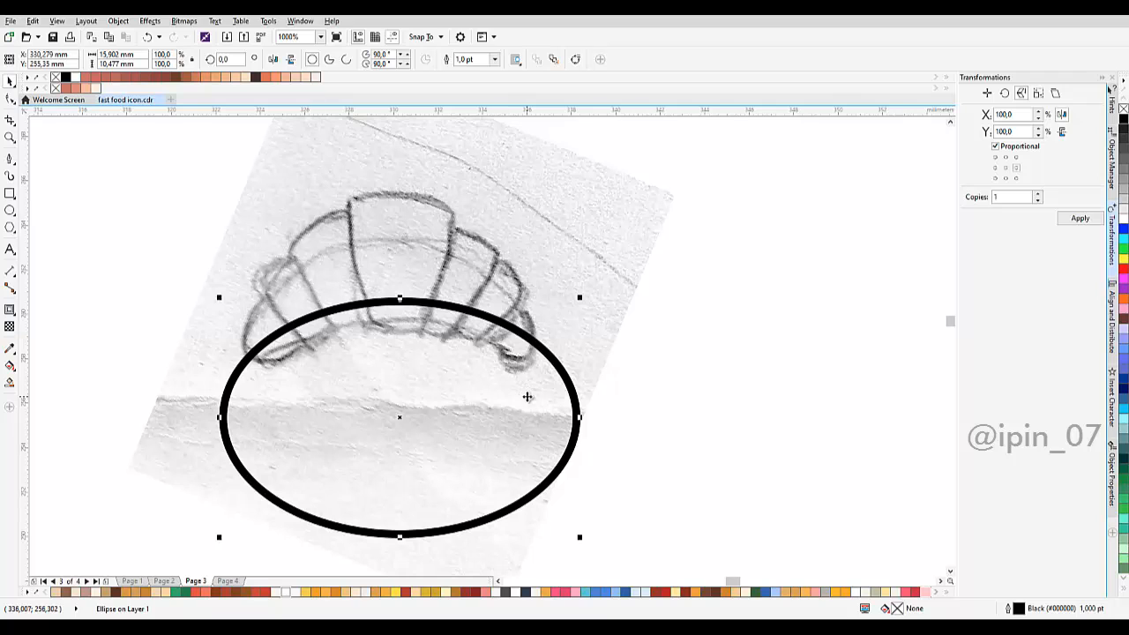
Position the ellipse horizontally so its upper arc sits under the middle of the croissant sketch.
{"action": "left_click_drag", "start_coordinate": [526, 397], "coordinate": [518, 396]}
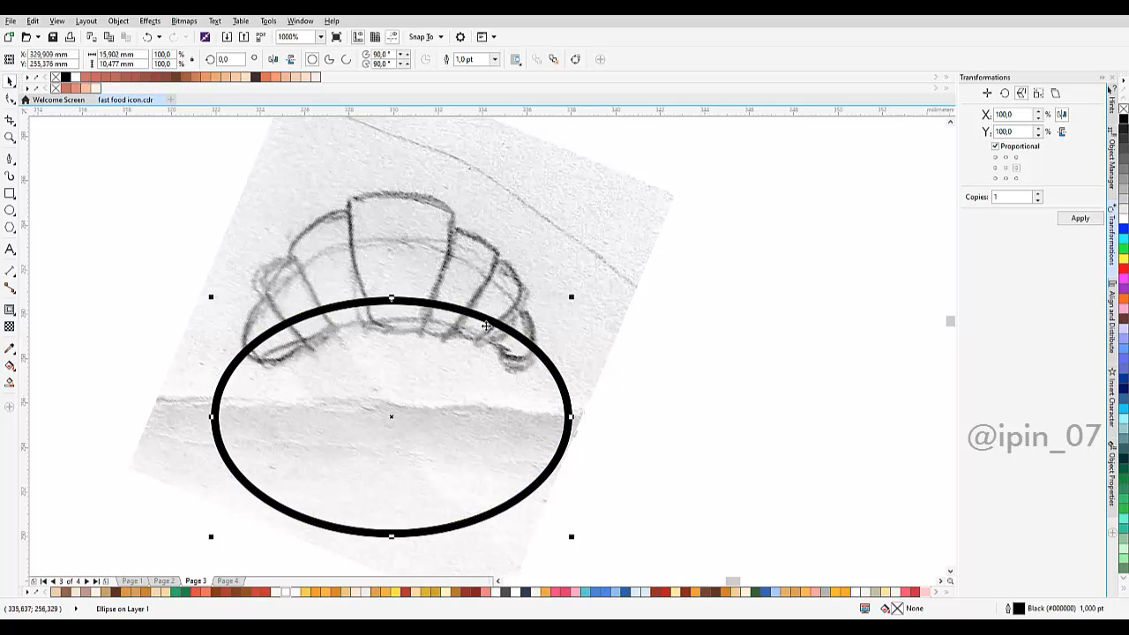
{"action": "left_click_drag", "start_coordinate": [424, 334], "coordinate": [467, 341]}
{"action": "left_click_drag", "start_coordinate": [490, 305], "coordinate": [501, 321]}
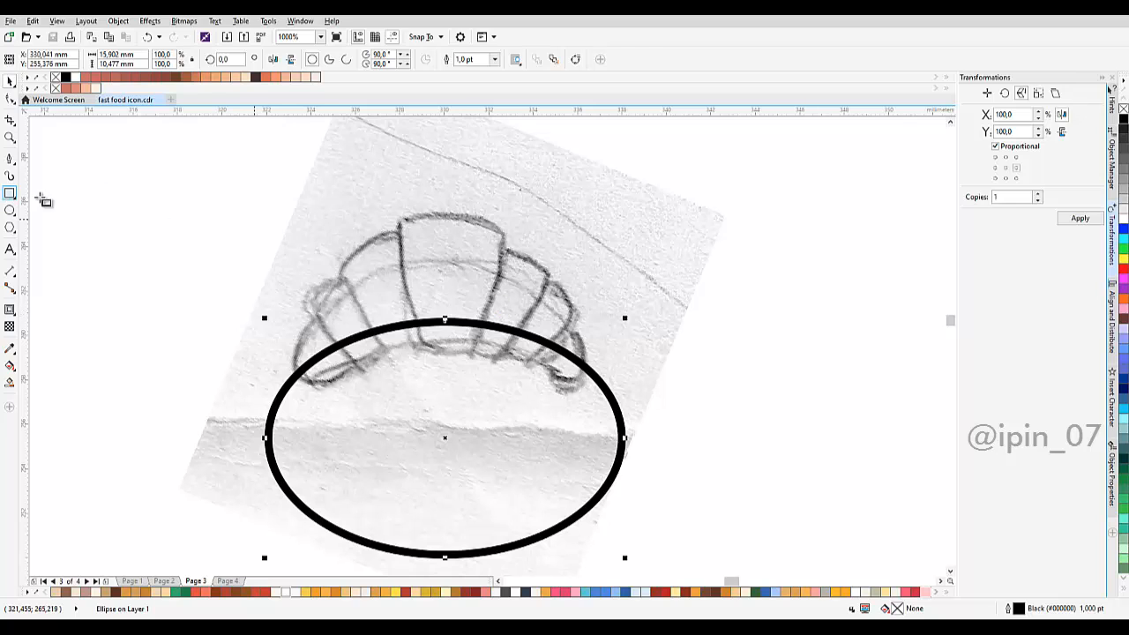
Draw a rectangle about 4.9 mm wide and 6.8 mm tall over the sketch's central segment.
{"action": "left_click_drag", "start_coordinate": [400, 211], "coordinate": [508, 339]}
{"action": "key", "text": "space"}
{"action": "scroll", "coordinate": [504, 333], "scroll_direction": "up", "scroll_amount": 1}
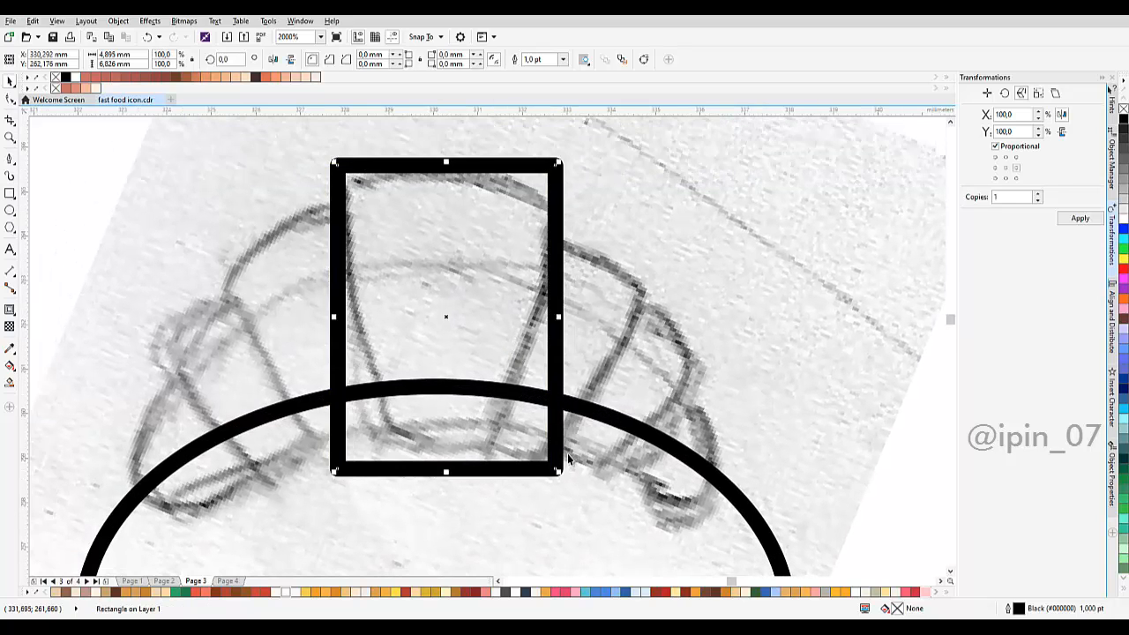
Centre the rectangle horizontally on the ellipse.
{"action": "left_click", "coordinate": [579, 410], "text": "shift"}
{"action": "left_click_drag", "start_coordinate": [582, 434], "coordinate": [509, 321]}
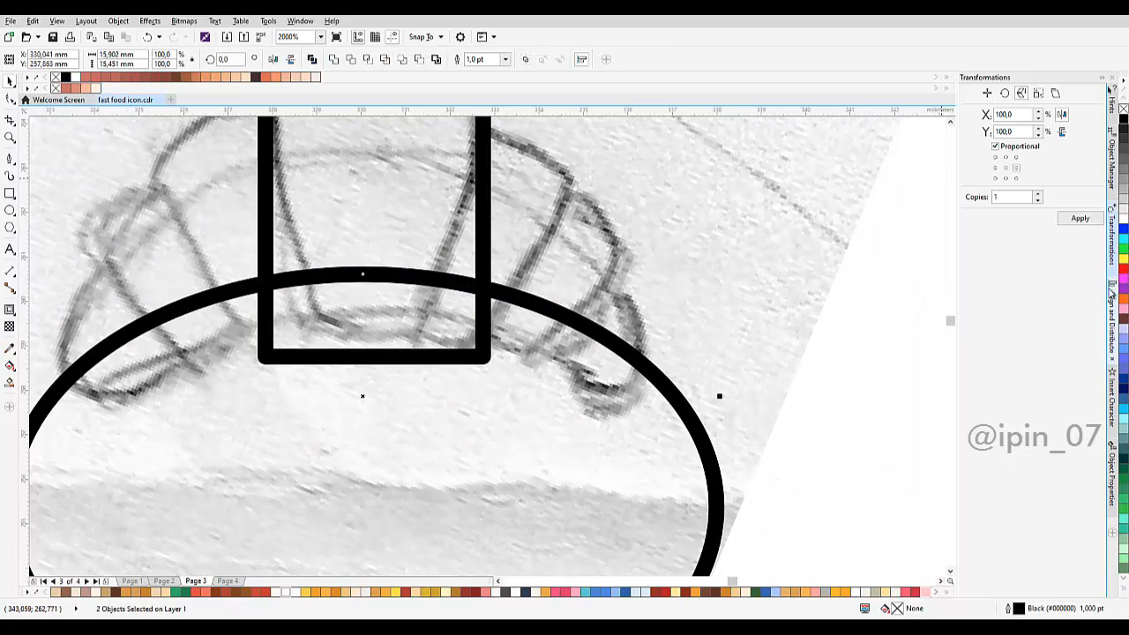
{"action": "left_click", "coordinate": [1113, 322]}
{"action": "left_click", "coordinate": [988, 105]}
{"action": "scroll", "coordinate": [560, 346], "scroll_direction": "down", "scroll_amount": 3}
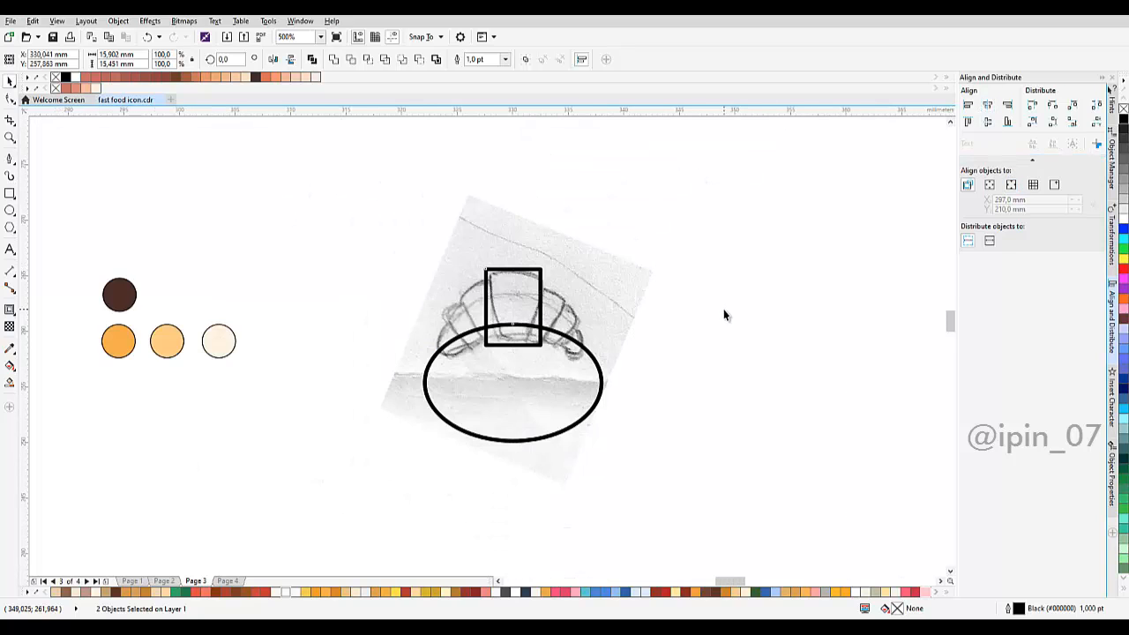
Round all four corners of the rectangle to a radius of about 0.85 mm.
{"action": "left_click", "coordinate": [540, 284]}
{"action": "scroll", "coordinate": [564, 276], "scroll_direction": "up", "scroll_amount": 3}
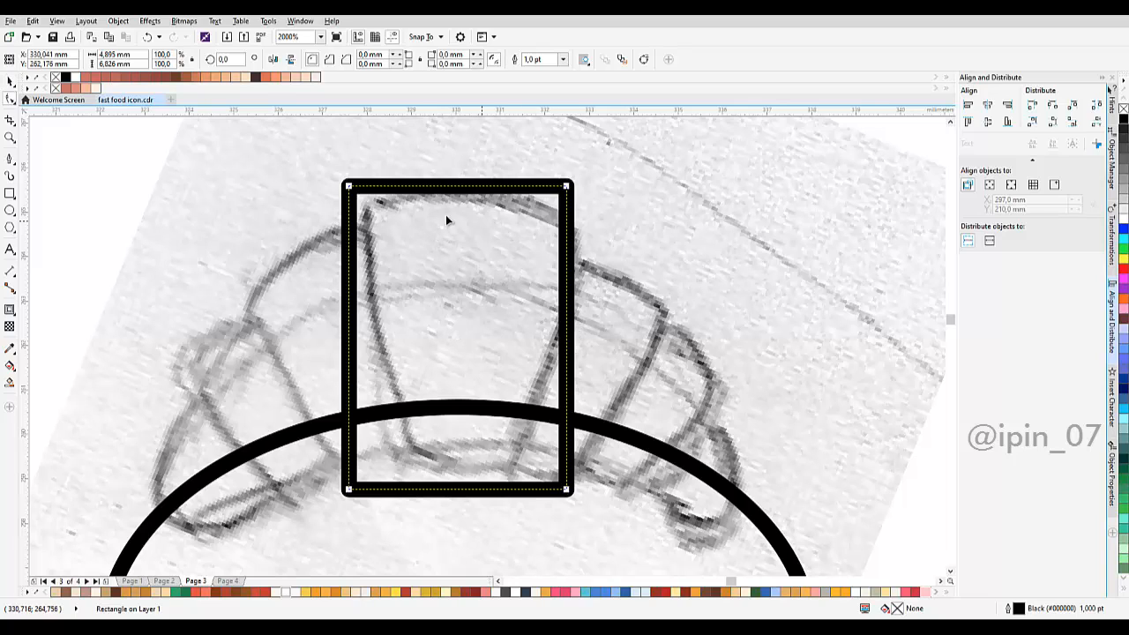
{"action": "left_click", "coordinate": [11, 100]}
{"action": "left_click_drag", "start_coordinate": [578, 199], "coordinate": [526, 185]}
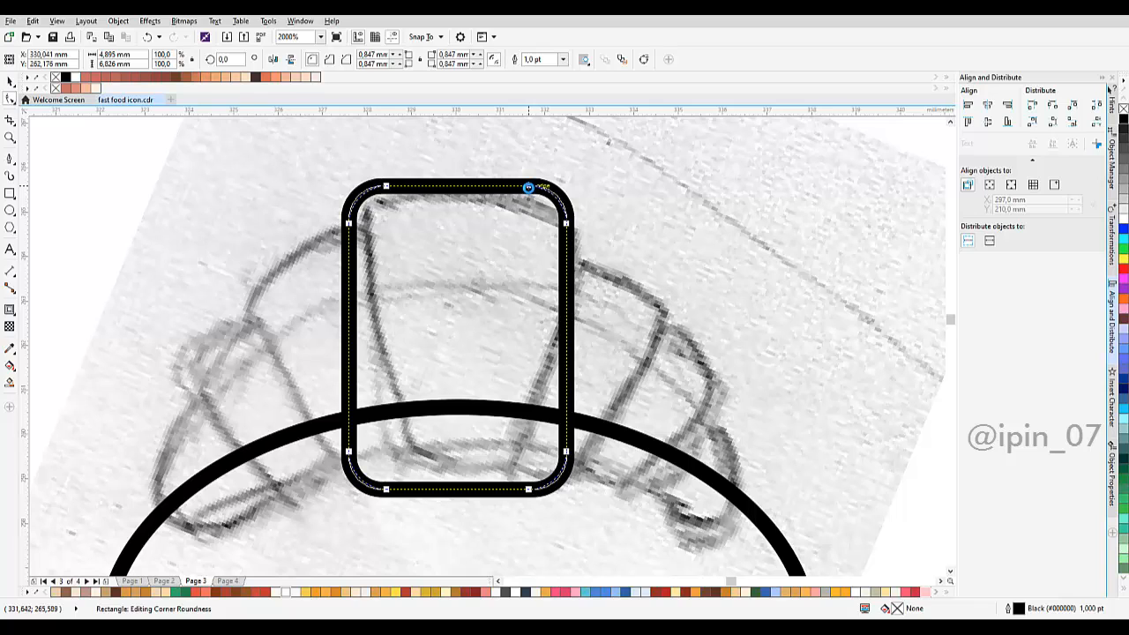
{"action": "key", "text": "space"}
Draw a narrow guide rectangle about 9.2 mm tall over the rounded rectangle, centre it horizontally and narrow it symmetrically.
{"action": "left_click", "coordinate": [11, 194]}
{"action": "left_click_drag", "start_coordinate": [371, 141], "coordinate": [545, 558]}
{"action": "key", "text": "space"}
{"action": "left_click", "coordinate": [566, 324], "text": "shift"}
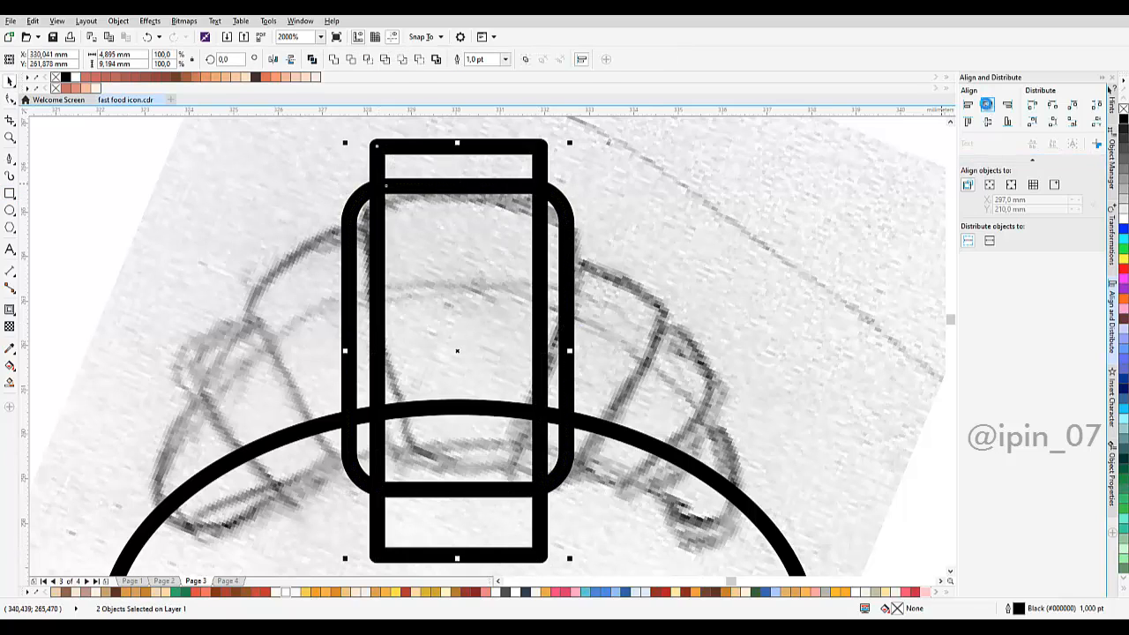
{"action": "left_click", "coordinate": [563, 355], "text": "shift"}
{"action": "left_click_drag", "start_coordinate": [541, 351], "coordinate": [533, 351]}
Shorten the rounded rectangle from its bottom edge to a height of about 6.2 mm.
{"action": "left_click", "coordinate": [568, 317]}
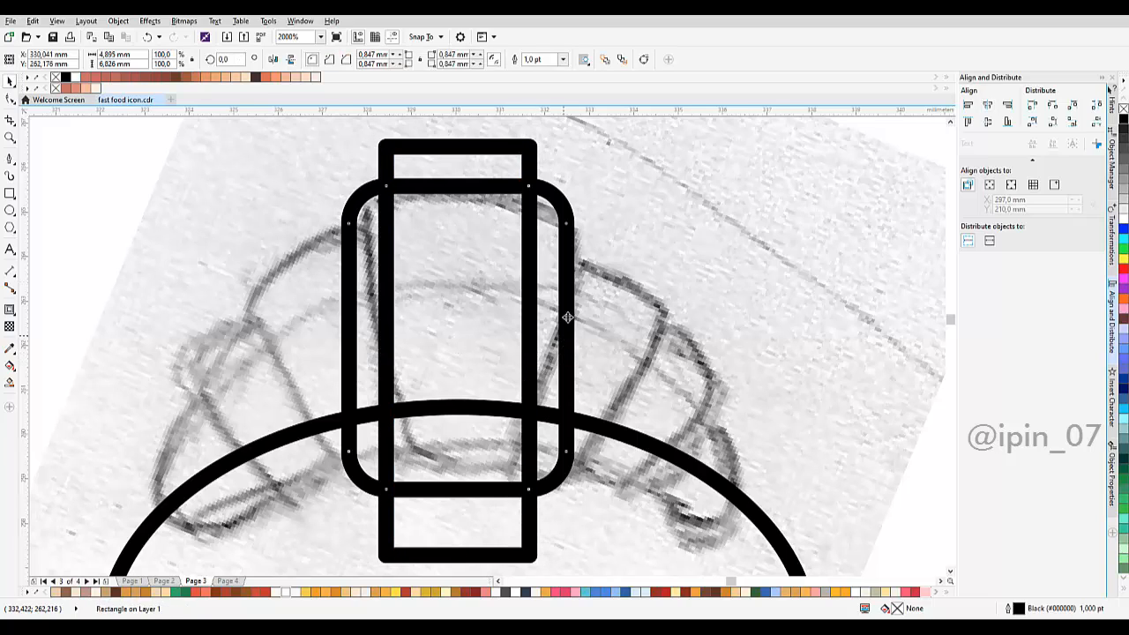
{"action": "scroll", "coordinate": [403, 225], "scroll_direction": "down", "scroll_amount": 3}
{"action": "scroll", "coordinate": [422, 381], "scroll_direction": "up", "scroll_amount": 3}
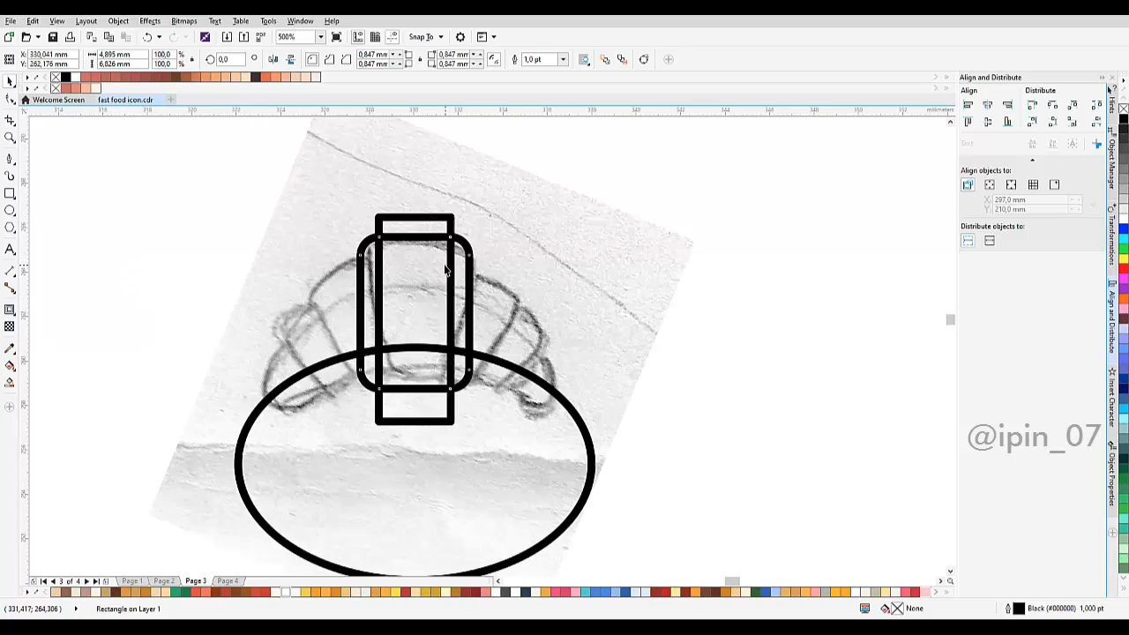
{"action": "scroll", "coordinate": [422, 381], "scroll_direction": "down", "scroll_amount": 1}
{"action": "scroll", "coordinate": [421, 379], "scroll_direction": "up", "scroll_amount": 2}
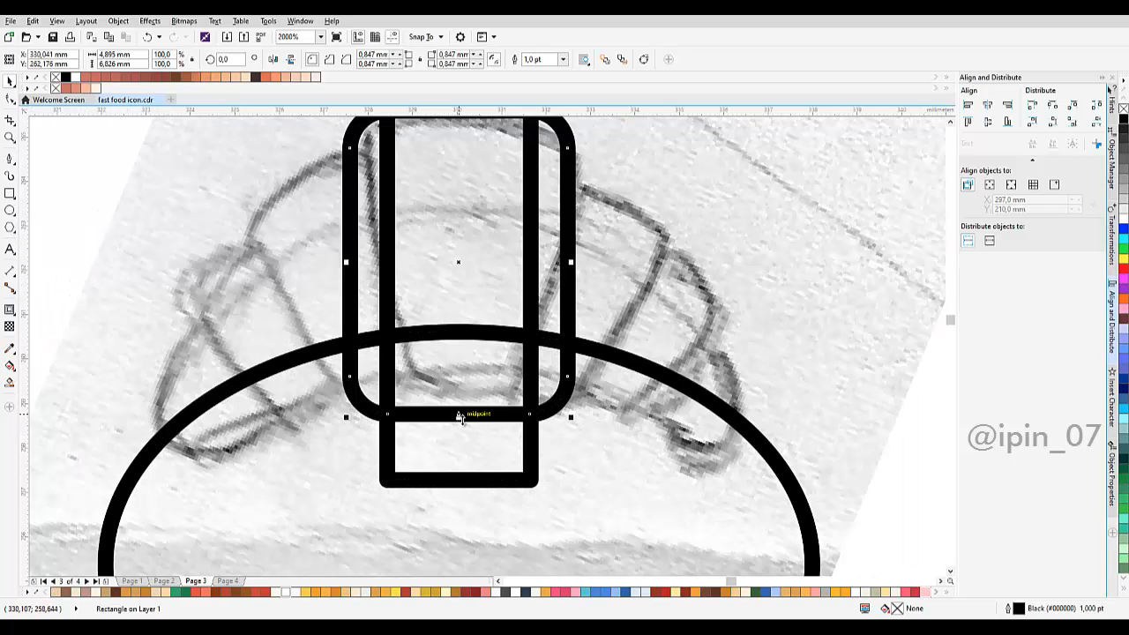
{"action": "left_click_drag", "start_coordinate": [459, 416], "coordinate": [464, 392]}
{"action": "scroll", "coordinate": [480, 367], "scroll_direction": "down", "scroll_amount": 2}
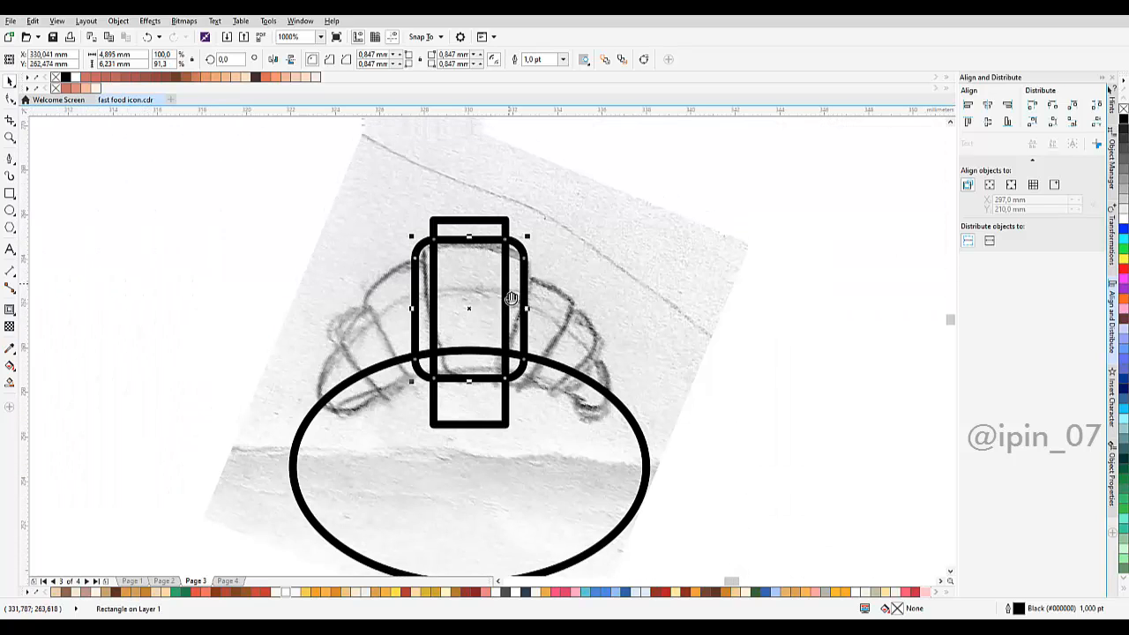
Convert the rounded rectangle to curves.
{"action": "scroll", "coordinate": [481, 274], "scroll_direction": "up", "scroll_amount": 2}
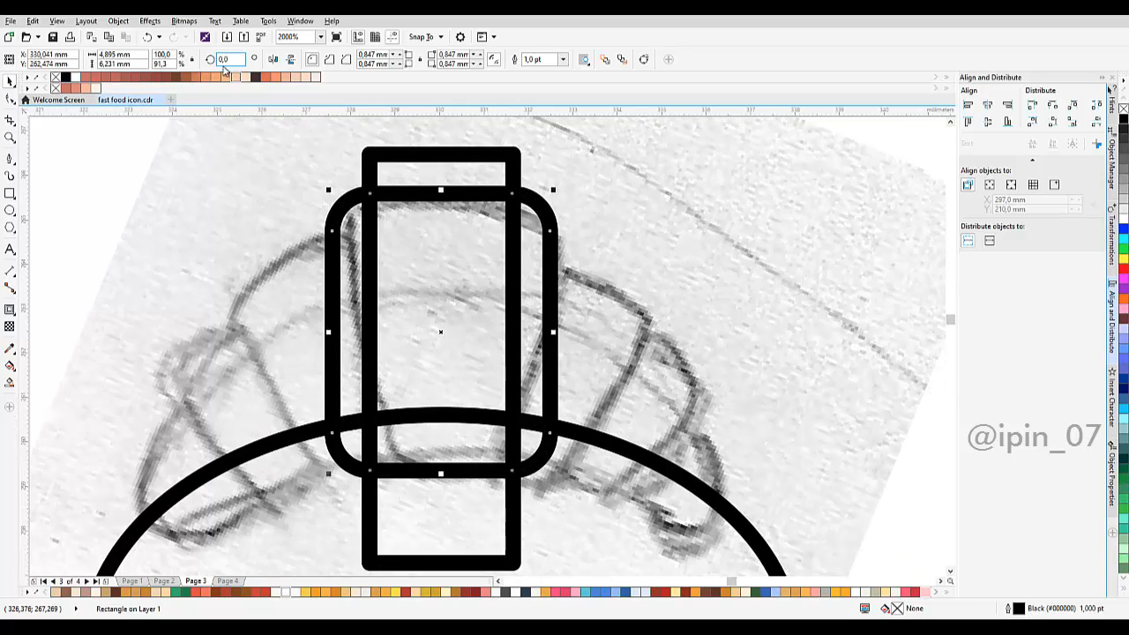
{"action": "left_click", "coordinate": [149, 22]}
{"action": "mouse_move", "coordinate": [118, 22]}
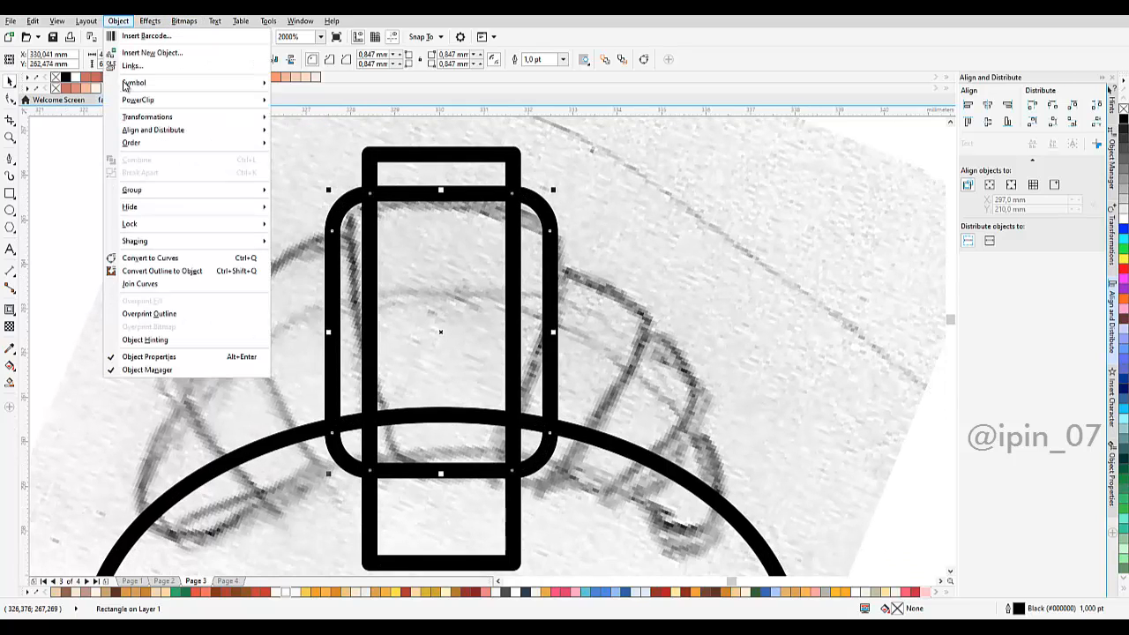
{"action": "left_click", "coordinate": [190, 259]}
{"action": "key", "text": "ctrl+q"}
Try to taper the rounded shape by moving its bottom corner nodes inward to the guide rectangle's sides.
{"action": "left_click_drag", "start_coordinate": [481, 405], "coordinate": [463, 300]}
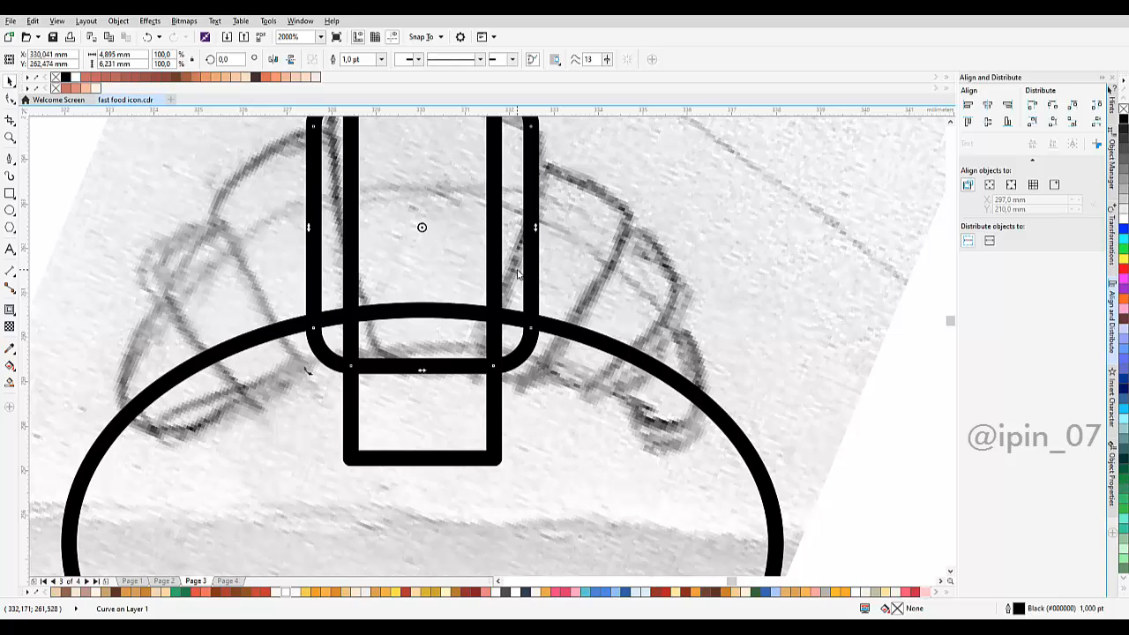
{"action": "key", "text": "F10"}
{"action": "scroll", "coordinate": [499, 309], "scroll_direction": "up", "scroll_amount": 2}
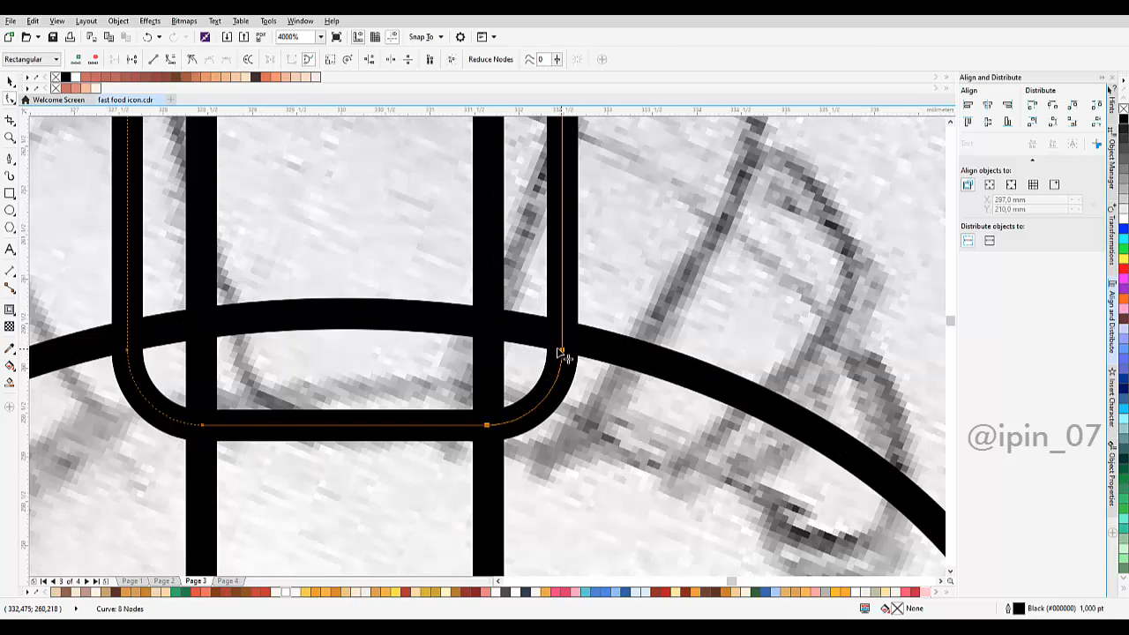
{"action": "left_click_drag", "start_coordinate": [562, 351], "coordinate": [488, 351]}
{"action": "left_click_drag", "start_coordinate": [370, 335], "coordinate": [505, 326]}
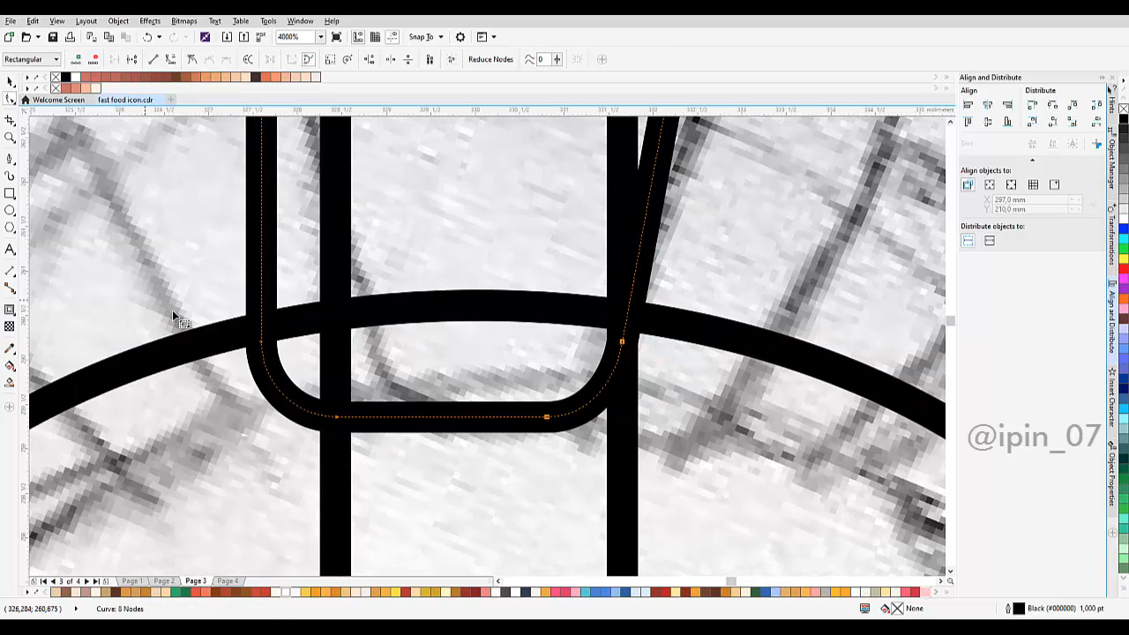
{"action": "left_click_drag", "start_coordinate": [275, 359], "coordinate": [336, 338]}
{"action": "scroll", "coordinate": [406, 347], "scroll_direction": "down", "scroll_amount": 1}
{"action": "left_click_drag", "start_coordinate": [463, 330], "coordinate": [472, 372]}
{"action": "scroll", "coordinate": [474, 371], "scroll_direction": "down", "scroll_amount": 1}
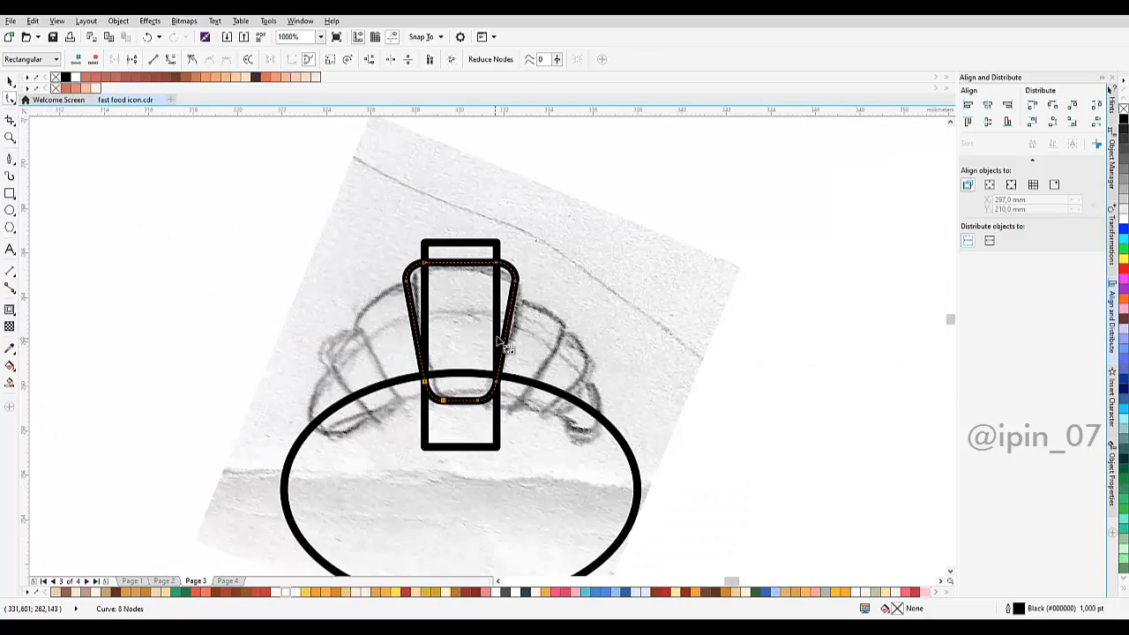
Undo the taper and widen the guide rectangle symmetrically to about 3.6 mm.
{"action": "key", "text": "space"}
{"action": "scroll", "coordinate": [521, 341], "scroll_direction": "up", "scroll_amount": 1}
{"action": "left_click_drag", "start_coordinate": [522, 323], "coordinate": [489, 349]}
{"action": "key", "text": "ctrl+z"}
{"action": "key", "text": "ctrl+z"}
{"action": "key", "text": "ctrl+z"}
{"action": "left_click", "coordinate": [472, 291]}
Taper the rounded shape by shifting the bottom node pairs on both sides inward to the widened guide rectangle's sides.
{"action": "double_click", "coordinate": [513, 353]}
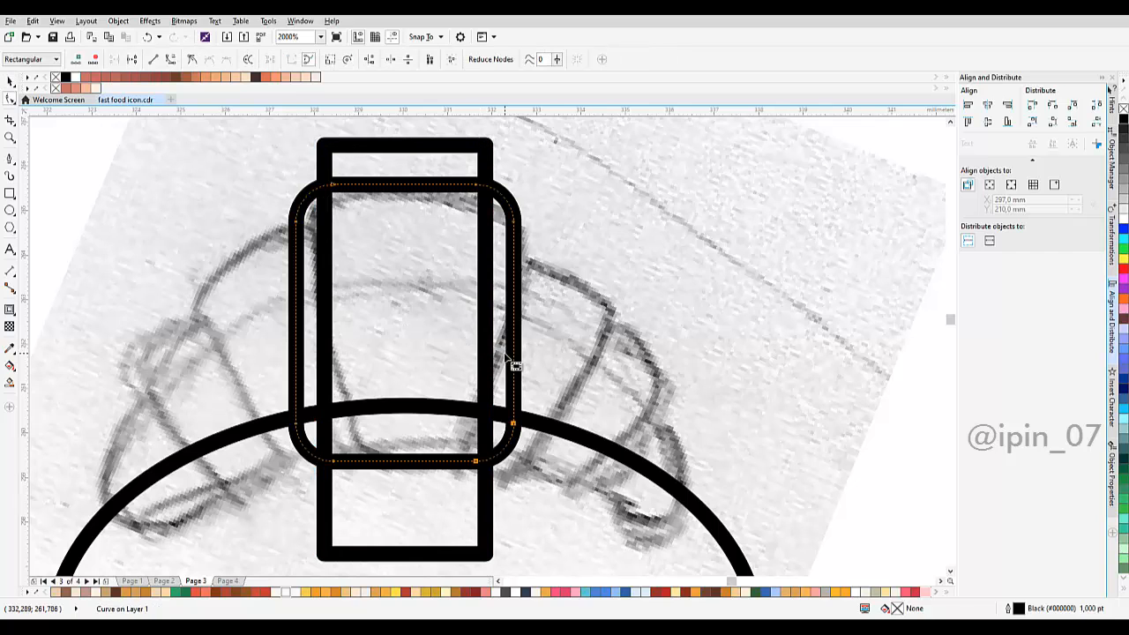
{"action": "scroll", "coordinate": [499, 463], "scroll_direction": "up", "scroll_amount": 2}
{"action": "left_click_drag", "start_coordinate": [525, 388], "coordinate": [469, 388]}
{"action": "left_click_drag", "start_coordinate": [207, 383], "coordinate": [389, 364]}
{"action": "left_click_drag", "start_coordinate": [114, 319], "coordinate": [386, 498]}
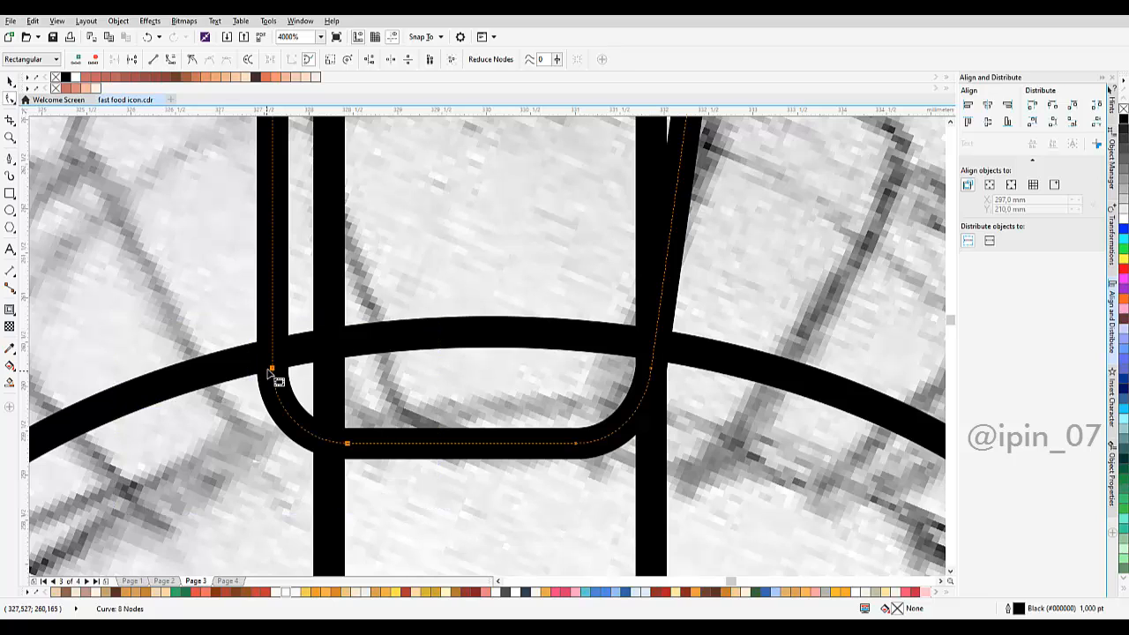
{"action": "left_click_drag", "start_coordinate": [273, 372], "coordinate": [330, 373]}
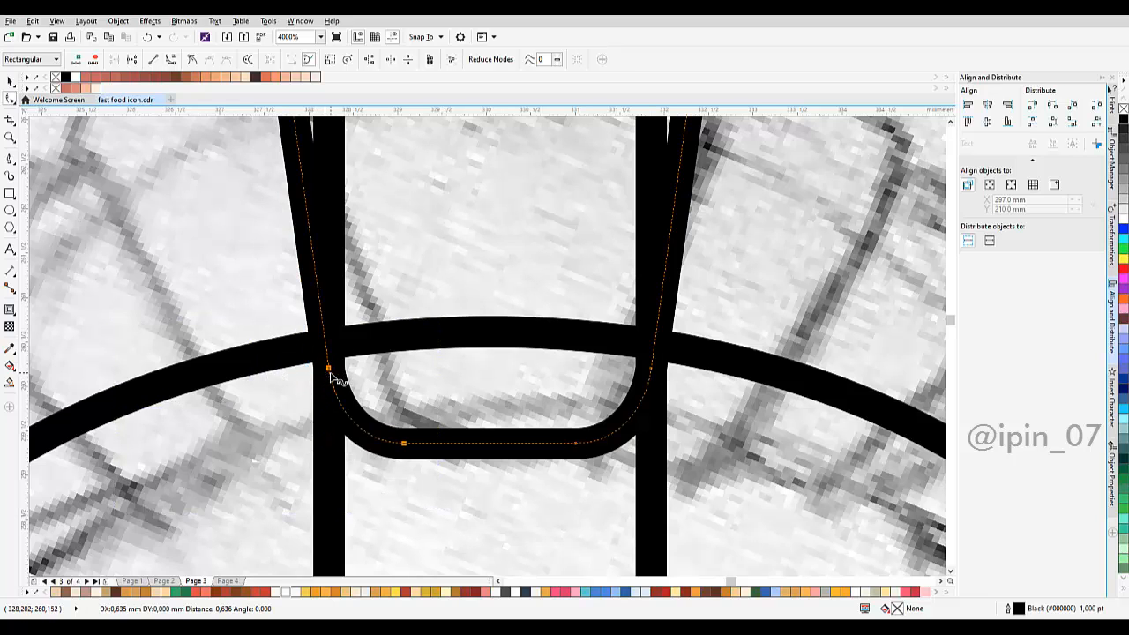
{"action": "scroll", "coordinate": [394, 360], "scroll_direction": "down", "scroll_amount": 1}
Delete the guide rectangle.
{"action": "key", "text": "space"}
{"action": "left_click_drag", "start_coordinate": [435, 338], "coordinate": [683, 328]}
{"action": "scroll", "coordinate": [581, 327], "scroll_direction": "down", "scroll_amount": 2}
{"action": "key", "text": "Delete"}
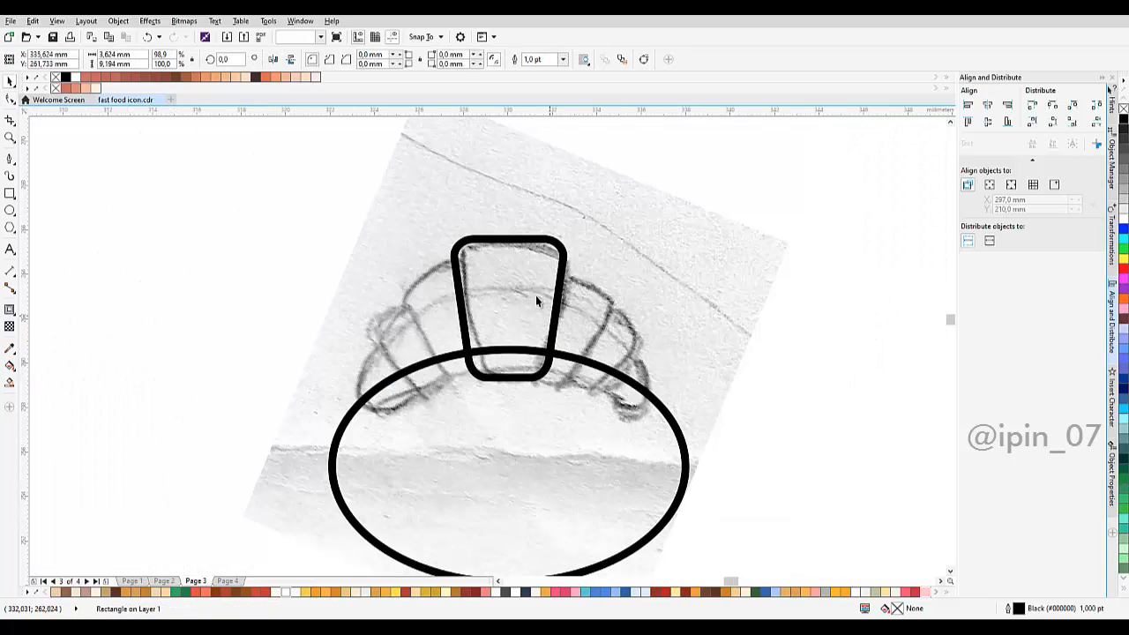
Convert the tapered shape's top edge to a curve and bow it slightly upward.
{"action": "left_click", "coordinate": [535, 294]}
{"action": "scroll", "coordinate": [487, 262], "scroll_direction": "up", "scroll_amount": 2}
{"action": "key", "text": "F10"}
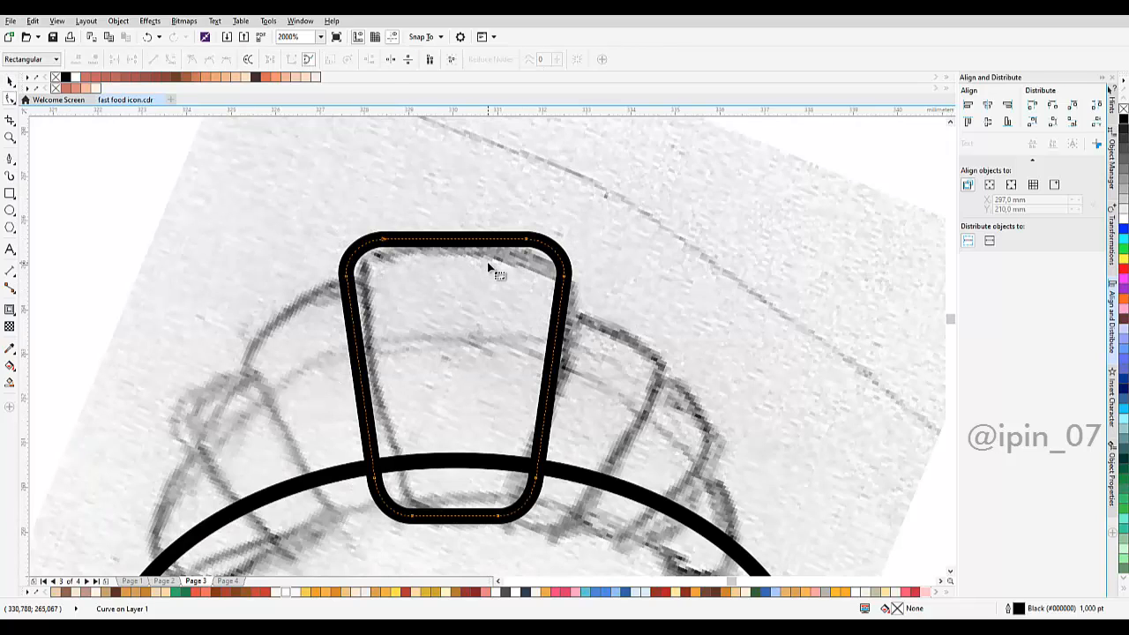
{"action": "scroll", "coordinate": [456, 245], "scroll_direction": "up", "scroll_amount": 1}
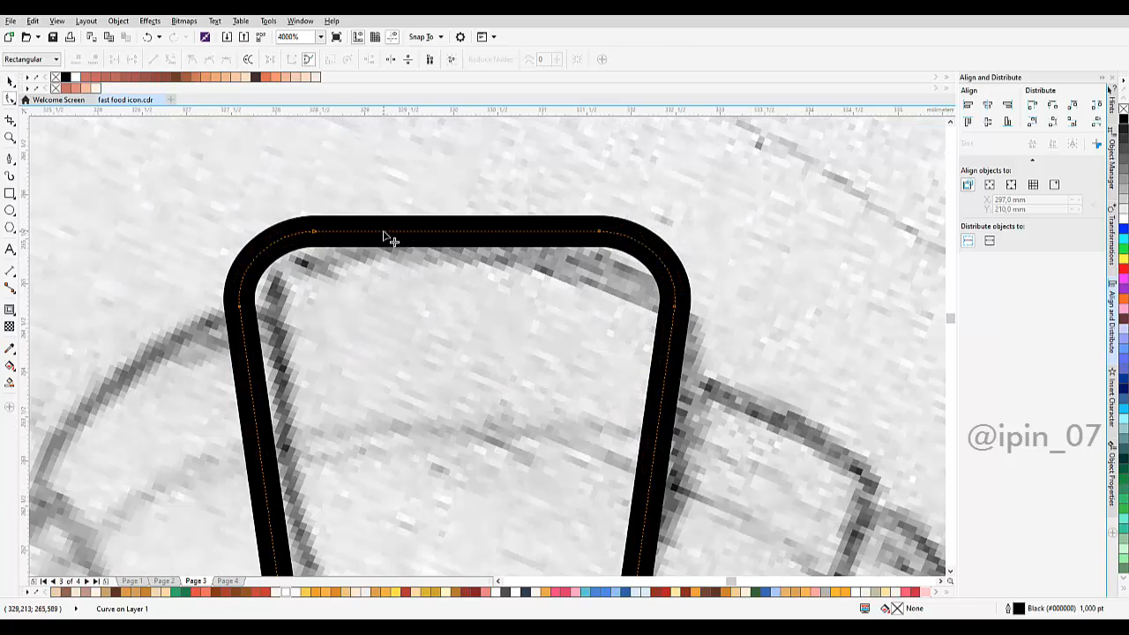
{"action": "right_click", "coordinate": [384, 234]}
{"action": "left_click", "coordinate": [427, 283]}
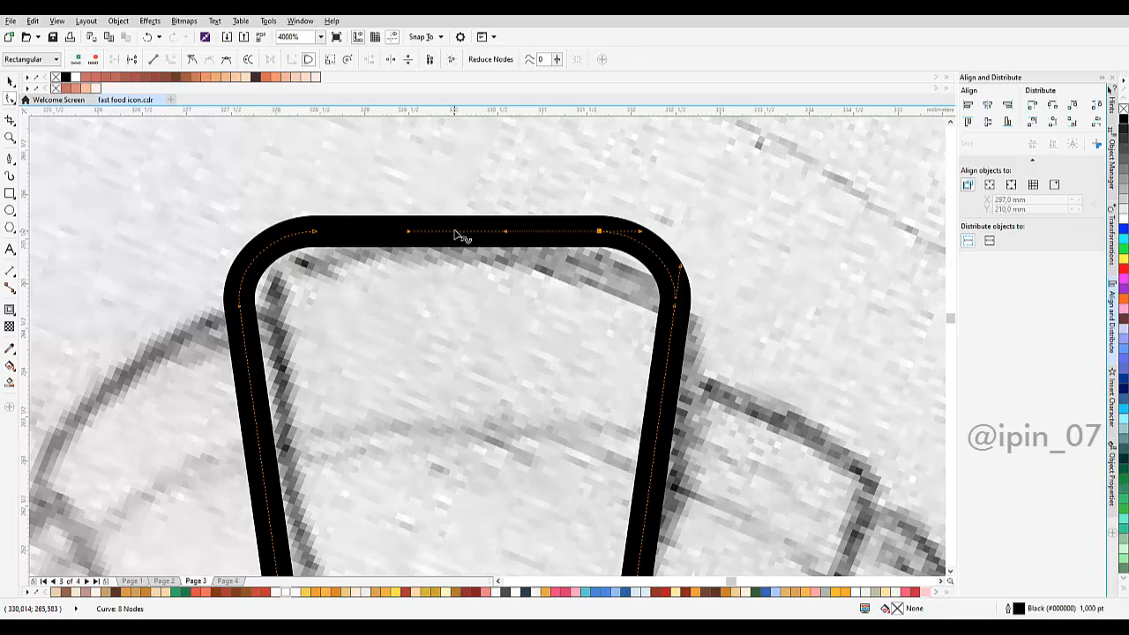
{"action": "key", "text": "Escape"}
{"action": "left_click_drag", "start_coordinate": [452, 234], "coordinate": [454, 219]}
Delete the two nodes on the top edge and raise the resulting arc a little.
{"action": "left_click_drag", "start_coordinate": [285, 187], "coordinate": [637, 299]}
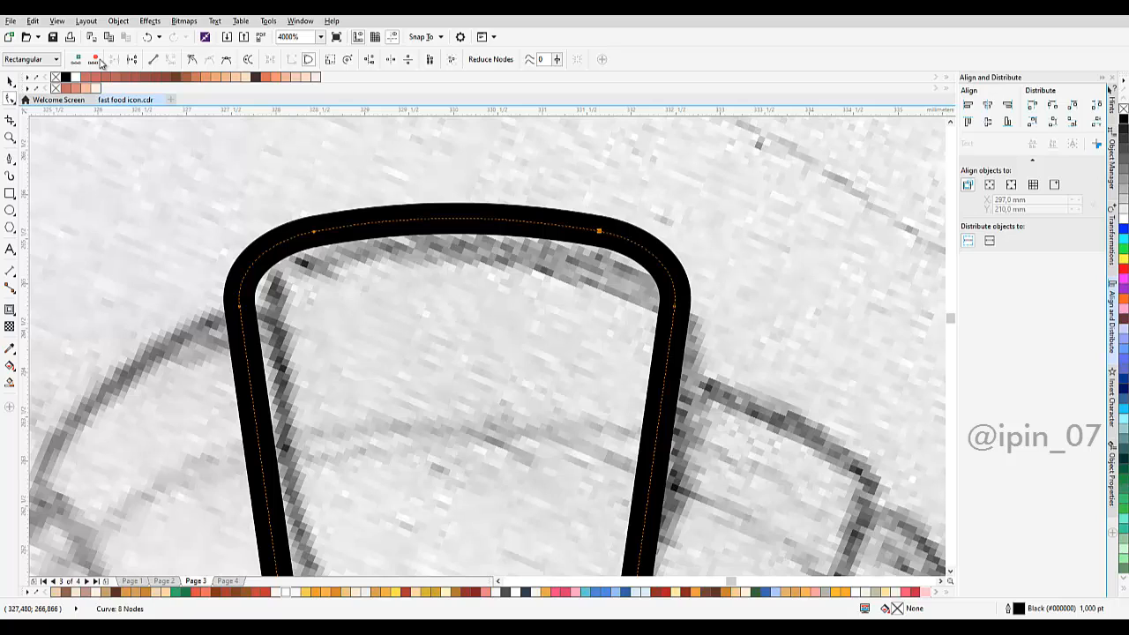
{"action": "left_click", "coordinate": [99, 61]}
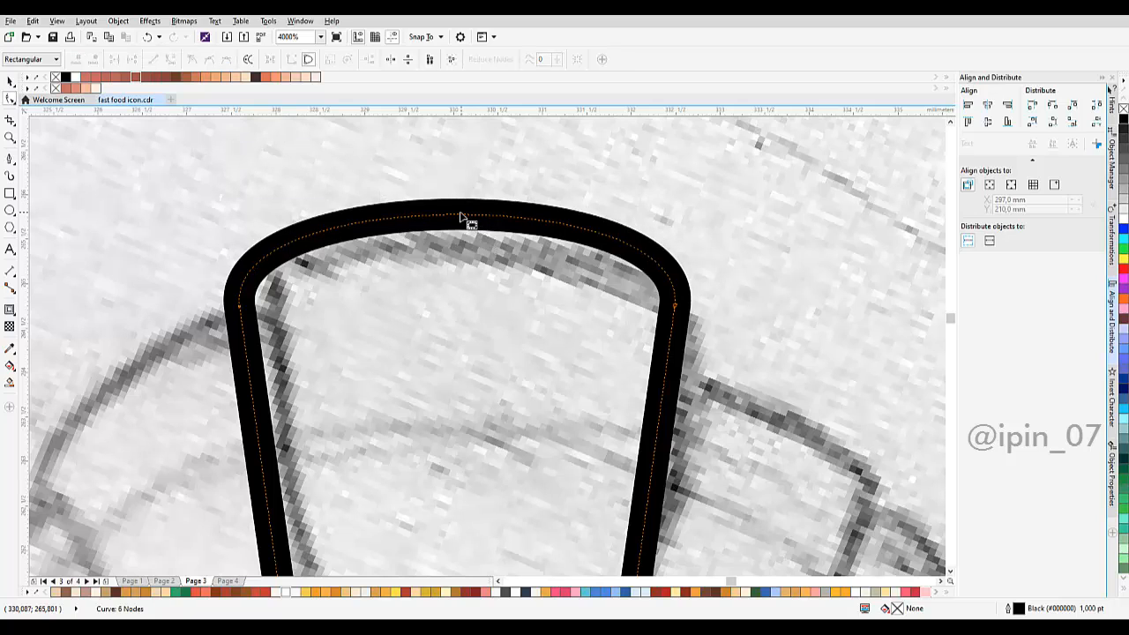
{"action": "left_click_drag", "start_coordinate": [460, 215], "coordinate": [460, 202]}
Convert the tapered shape's bottom edge to a curve and bow it slightly downward.
{"action": "scroll", "coordinate": [455, 250], "scroll_direction": "down", "scroll_amount": 2}
{"action": "scroll", "coordinate": [395, 336], "scroll_direction": "up", "scroll_amount": 3}
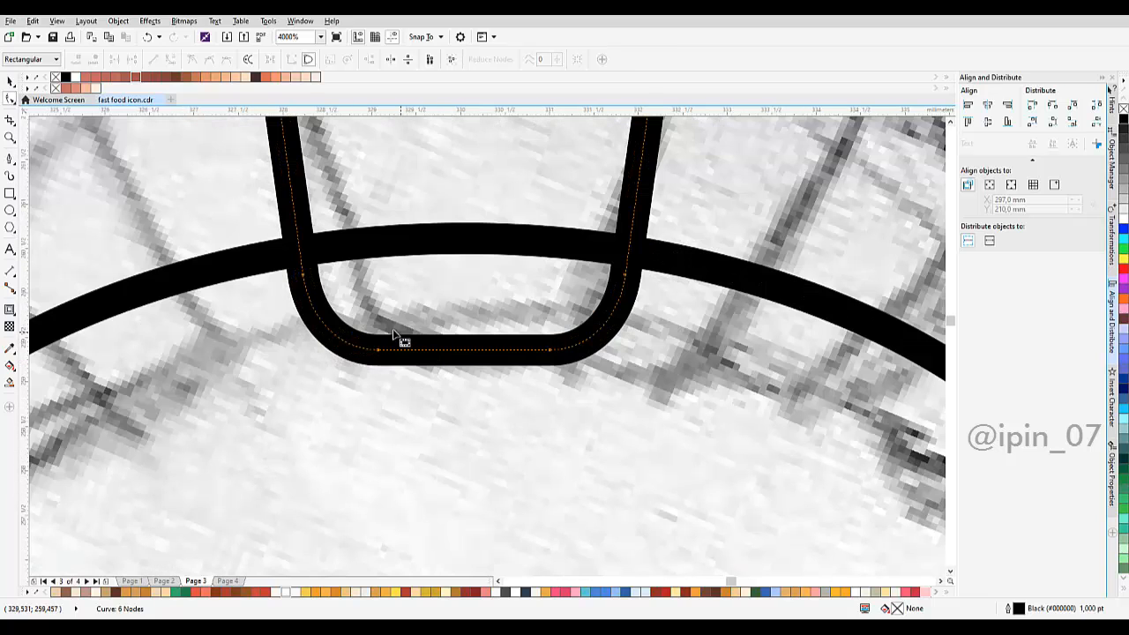
{"action": "left_click_drag", "start_coordinate": [352, 303], "coordinate": [617, 425]}
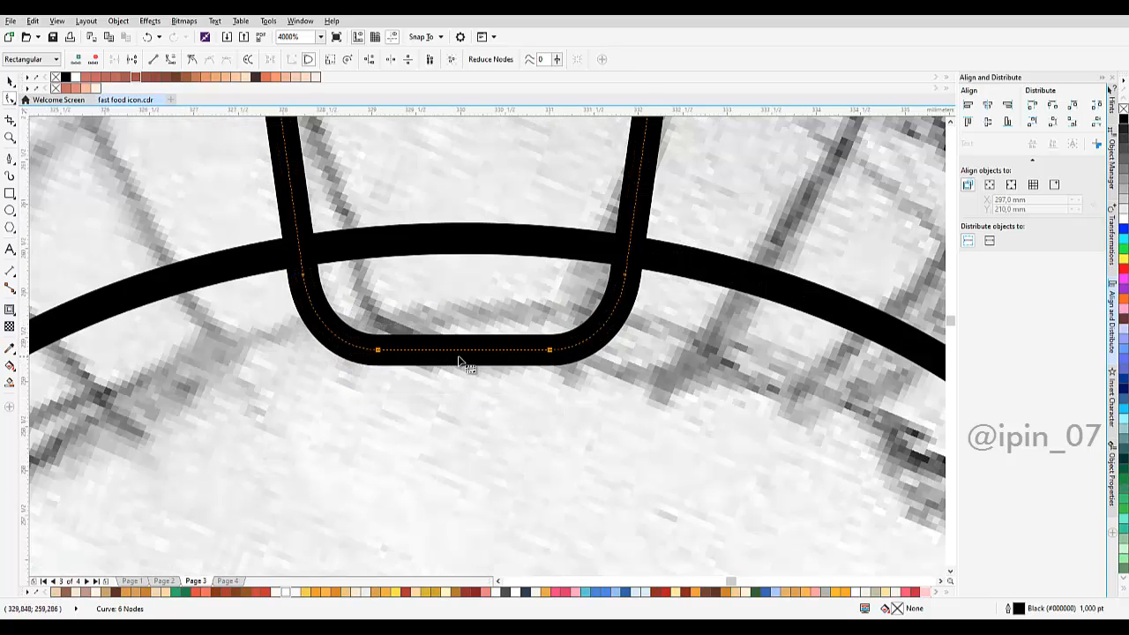
{"action": "left_click", "coordinate": [171, 60]}
{"action": "scroll", "coordinate": [471, 340], "scroll_direction": "up", "scroll_amount": 2}
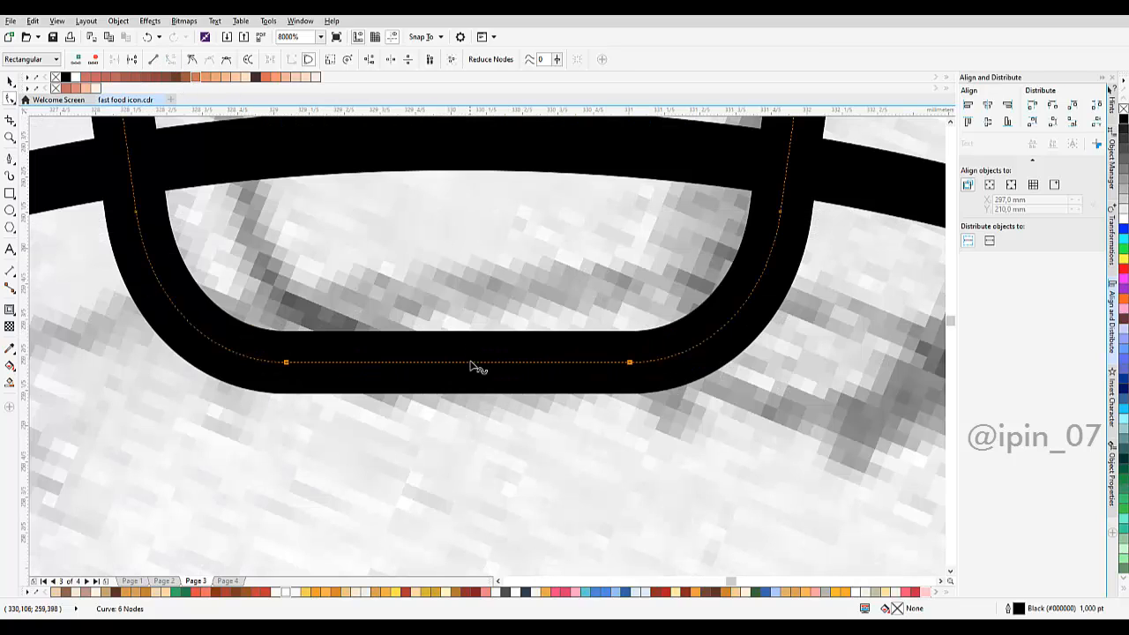
{"action": "left_click_drag", "start_coordinate": [472, 363], "coordinate": [472, 351]}
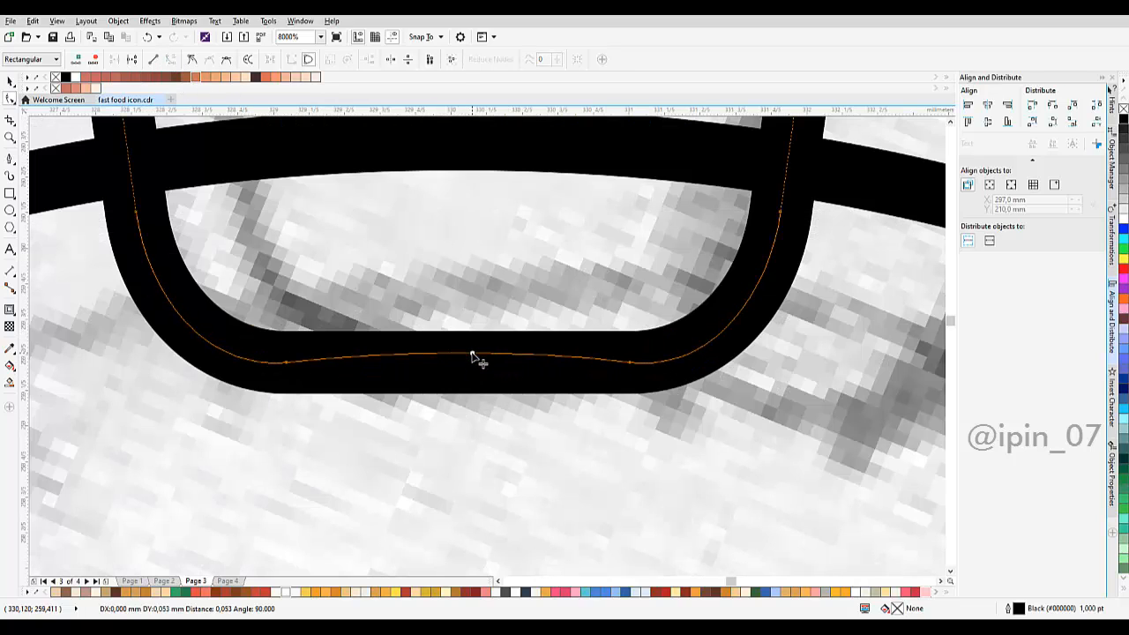
{"action": "key", "text": "ctrl+z"}
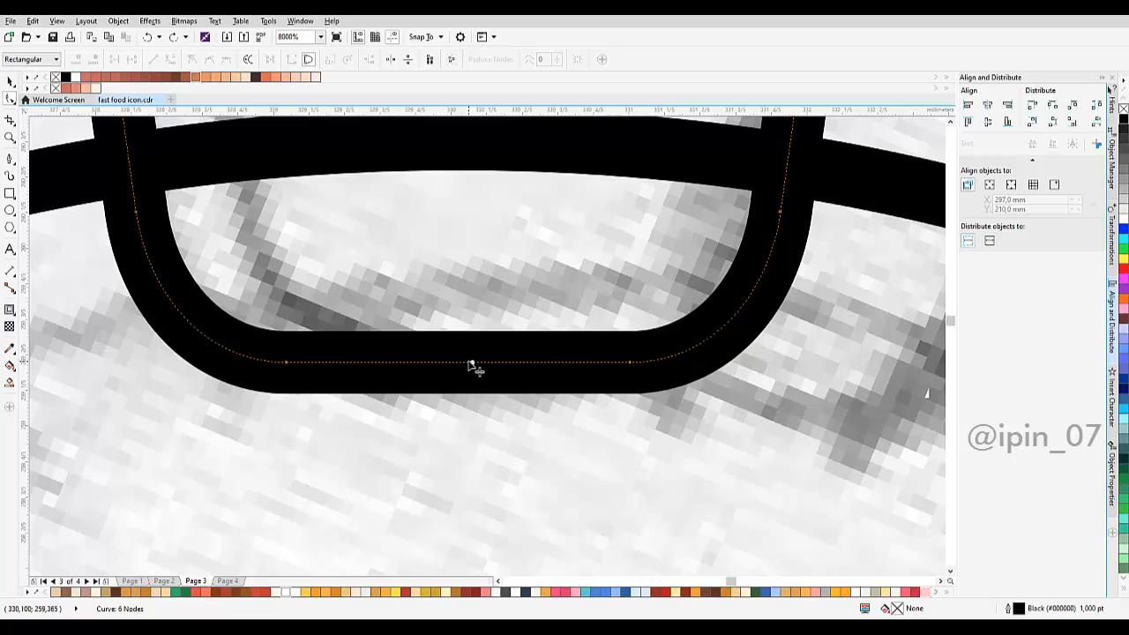
{"action": "left_click_drag", "start_coordinate": [469, 362], "coordinate": [469, 371]}
{"action": "scroll", "coordinate": [446, 357], "scroll_direction": "down", "scroll_amount": 1}
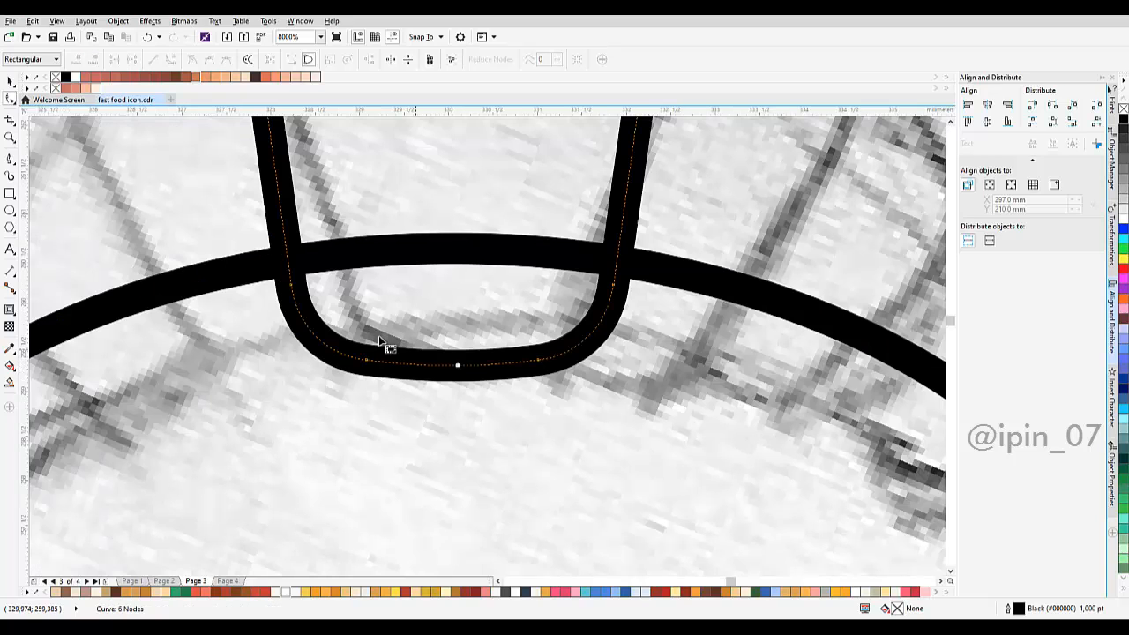
Delete the two nodes on the bottom edge and pull the resulting arc slightly upward to flatten it.
{"action": "left_click_drag", "start_coordinate": [327, 297], "coordinate": [550, 447]}
{"action": "key", "text": "Delete"}
{"action": "scroll", "coordinate": [492, 375], "scroll_direction": "down", "scroll_amount": 3}
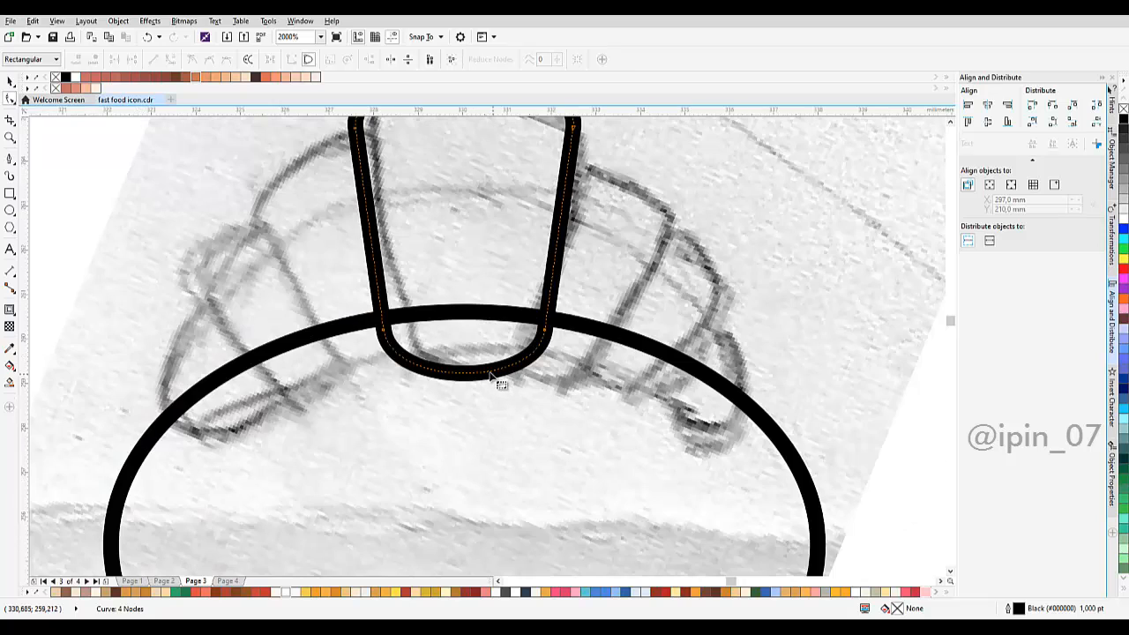
{"action": "scroll", "coordinate": [471, 377], "scroll_direction": "up", "scroll_amount": 1}
{"action": "left_click_drag", "start_coordinate": [468, 380], "coordinate": [466, 363]}
{"action": "scroll", "coordinate": [511, 388], "scroll_direction": "down", "scroll_amount": 2}
{"action": "key", "text": "space"}
{"action": "left_click", "coordinate": [552, 360]}
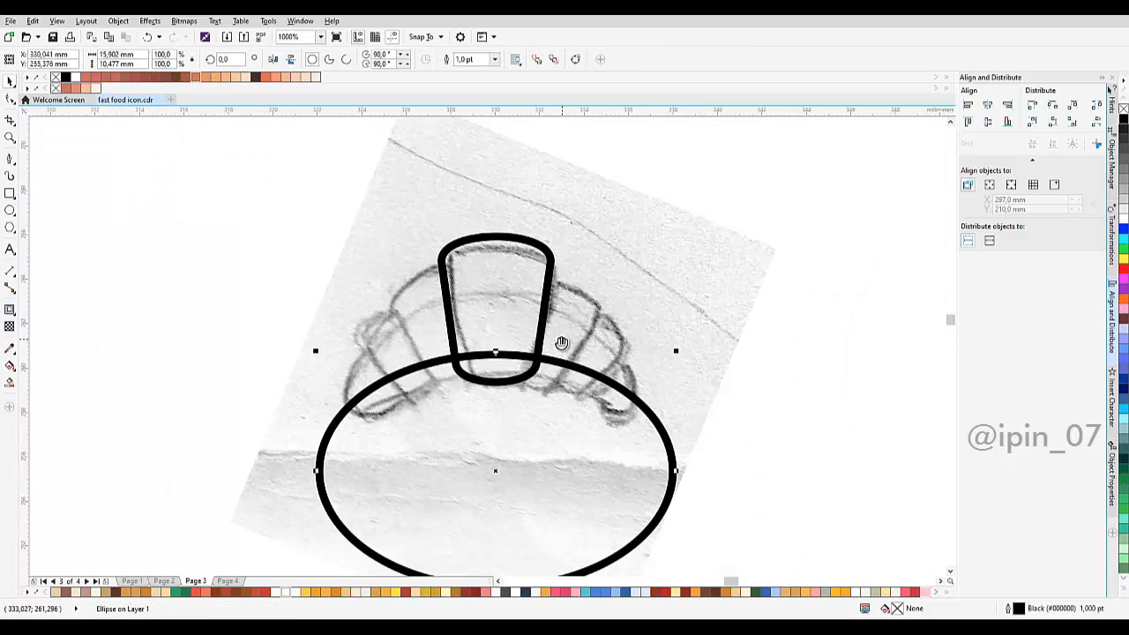
Create three side-by-side copies of the tapered central segment, extending to its right, with Scale and Mirror at 100%.
{"action": "left_click_drag", "start_coordinate": [563, 342], "coordinate": [532, 342]}
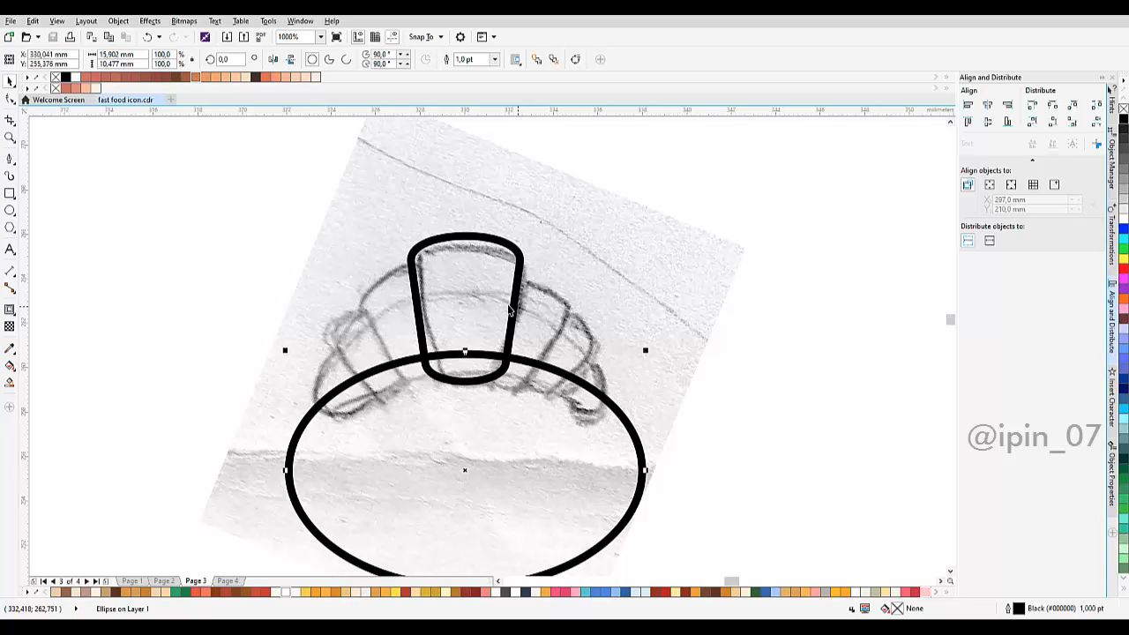
{"action": "left_click", "coordinate": [507, 305]}
{"action": "scroll", "coordinate": [507, 306], "scroll_direction": "up", "scroll_amount": 1}
{"action": "right_click", "coordinate": [478, 260]}
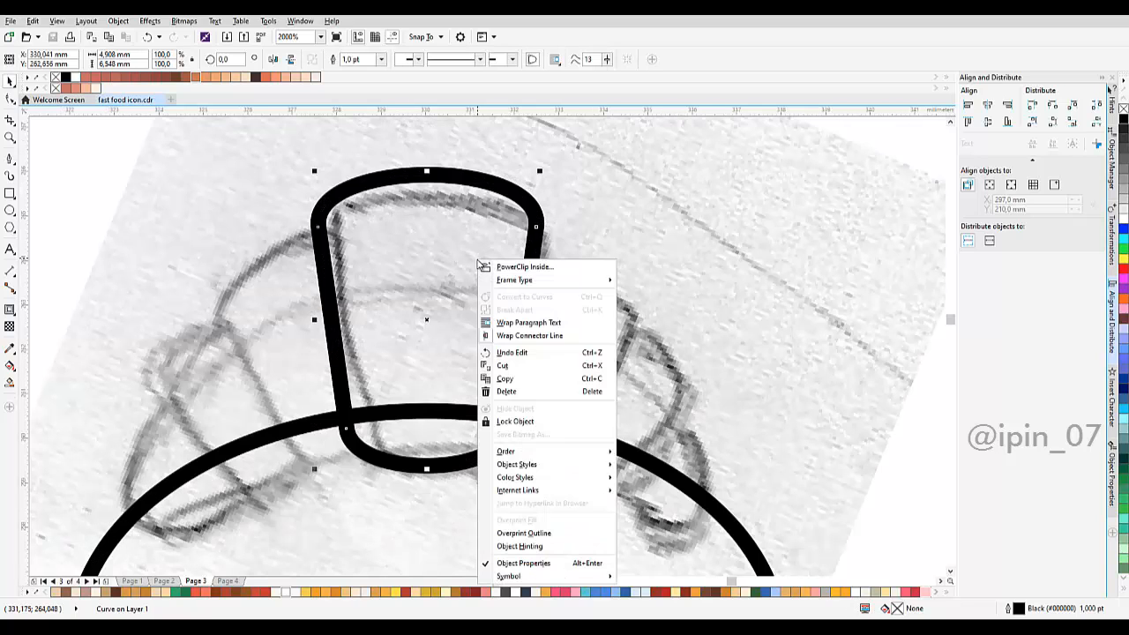
{"action": "left_click", "coordinate": [508, 379]}
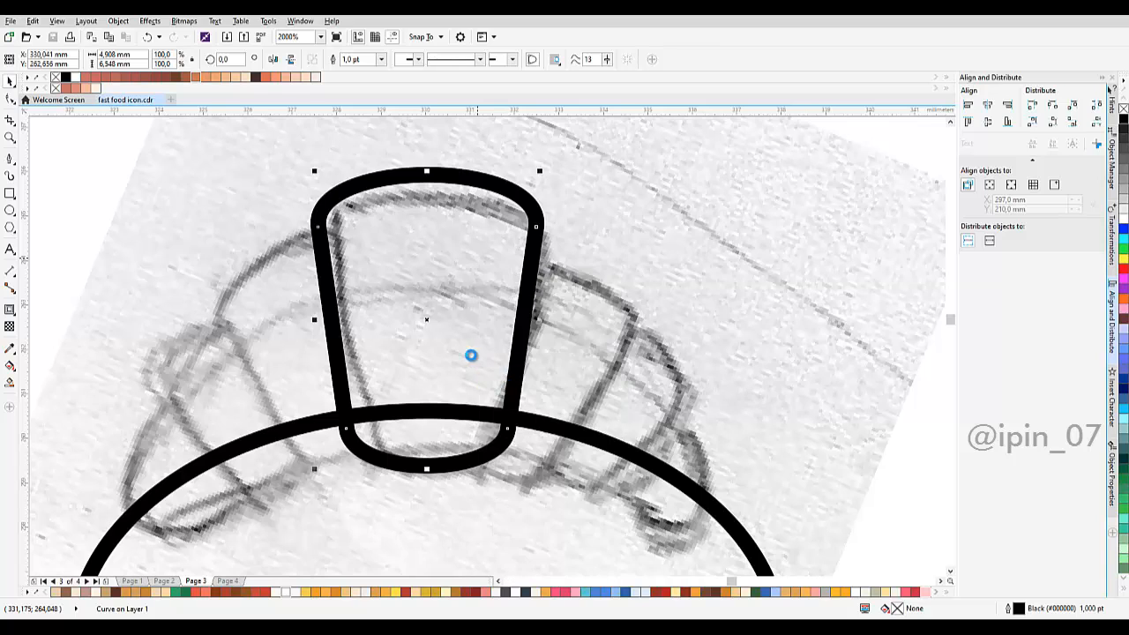
{"action": "scroll", "coordinate": [467, 349], "scroll_direction": "down", "scroll_amount": 1}
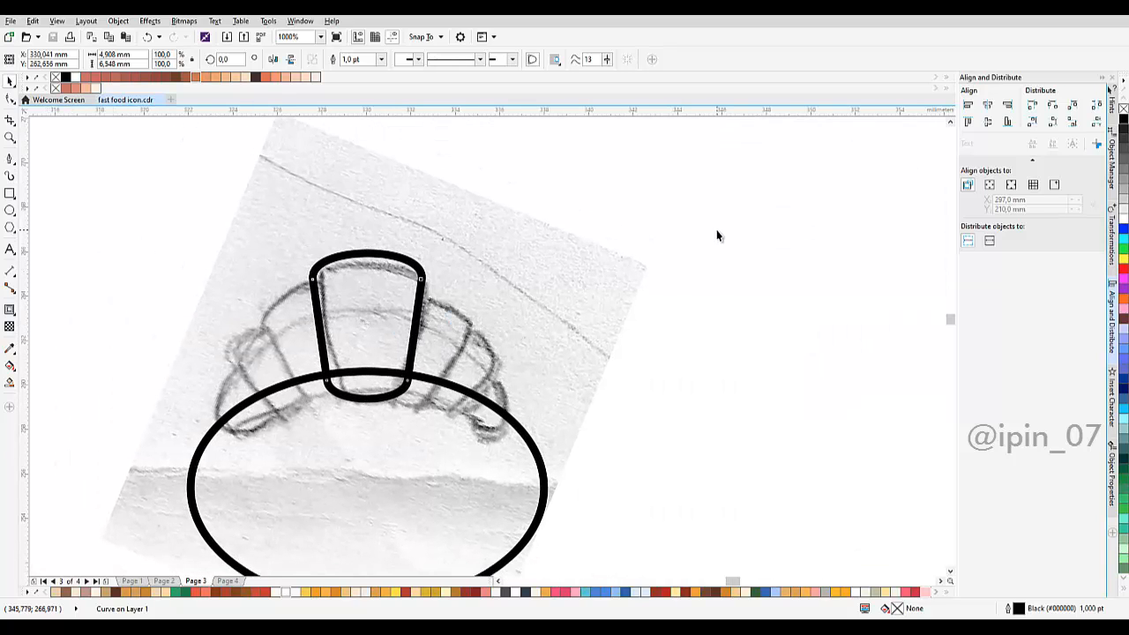
{"action": "left_click", "coordinate": [718, 231]}
{"action": "left_click", "coordinate": [387, 315]}
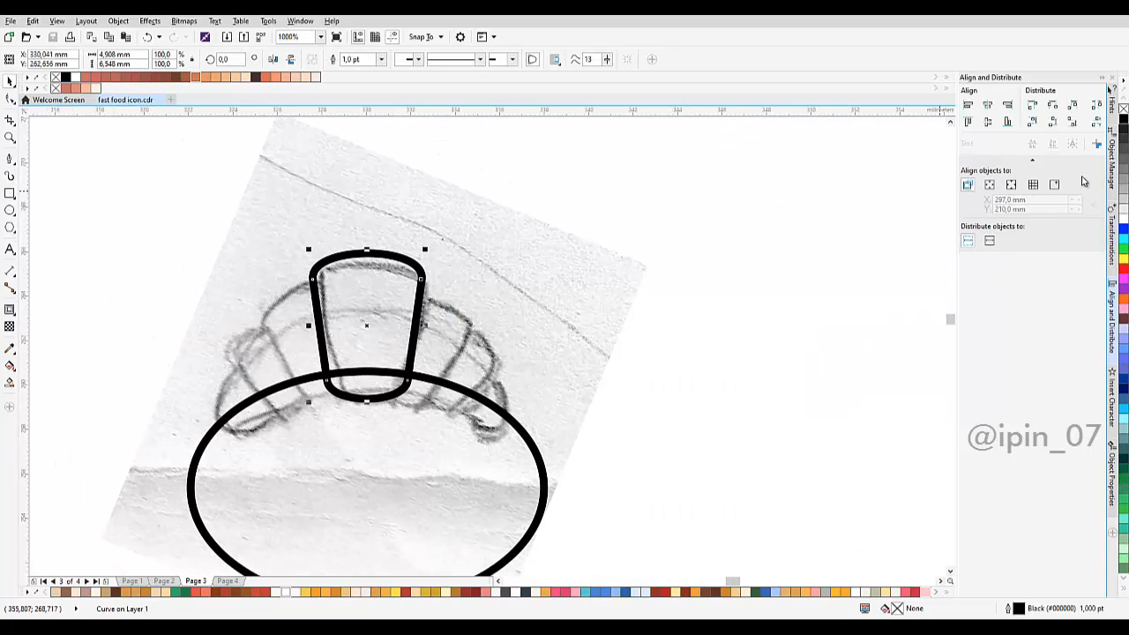
{"action": "left_click", "coordinate": [1111, 256]}
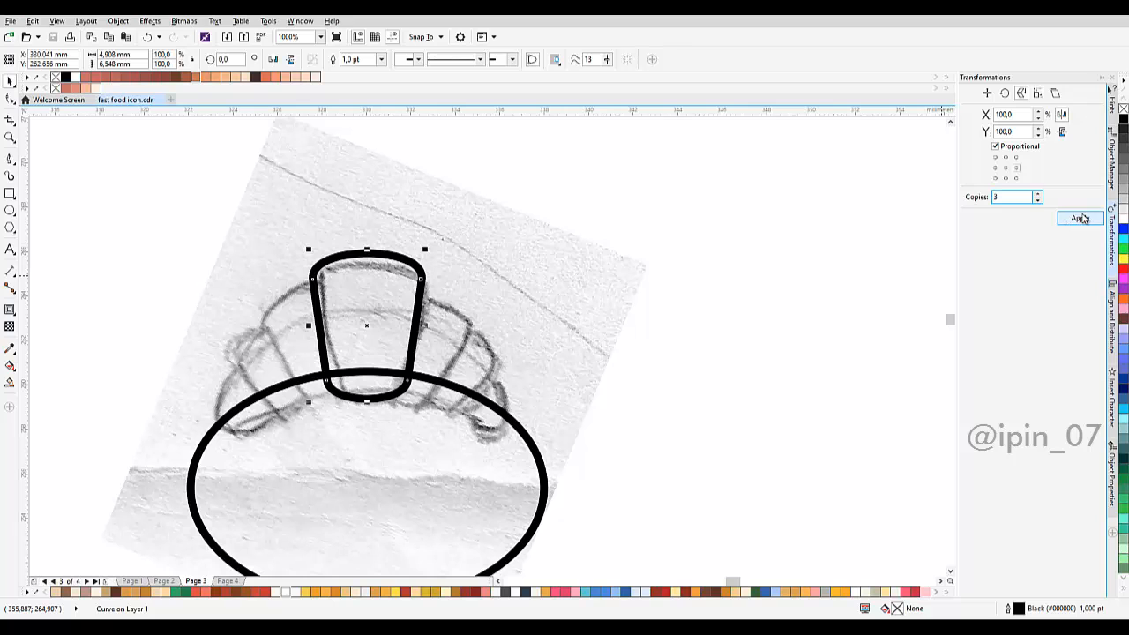
{"action": "left_click", "coordinate": [1080, 219]}
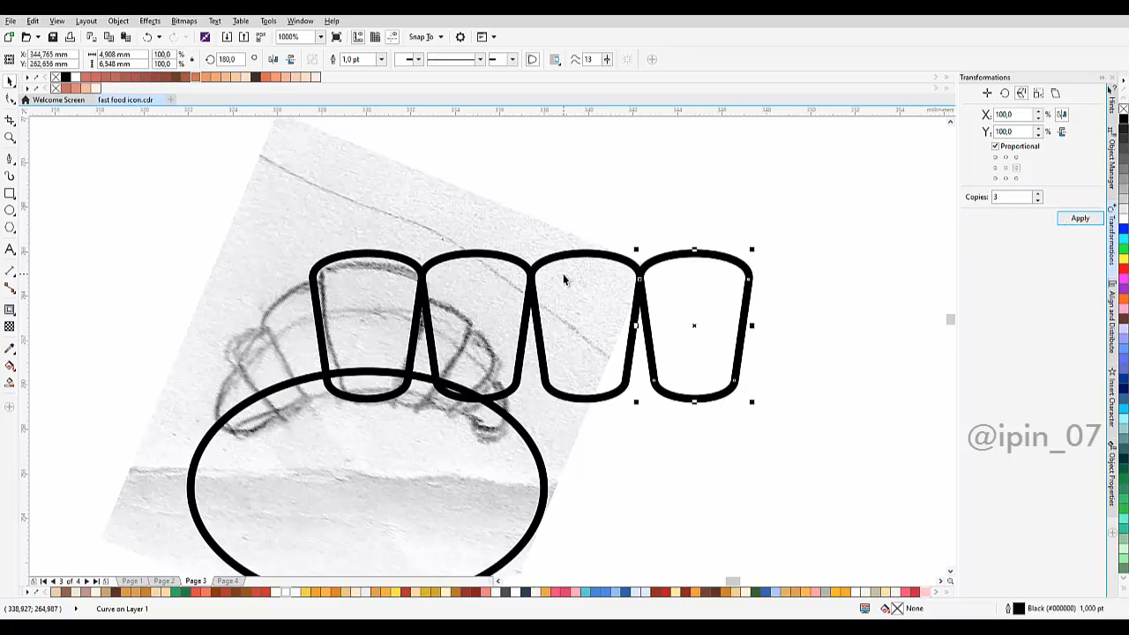
Rotate the first copy beside the central segment clockwise to an angle of about 162.3°.
{"action": "scroll", "coordinate": [563, 277], "scroll_direction": "down", "scroll_amount": 1}
{"action": "scroll", "coordinate": [556, 269], "scroll_direction": "up", "scroll_amount": 1}
{"action": "left_click", "coordinate": [572, 250]}
{"action": "scroll", "coordinate": [578, 248], "scroll_direction": "up", "scroll_amount": 1}
{"action": "left_click", "coordinate": [591, 244]}
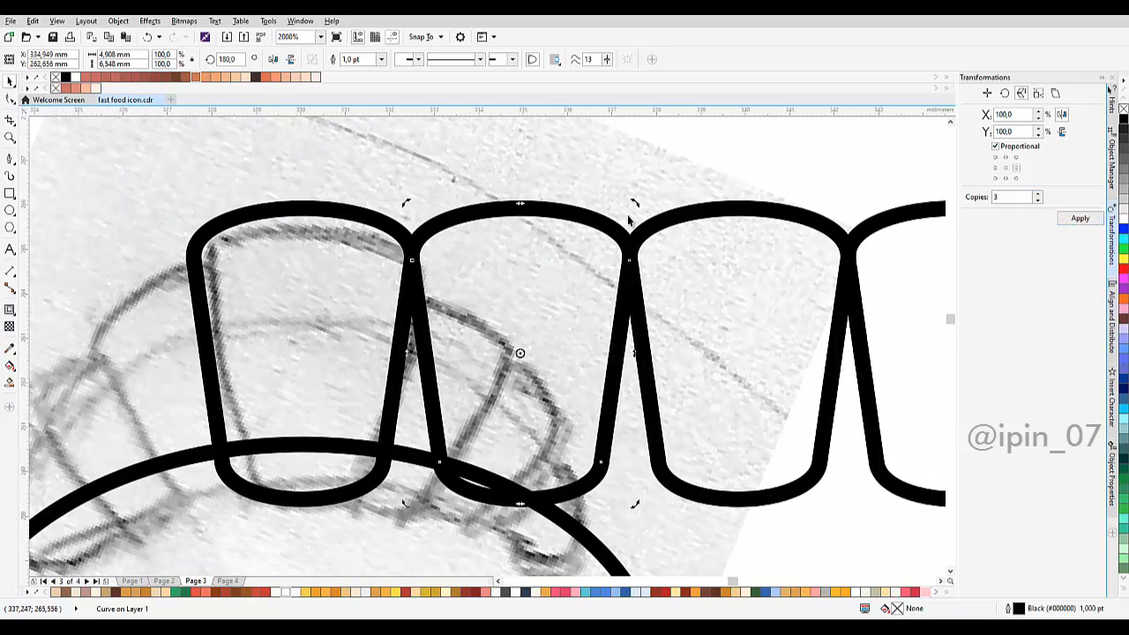
{"action": "left_click_drag", "start_coordinate": [633, 204], "coordinate": [617, 281]}
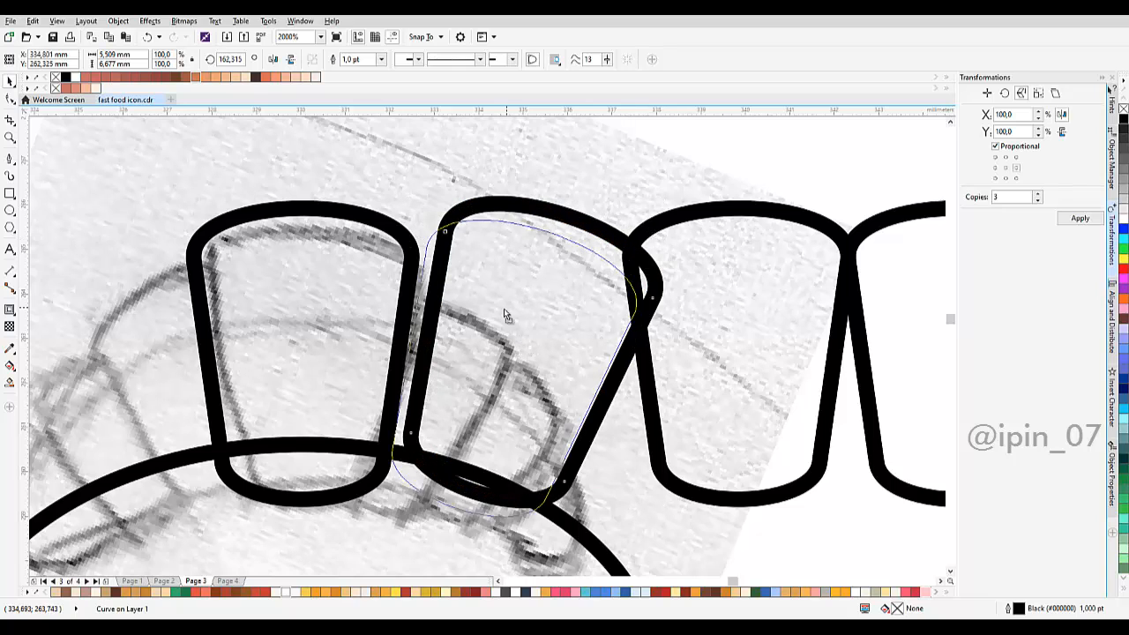
Scale the tilted copy to about 79.5% and position it overlapping the central segment's right side.
{"action": "left_click_drag", "start_coordinate": [617, 232], "coordinate": [571, 284]}
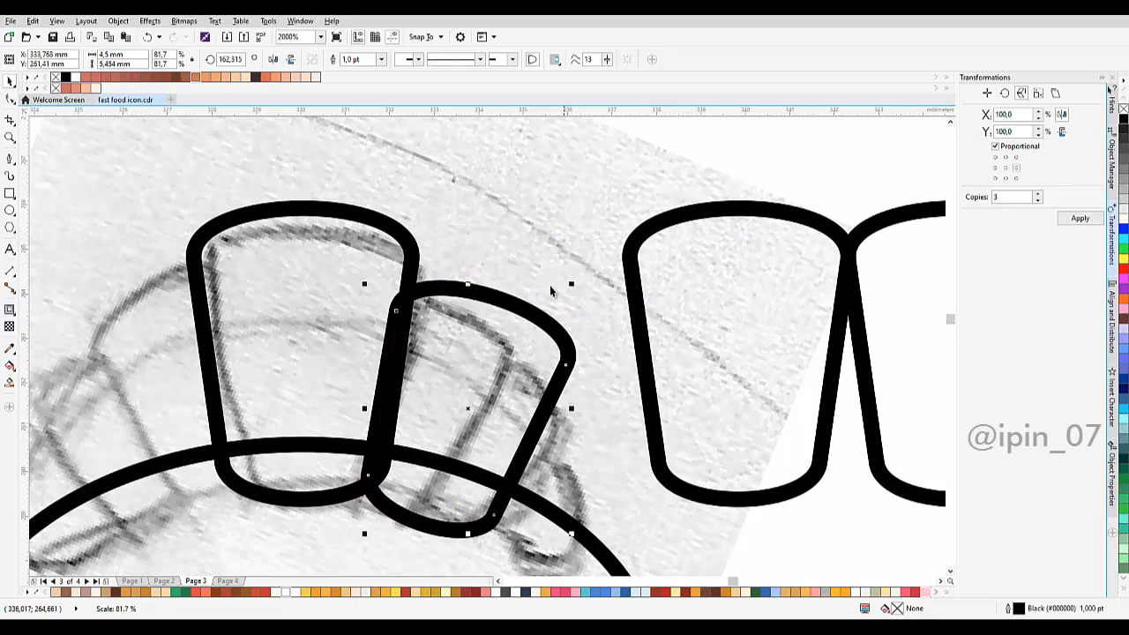
{"action": "left_click_drag", "start_coordinate": [519, 369], "coordinate": [512, 353]}
{"action": "scroll", "coordinate": [511, 335], "scroll_direction": "down", "scroll_amount": 1}
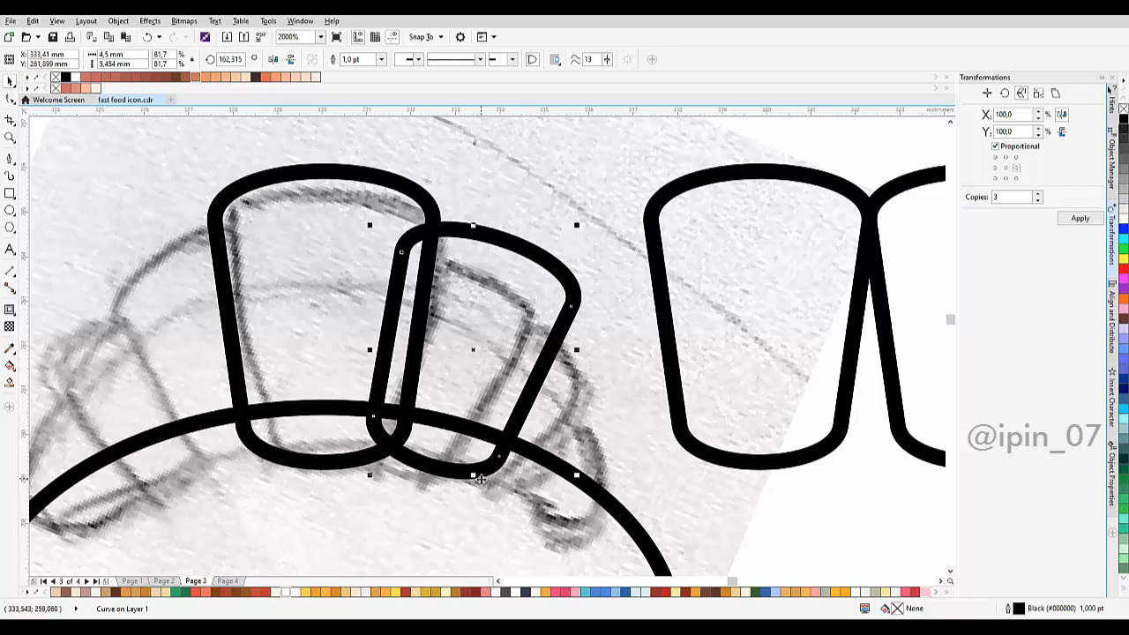
{"action": "left_click_drag", "start_coordinate": [369, 477], "coordinate": [379, 467]}
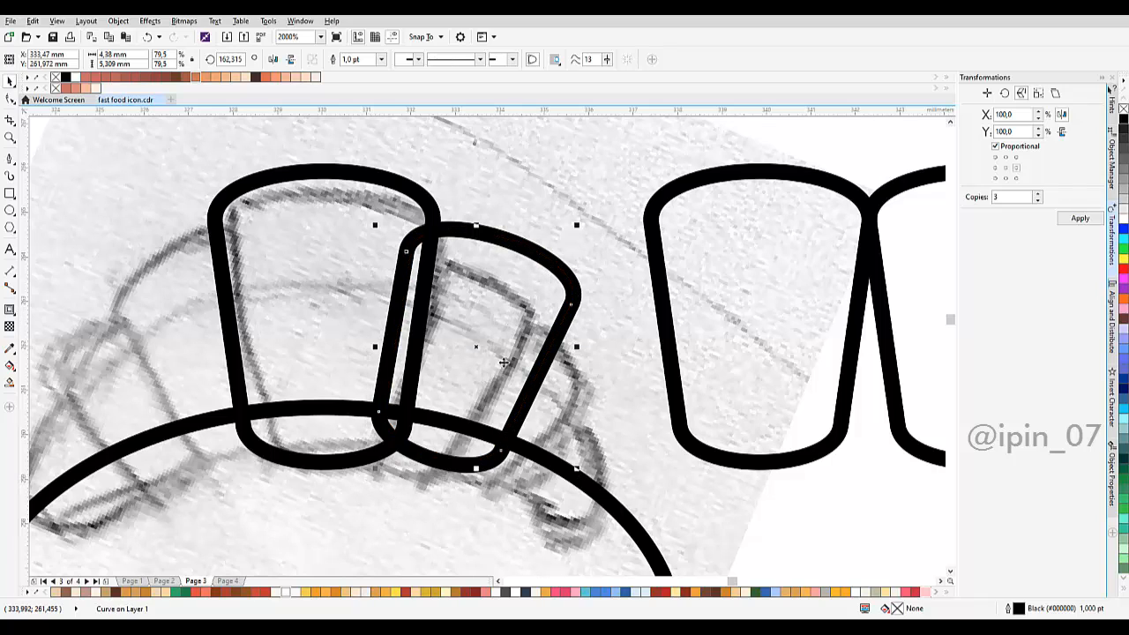
Shift the second copy closer to the croissant and rotate it clockwise to an angle of about 327.4°.
{"action": "scroll", "coordinate": [477, 348], "scroll_direction": "down", "scroll_amount": 2}
{"action": "left_click", "coordinate": [461, 318]}
{"action": "left_click_drag", "start_coordinate": [479, 315], "coordinate": [451, 328]}
{"action": "left_click", "coordinate": [452, 327]}
{"action": "scroll", "coordinate": [452, 327], "scroll_direction": "up", "scroll_amount": 2}
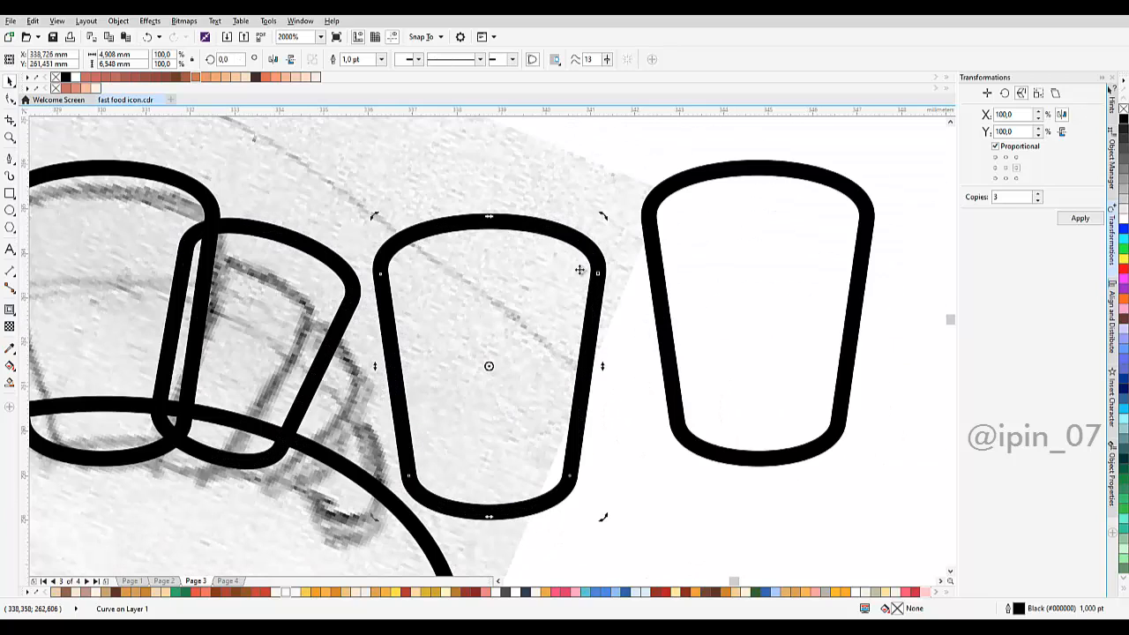
{"action": "left_click", "coordinate": [608, 221]}
{"action": "left_click", "coordinate": [562, 236]}
{"action": "left_click", "coordinate": [562, 236]}
{"action": "left_click_drag", "start_coordinate": [603, 217], "coordinate": [651, 330]}
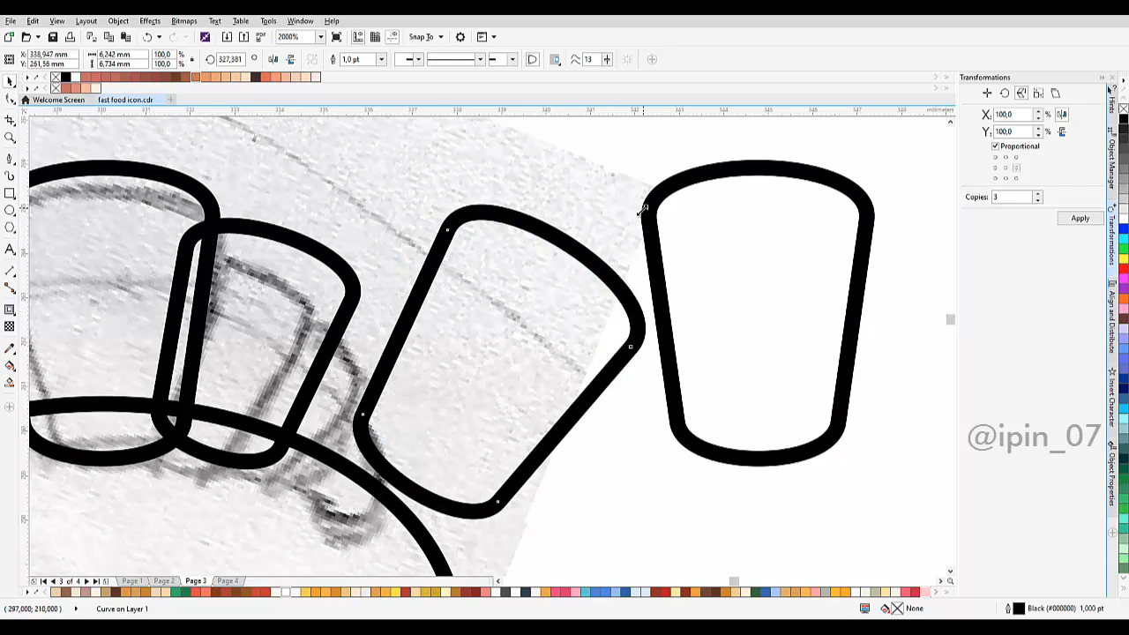
Scale the second tilted copy to about 71.4% and place it overlapping the first tilted segment's right side.
{"action": "left_click_drag", "start_coordinate": [642, 210], "coordinate": [604, 248]}
{"action": "left_click_drag", "start_coordinate": [516, 341], "coordinate": [573, 294]}
{"action": "left_click_drag", "start_coordinate": [589, 271], "coordinate": [442, 330]}
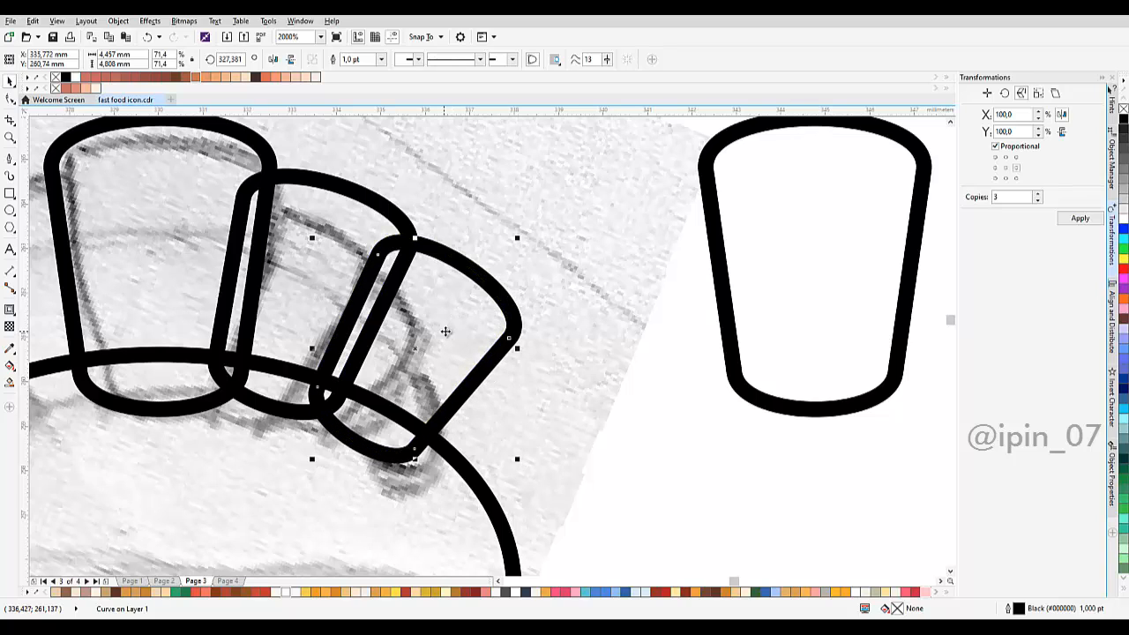
Reduce the outermost segment to about 62.1% scale and nudge it to overlap its neighbour's right edge.
{"action": "left_click", "coordinate": [484, 320]}
{"action": "left_click", "coordinate": [484, 288]}
{"action": "left_click_drag", "start_coordinate": [520, 240], "coordinate": [495, 238]}
{"action": "left_click", "coordinate": [472, 292]}
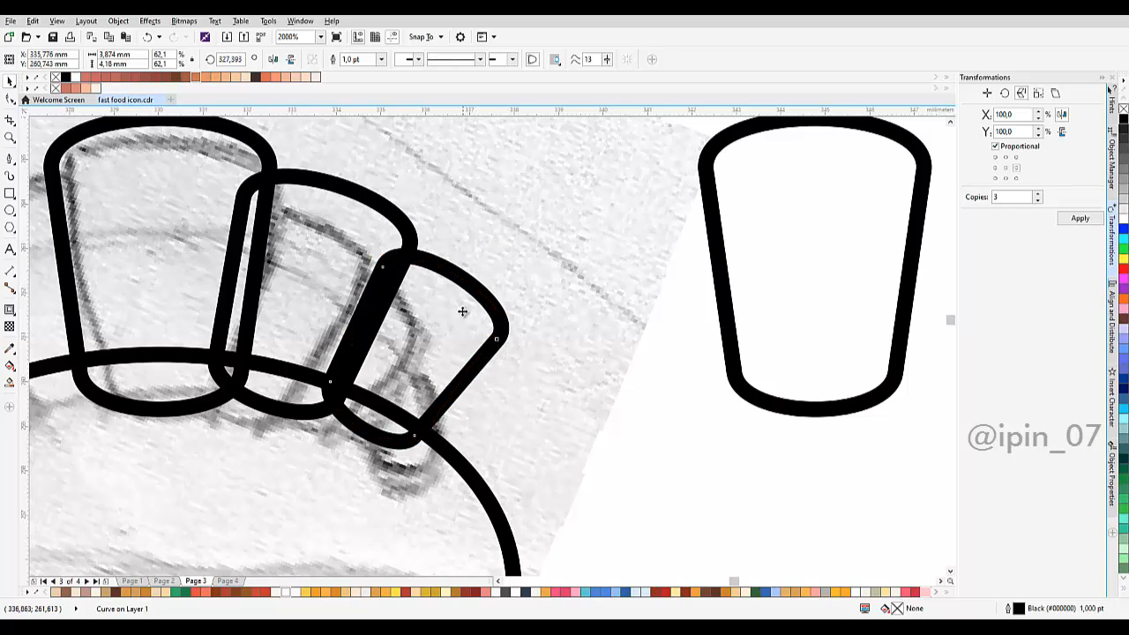
{"action": "left_click", "coordinate": [461, 316]}
{"action": "scroll", "coordinate": [502, 308], "scroll_direction": "down", "scroll_amount": 3}
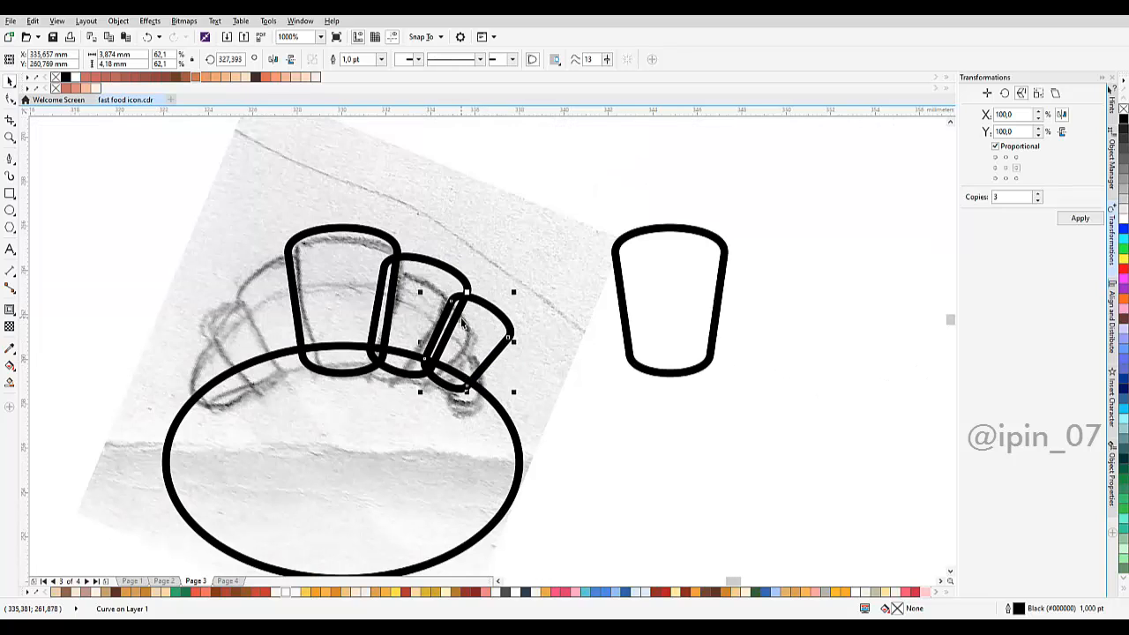
Select the two tilted segments right of the centre and rotate them together about 5° clockwise.
{"action": "scroll", "coordinate": [462, 316], "scroll_direction": "down", "scroll_amount": 2}
{"action": "scroll", "coordinate": [471, 320], "scroll_direction": "up", "scroll_amount": 4}
{"action": "left_click", "coordinate": [476, 320]}
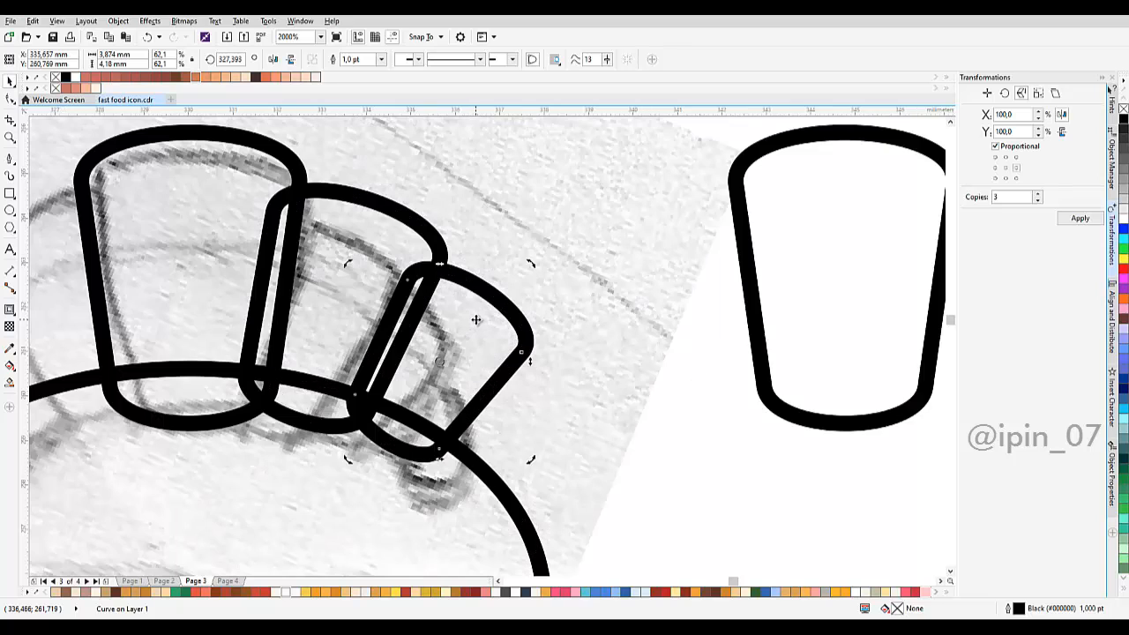
{"action": "left_click", "coordinate": [403, 247]}
{"action": "left_click_drag", "start_coordinate": [403, 245], "coordinate": [421, 294]}
{"action": "left_click", "coordinate": [485, 349], "text": "shift"}
{"action": "left_click", "coordinate": [484, 349]}
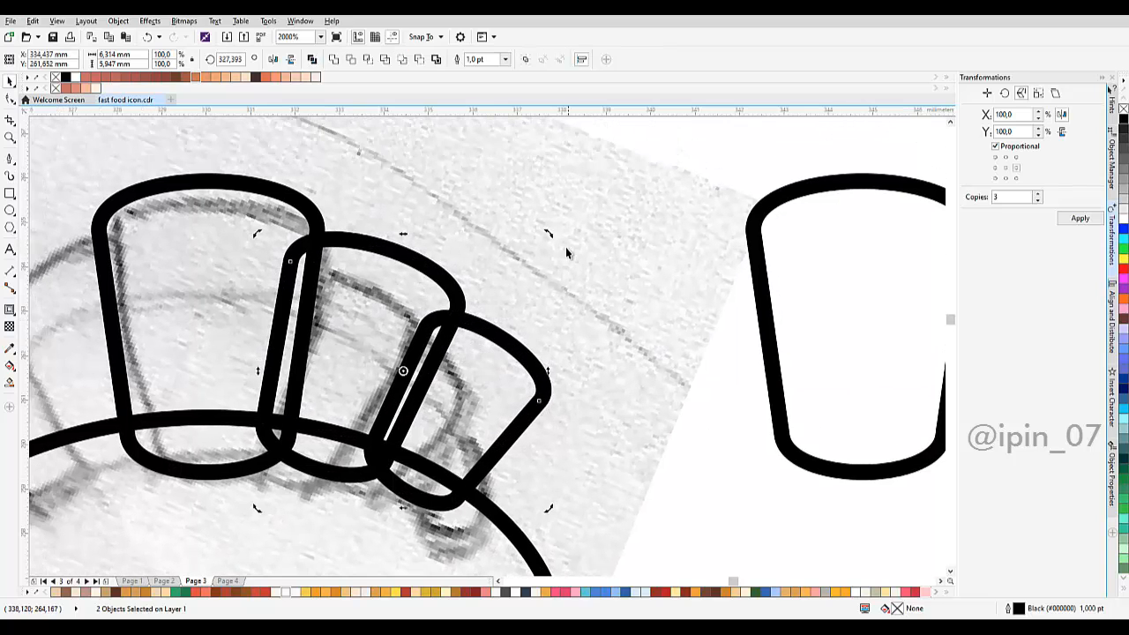
{"action": "left_click_drag", "start_coordinate": [548, 233], "coordinate": [567, 261]}
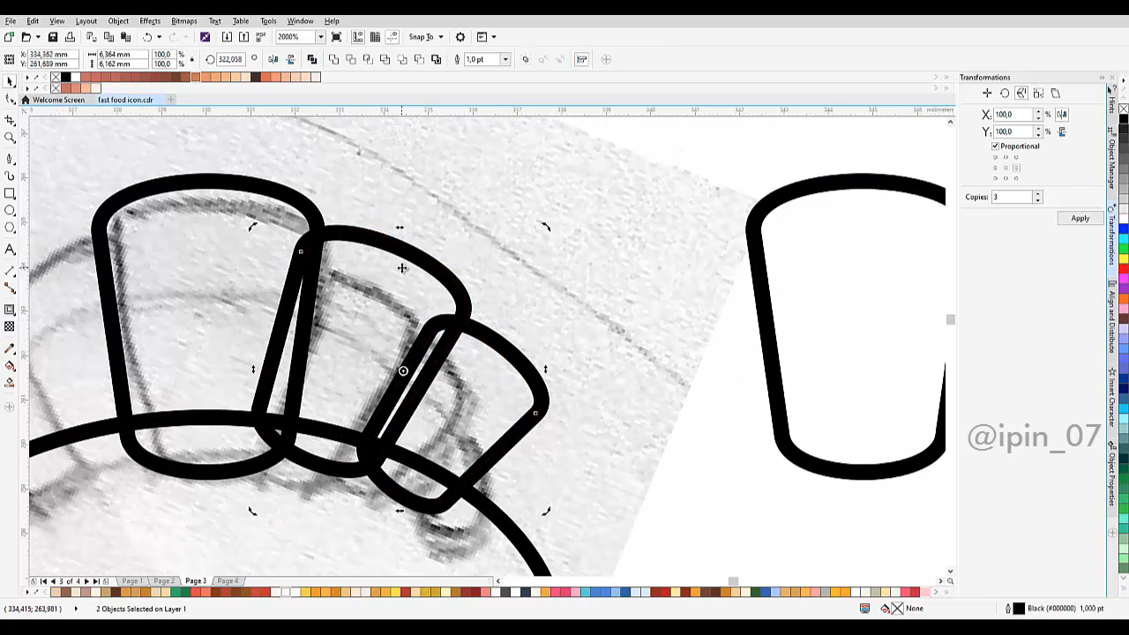
Nudge the two rotated segments together slightly downward toward the base ellipse.
{"action": "scroll", "coordinate": [379, 300], "scroll_direction": "up", "scroll_amount": 1}
{"action": "scroll", "coordinate": [368, 355], "scroll_direction": "down", "scroll_amount": 1}
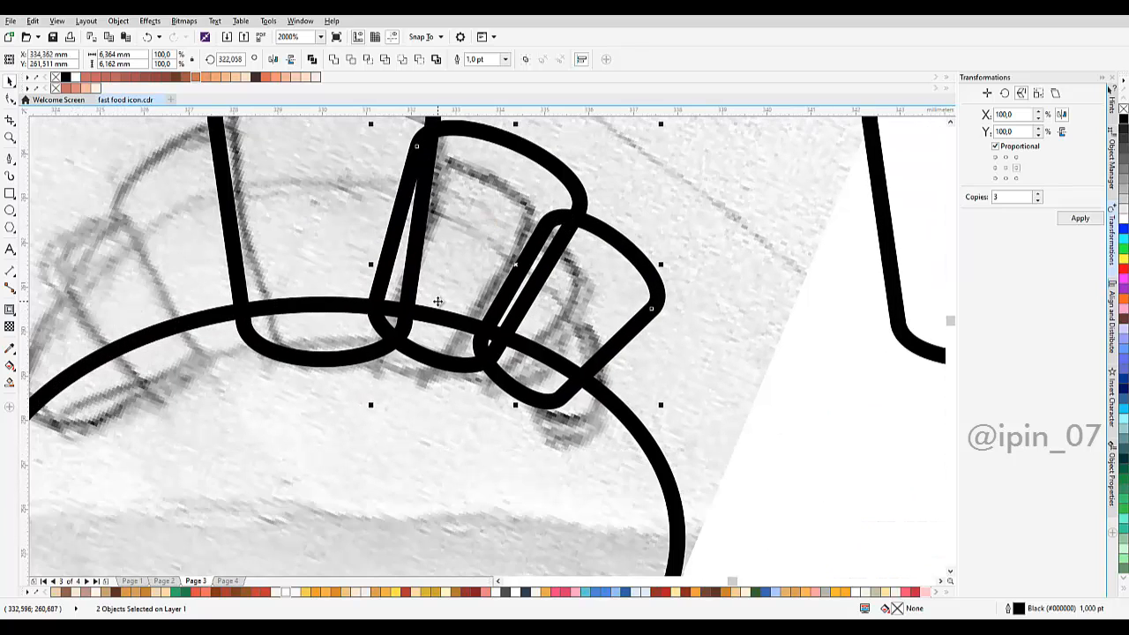
{"action": "scroll", "coordinate": [460, 269], "scroll_direction": "up", "scroll_amount": 1}
{"action": "scroll", "coordinate": [459, 283], "scroll_direction": "down", "scroll_amount": 1}
{"action": "key", "text": "ctrl+g"}
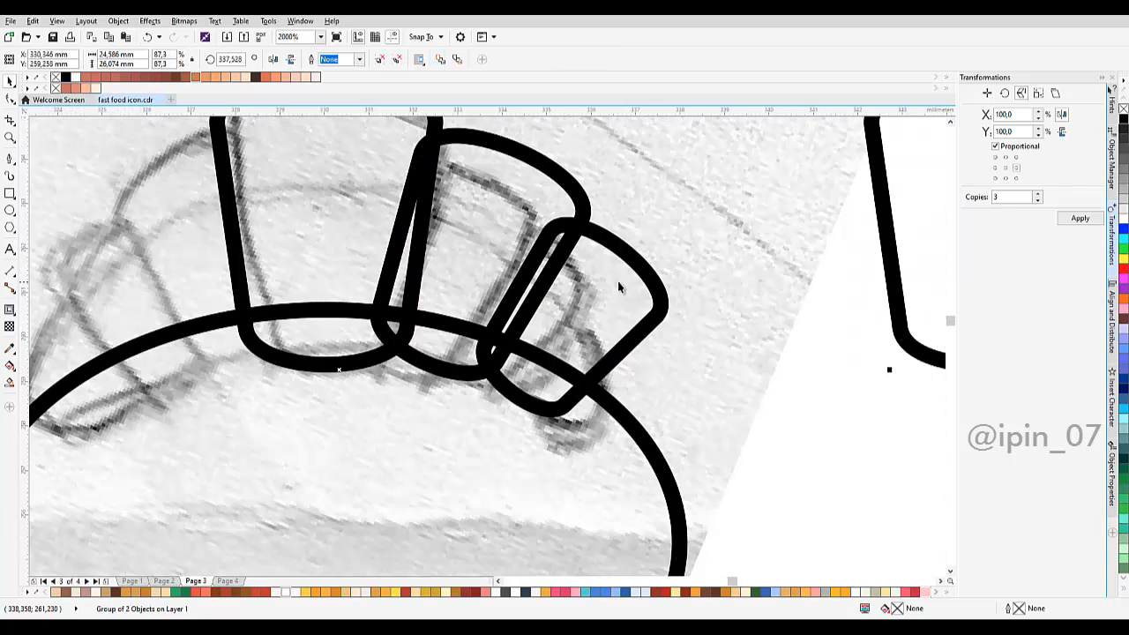
Rotate the outermost segment to about 317.6°, scale it to about 55.2% and reposition it against its neighbour.
{"action": "left_click_drag", "start_coordinate": [620, 283], "coordinate": [619, 293]}
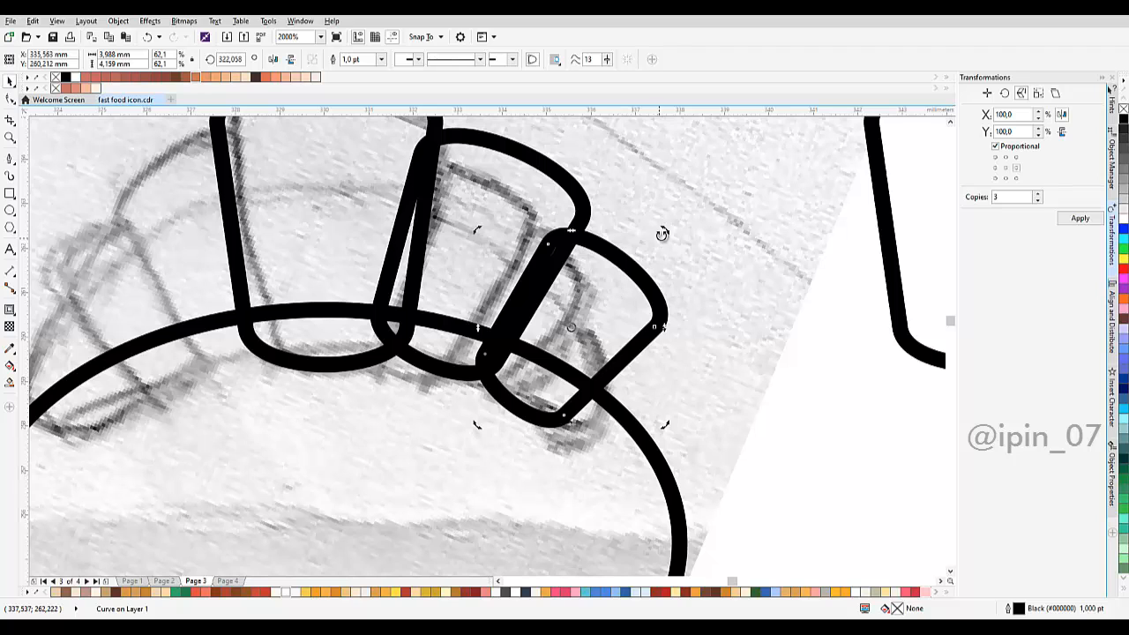
{"action": "left_click_drag", "start_coordinate": [662, 234], "coordinate": [670, 243]}
{"action": "left_click_drag", "start_coordinate": [622, 304], "coordinate": [552, 395]}
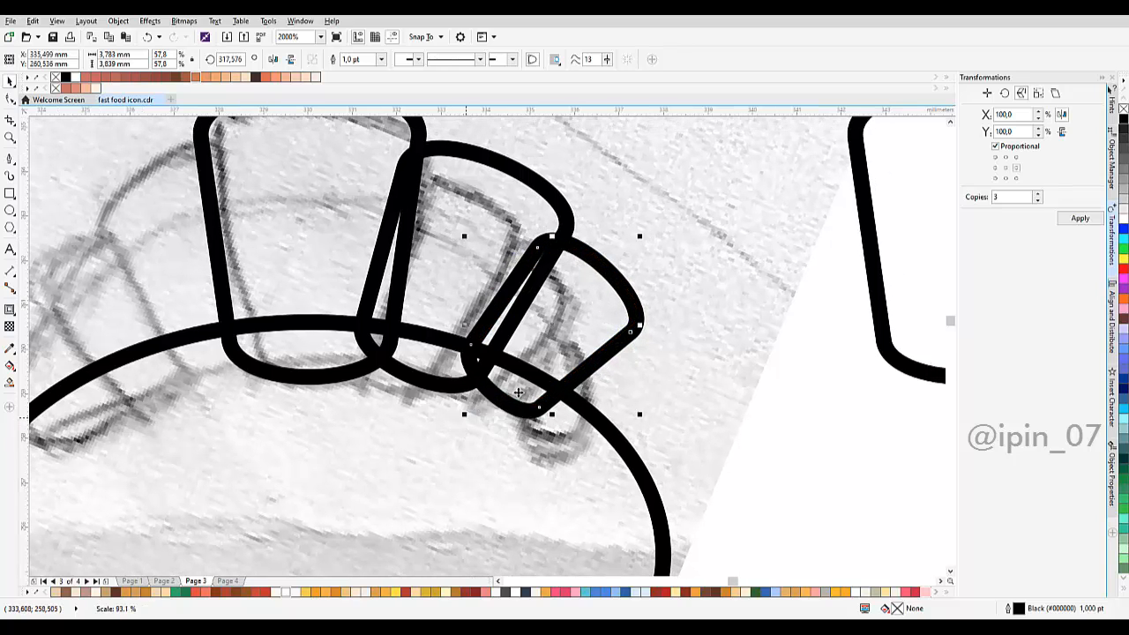
{"action": "scroll", "coordinate": [591, 317], "scroll_direction": "down", "scroll_amount": 1}
{"action": "scroll", "coordinate": [589, 314], "scroll_direction": "up", "scroll_amount": 1}
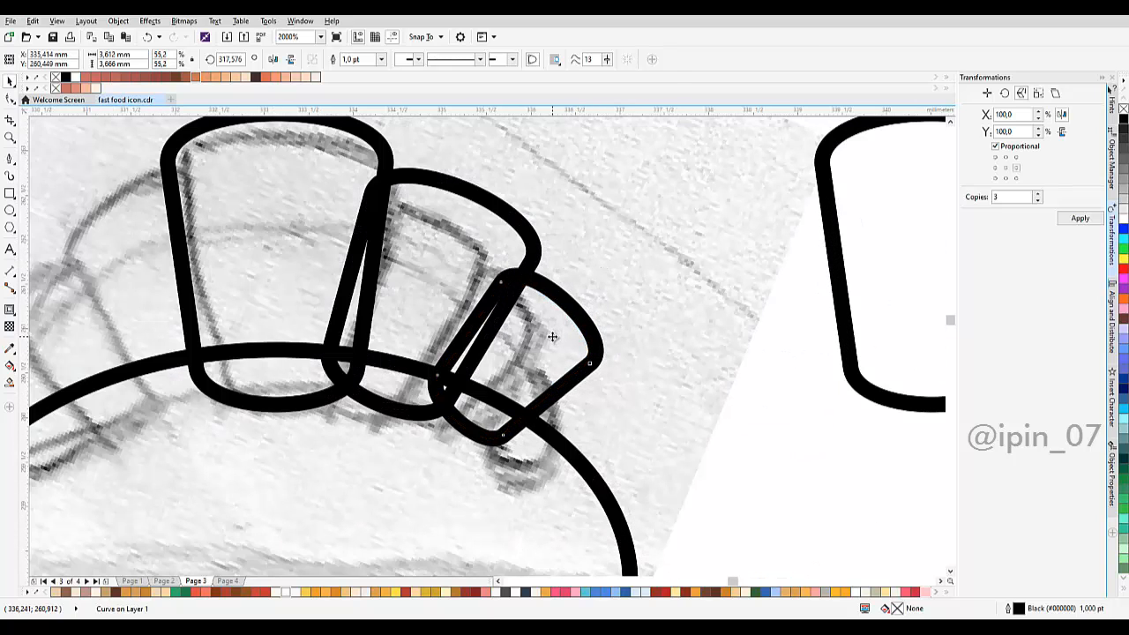
{"action": "scroll", "coordinate": [553, 328], "scroll_direction": "up", "scroll_amount": 1}
{"action": "scroll", "coordinate": [547, 327], "scroll_direction": "down", "scroll_amount": 2}
{"action": "scroll", "coordinate": [508, 290], "scroll_direction": "up", "scroll_amount": 1}
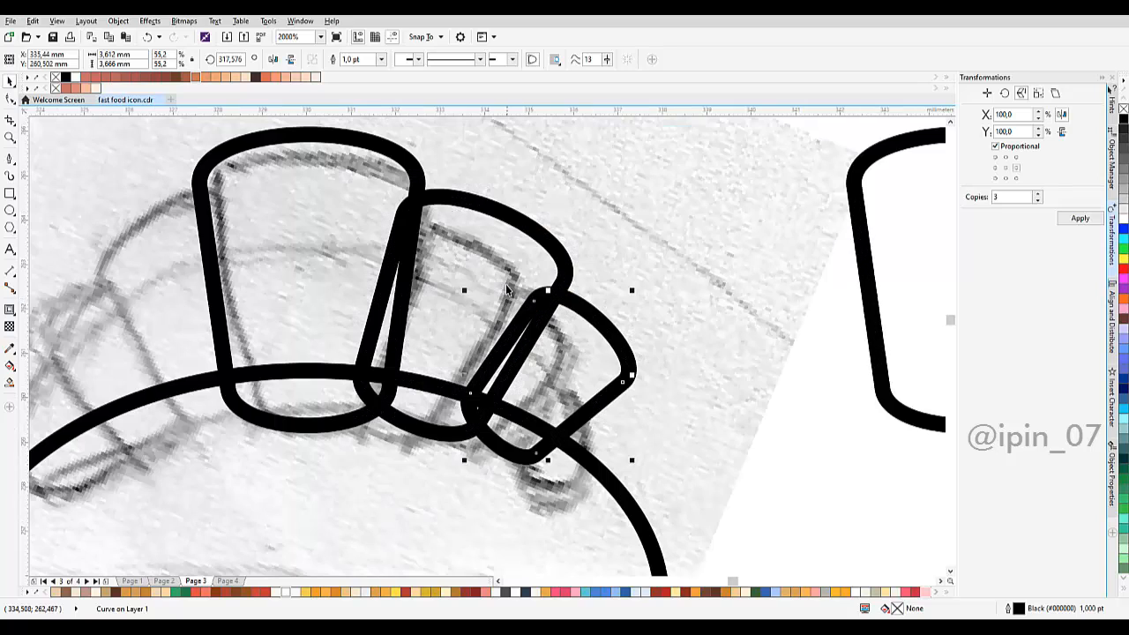
Shift both tilted segments slightly left and scale the one beside the central segment to about 74.6%.
{"action": "mouse_move", "coordinate": [505, 271]}
{"action": "left_mouse_down"}
{"action": "mouse_move", "coordinate": [477, 256]}
{"action": "mouse_move", "coordinate": [486, 260]}
{"action": "left_mouse_up"}
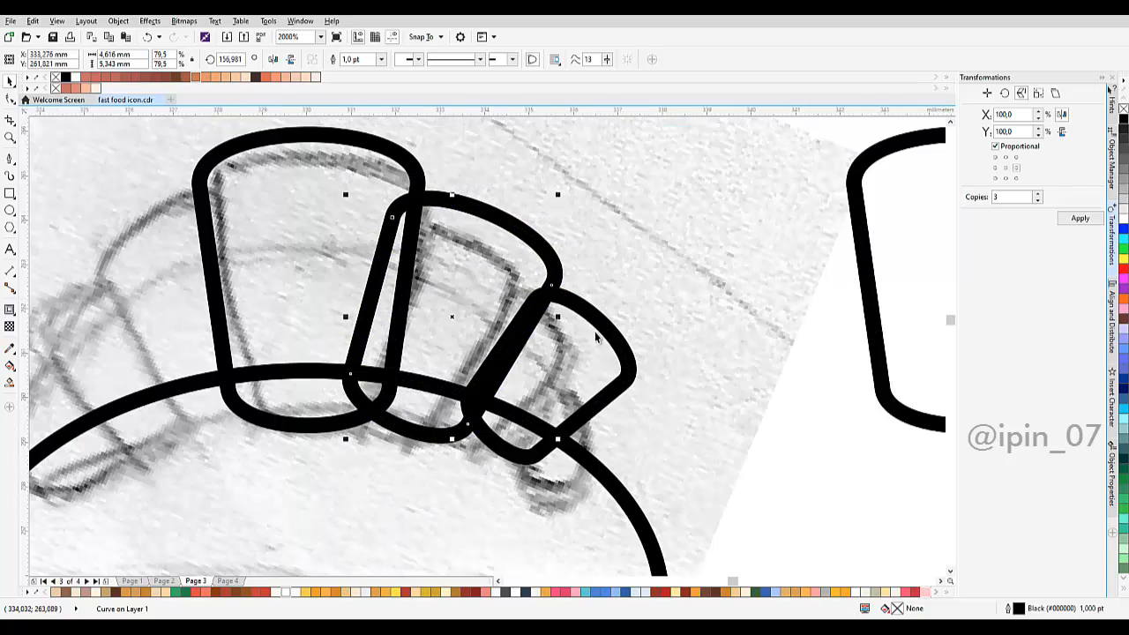
{"action": "left_click_drag", "start_coordinate": [596, 338], "coordinate": [585, 338]}
{"action": "scroll", "coordinate": [505, 313], "scroll_direction": "down", "scroll_amount": 1}
{"action": "scroll", "coordinate": [476, 335], "scroll_direction": "up", "scroll_amount": 1}
{"action": "left_click", "coordinate": [464, 386]}
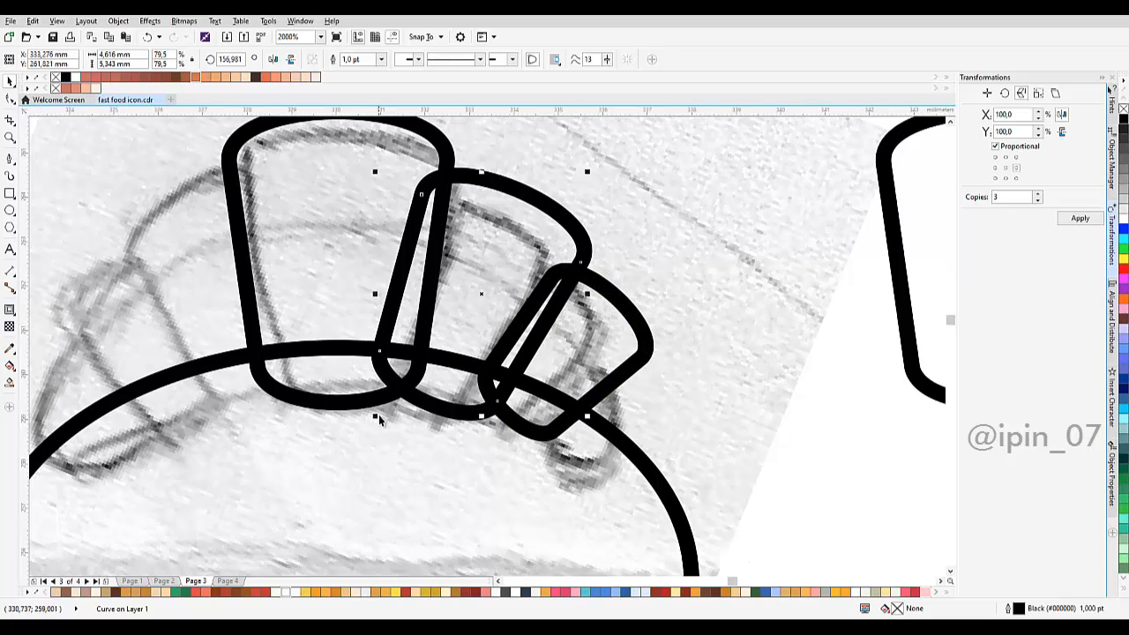
{"action": "left_click_drag", "start_coordinate": [377, 416], "coordinate": [389, 408]}
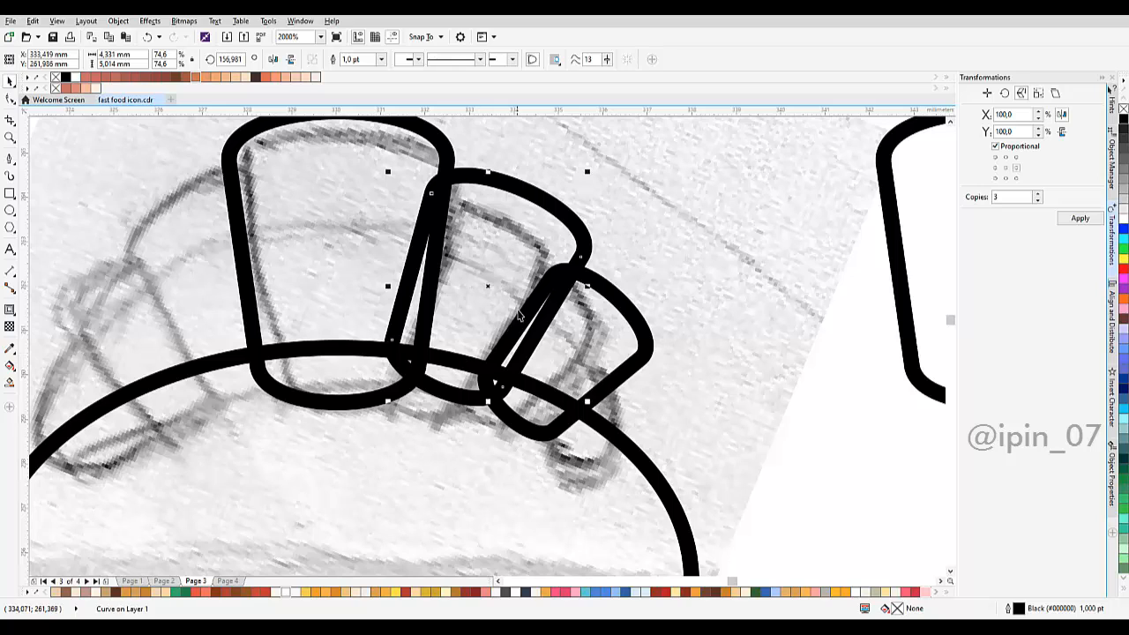
Shrink the outermost tilted segment slightly and nudge it closer to its neighbour.
{"action": "left_click_drag", "start_coordinate": [618, 338], "coordinate": [621, 335]}
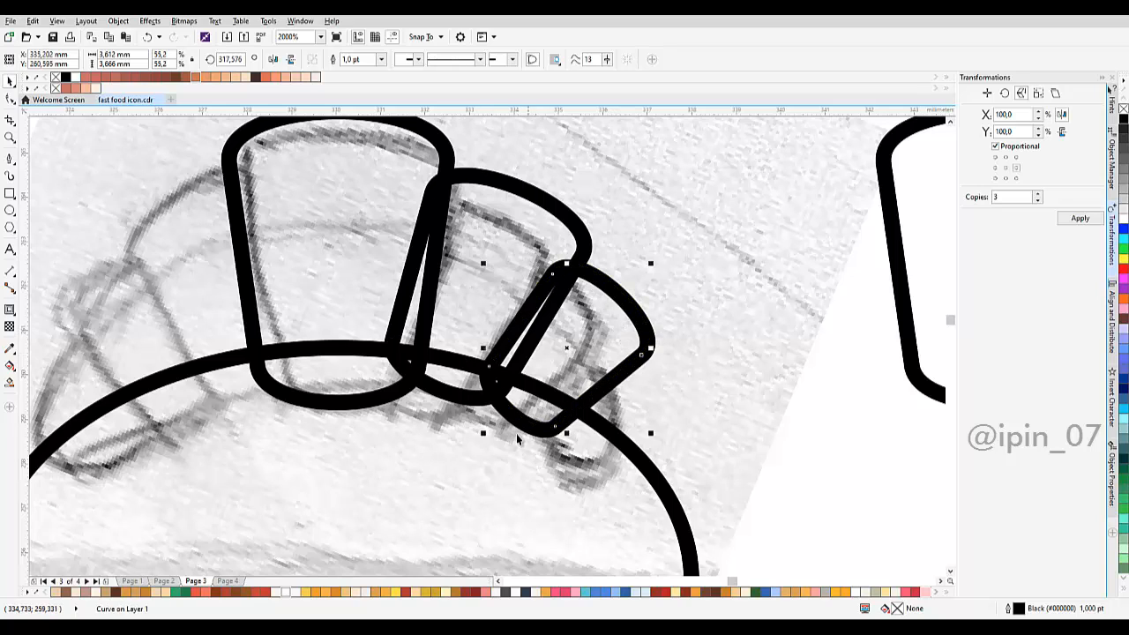
{"action": "left_click_drag", "start_coordinate": [482, 435], "coordinate": [492, 423]}
{"action": "left_click_drag", "start_coordinate": [600, 345], "coordinate": [593, 343]}
Scale the remaining upright copy to about 36.6% and move it to the croissant's lower right end.
{"action": "scroll", "coordinate": [569, 360], "scroll_direction": "down", "scroll_amount": 2}
{"action": "left_click_drag", "start_coordinate": [686, 358], "coordinate": [562, 398]}
{"action": "scroll", "coordinate": [583, 354], "scroll_direction": "up", "scroll_amount": 1}
{"action": "left_click", "coordinate": [615, 326]}
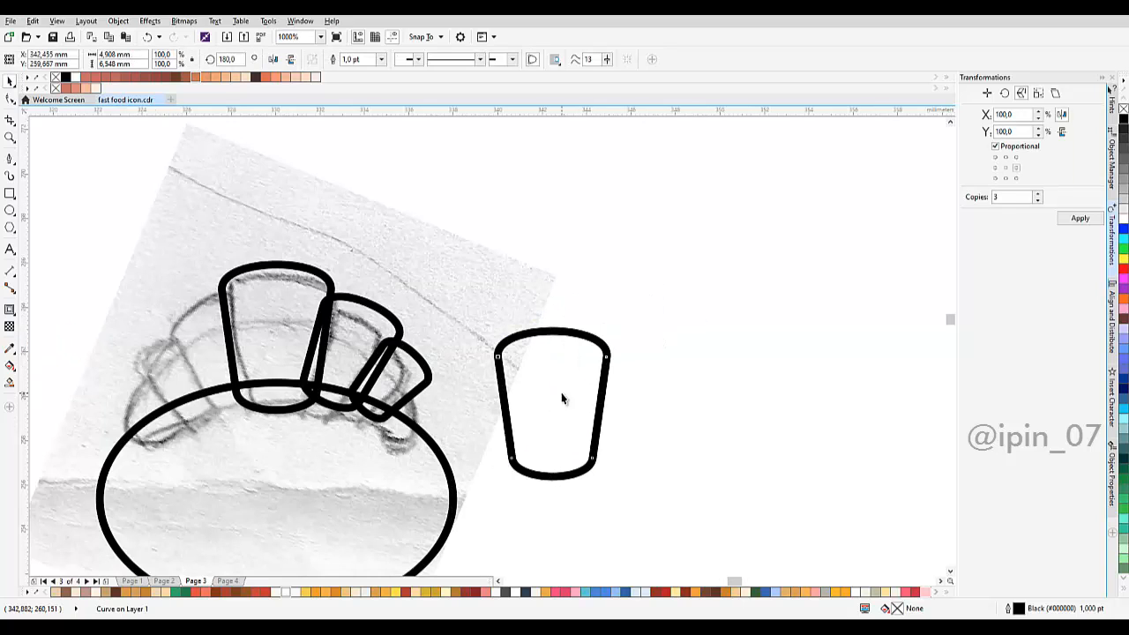
{"action": "left_click", "coordinate": [605, 349]}
{"action": "left_click_drag", "start_coordinate": [611, 328], "coordinate": [574, 381]}
{"action": "mouse_move", "coordinate": [552, 404]}
{"action": "left_mouse_down"}
{"action": "mouse_move", "coordinate": [590, 354]}
{"action": "mouse_move", "coordinate": [326, 413]}
{"action": "mouse_move", "coordinate": [432, 383]}
{"action": "left_mouse_up"}
Rotate the small end segment to about 214.4° and move it up to overlap the neighbouring segment's lower edge.
{"action": "scroll", "coordinate": [591, 354], "scroll_direction": "up", "scroll_amount": 1}
{"action": "left_click", "coordinate": [447, 373]}
{"action": "left_click", "coordinate": [469, 335]}
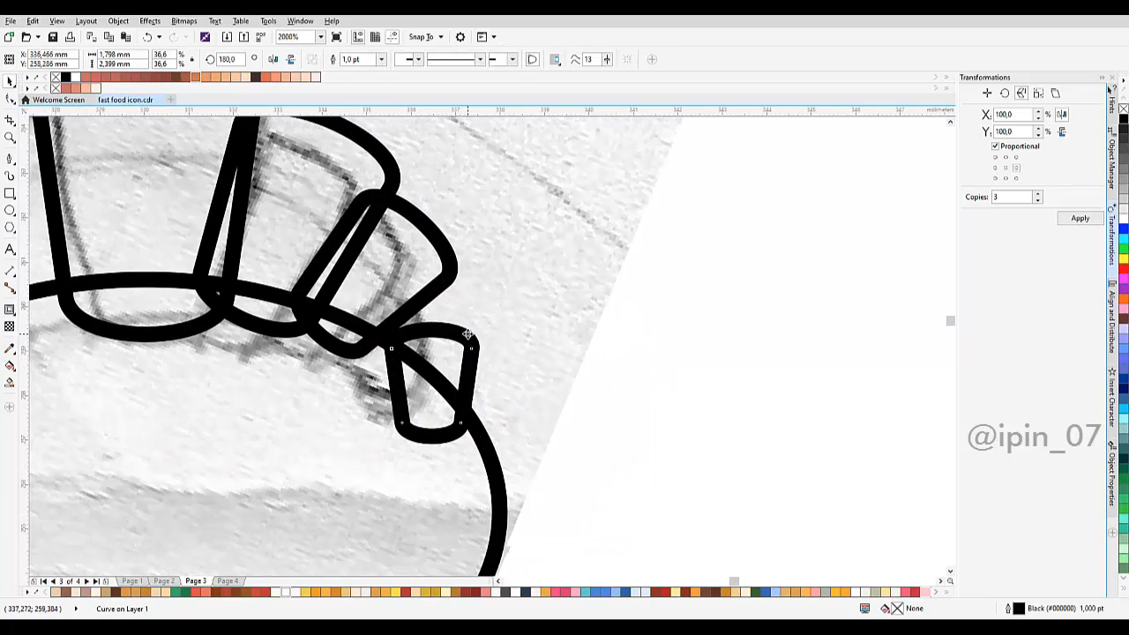
{"action": "left_click_drag", "start_coordinate": [476, 323], "coordinate": [437, 305]}
{"action": "left_click", "coordinate": [460, 363]}
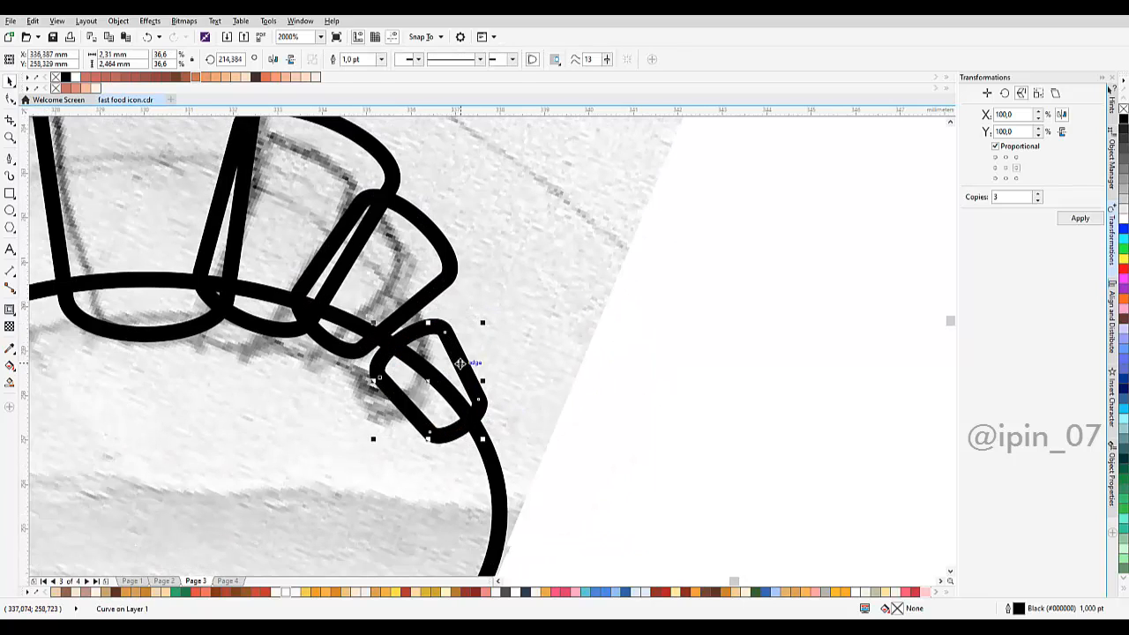
{"action": "left_click_drag", "start_coordinate": [460, 363], "coordinate": [447, 335]}
Fine-tune the small end segment's rotation to about 216.2°.
{"action": "scroll", "coordinate": [448, 346], "scroll_direction": "up", "scroll_amount": 1}
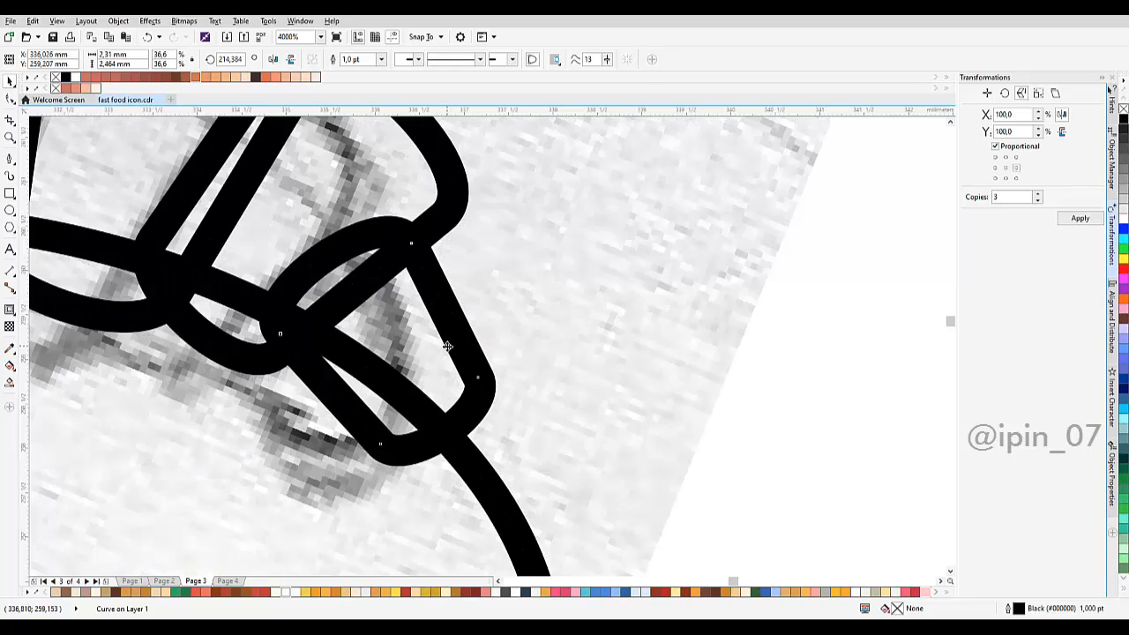
{"action": "scroll", "coordinate": [546, 304], "scroll_direction": "down", "scroll_amount": 1}
{"action": "left_click_drag", "start_coordinate": [522, 280], "coordinate": [518, 280]}
{"action": "scroll", "coordinate": [524, 397], "scroll_direction": "up", "scroll_amount": 1}
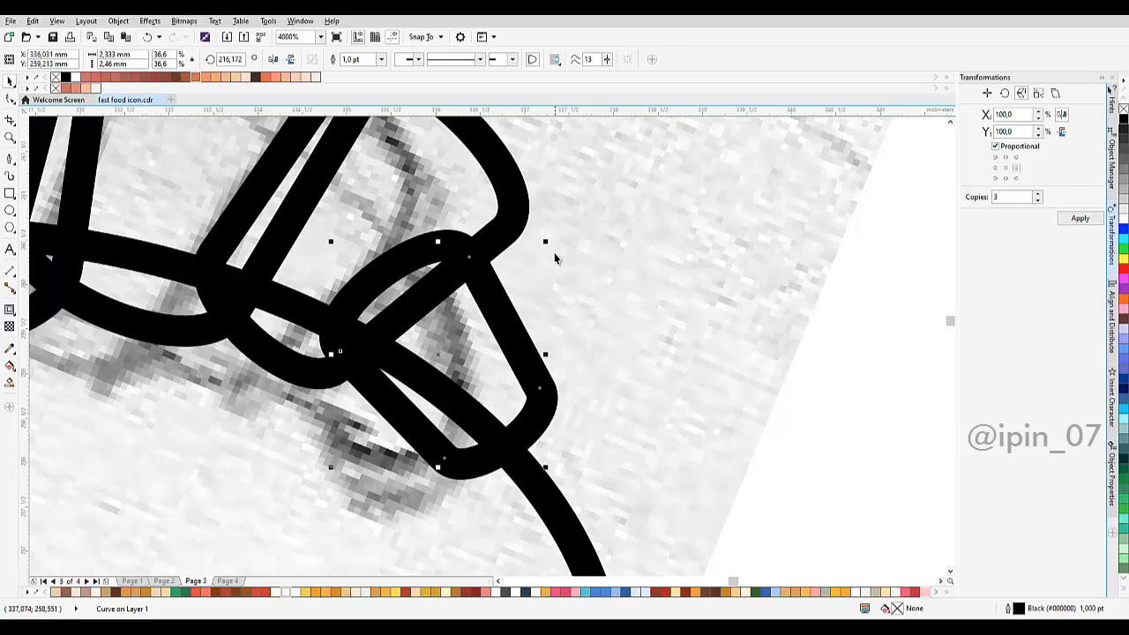
Scale the small end segment up to about 41.1% and nudge it into place over its neighbour.
{"action": "left_click_drag", "start_coordinate": [547, 241], "coordinate": [572, 217]}
{"action": "left_click_drag", "start_coordinate": [526, 324], "coordinate": [518, 332]}
{"action": "scroll", "coordinate": [547, 344], "scroll_direction": "down", "scroll_amount": 4}
{"action": "scroll", "coordinate": [565, 375], "scroll_direction": "up", "scroll_amount": 2}
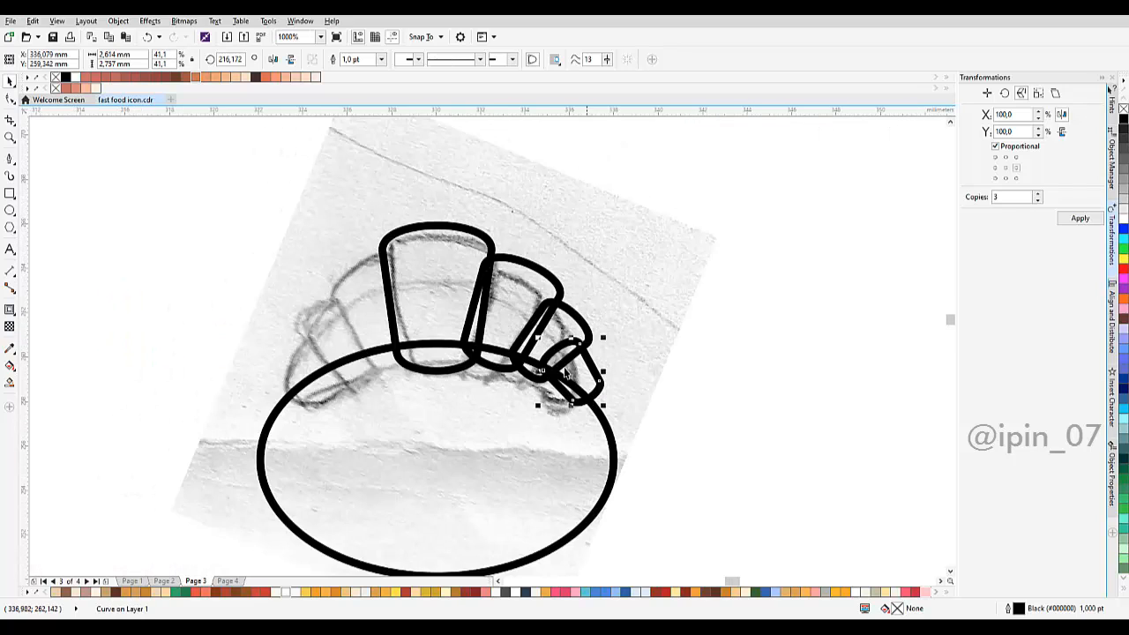
Draw a helper rectangle from the central segment's centre and select it together with the three right-hand segments.
{"action": "left_click", "coordinate": [524, 397]}
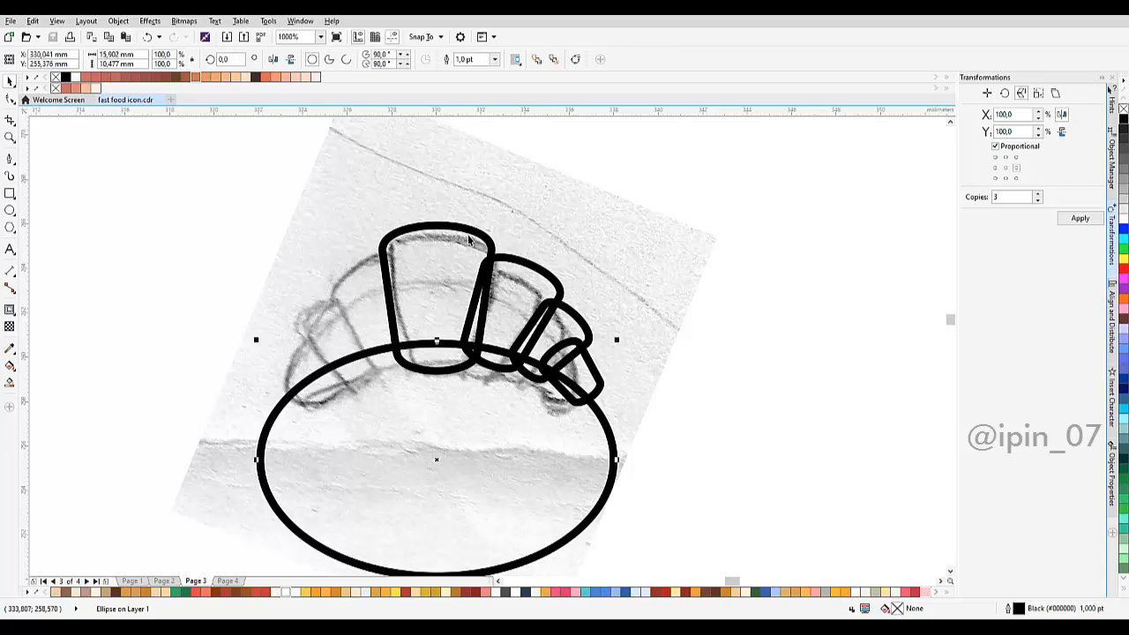
{"action": "left_click_drag", "start_coordinate": [469, 242], "coordinate": [469, 245]}
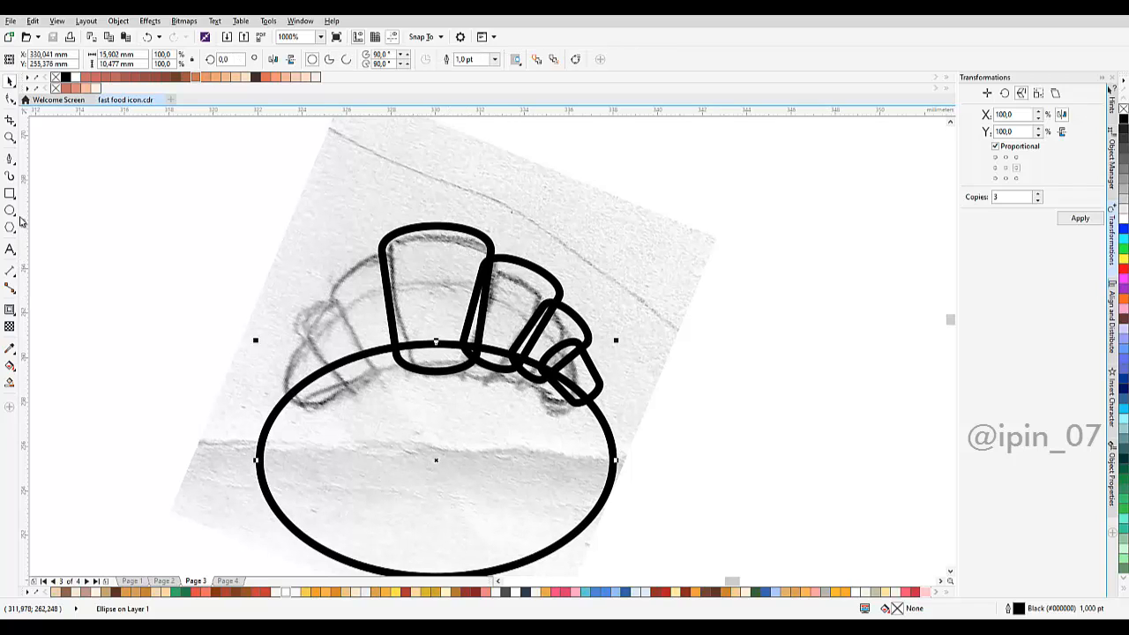
{"action": "key", "text": "F6"}
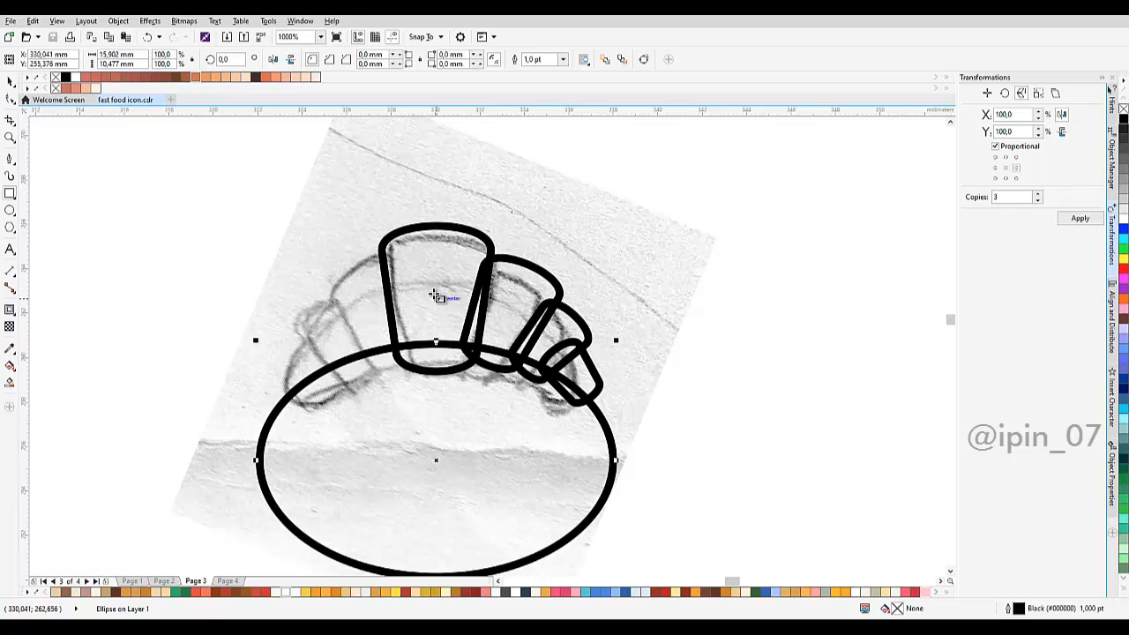
{"action": "left_click_drag", "start_coordinate": [435, 296], "coordinate": [716, 528]}
{"action": "key", "text": "space"}
{"action": "left_click_drag", "start_coordinate": [817, 451], "coordinate": [457, 225]}
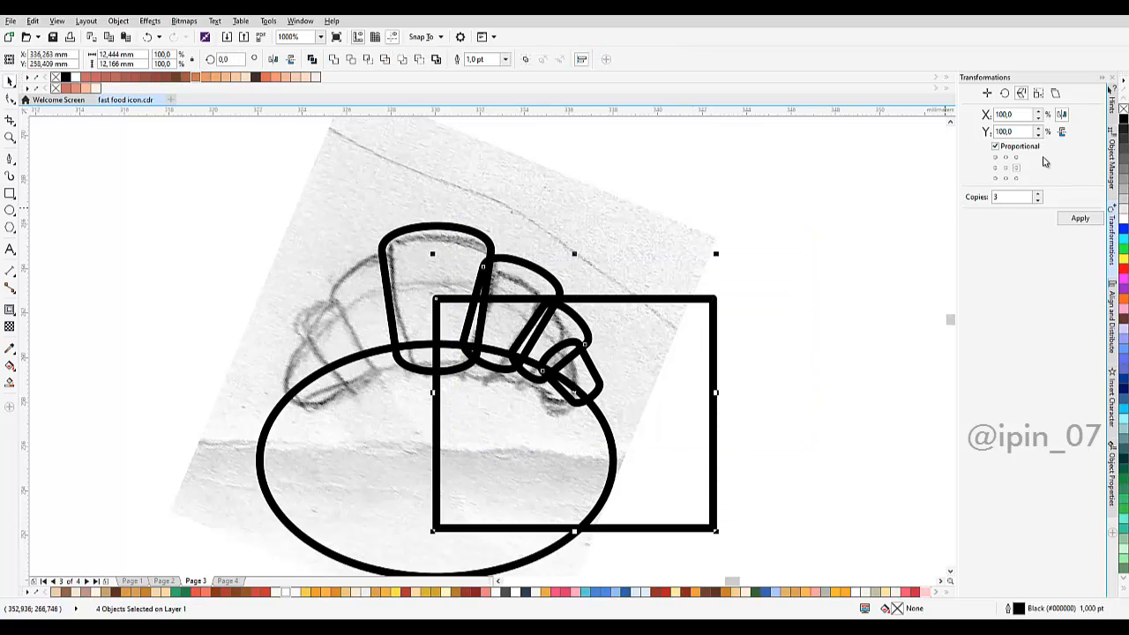
Mirror the selected rectangle and segments horizontally about their left-centre anchor, making one copy.
{"action": "left_click", "coordinate": [1080, 218]}
{"action": "scroll", "coordinate": [682, 373], "scroll_direction": "down", "scroll_amount": 2}
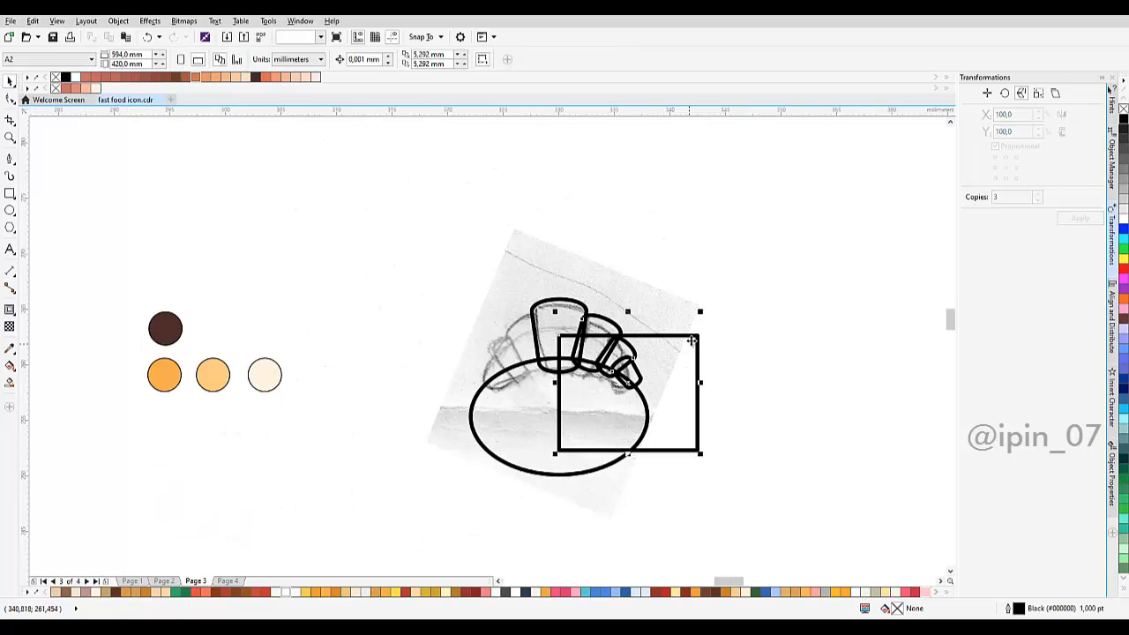
{"action": "scroll", "coordinate": [926, 259], "scroll_direction": "up", "scroll_amount": 2}
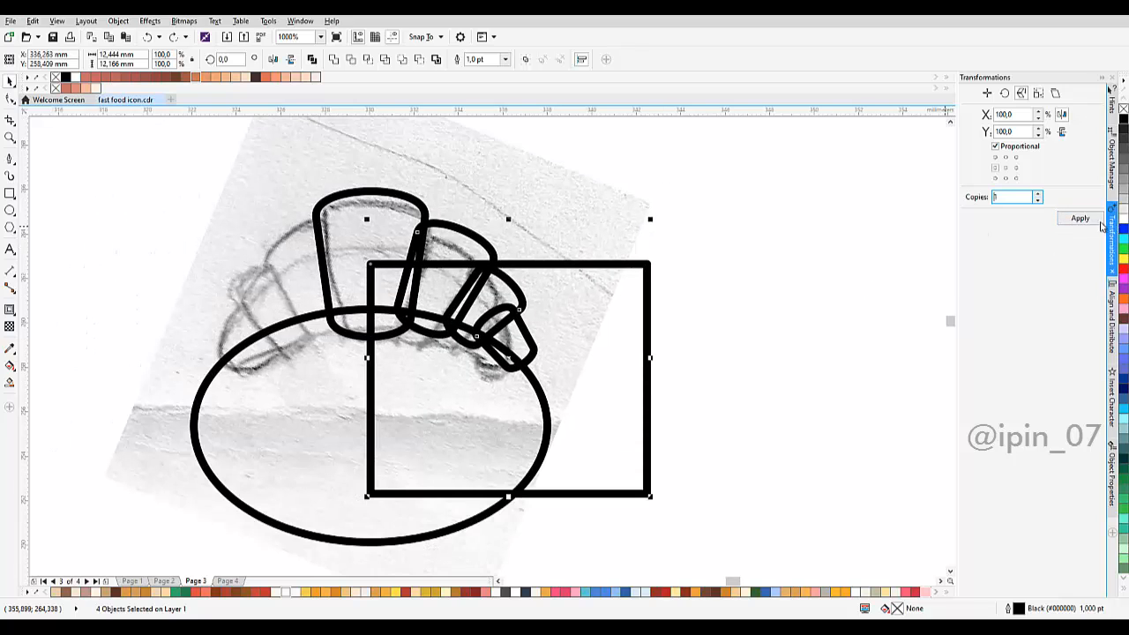
{"action": "left_click", "coordinate": [1080, 219]}
Delete both helper rectangles, leaving only the mirrored croissant segments and the ellipse.
{"action": "left_click", "coordinate": [485, 391]}
{"action": "key", "text": "Delete"}
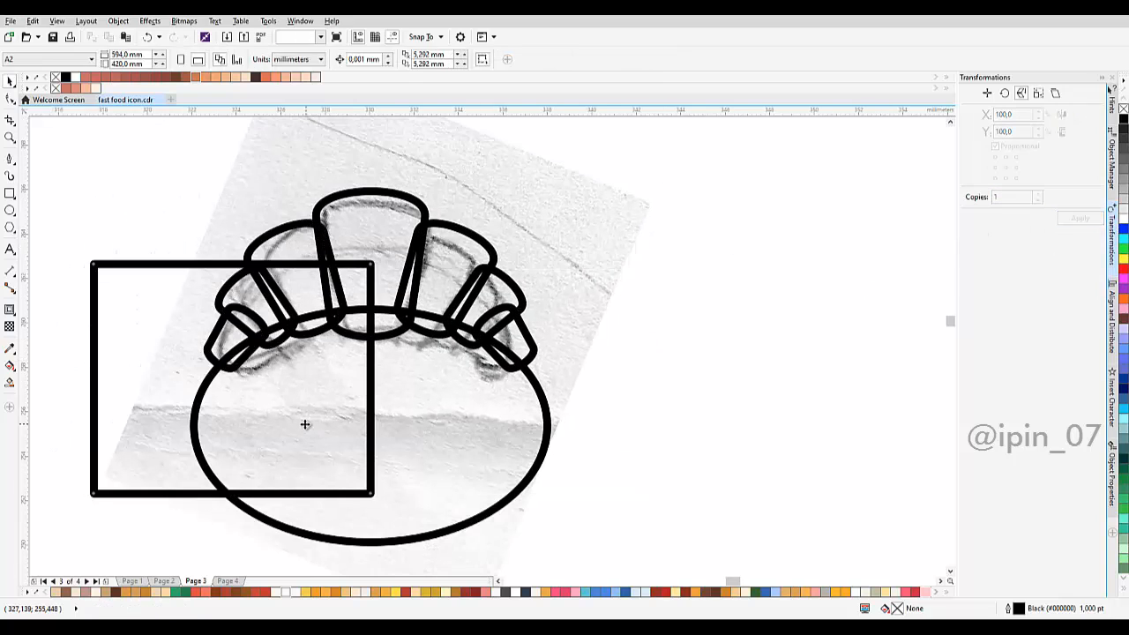
{"action": "left_click", "coordinate": [306, 424]}
{"action": "key", "text": "Delete"}
Move the construction ellipse and the reference sketch away from the traced croissant outline.
{"action": "scroll", "coordinate": [386, 409], "scroll_direction": "down", "scroll_amount": 2}
{"action": "left_click_drag", "start_coordinate": [389, 414], "coordinate": [613, 412]}
{"action": "scroll", "coordinate": [397, 408], "scroll_direction": "up", "scroll_amount": 2}
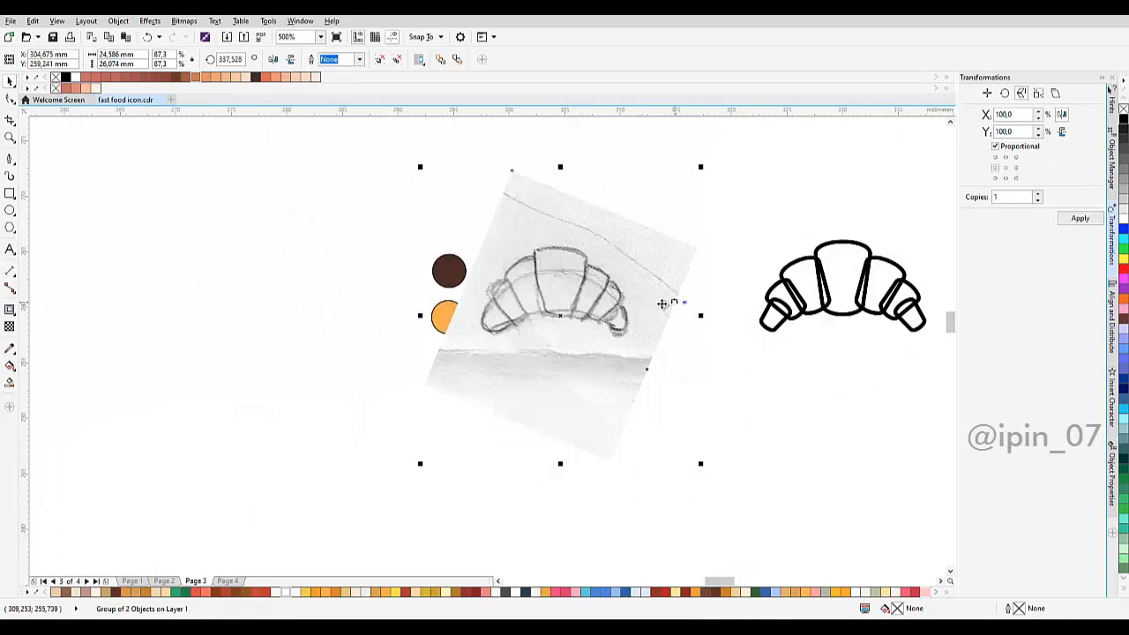
{"action": "scroll", "coordinate": [605, 303], "scroll_direction": "down", "scroll_amount": 2}
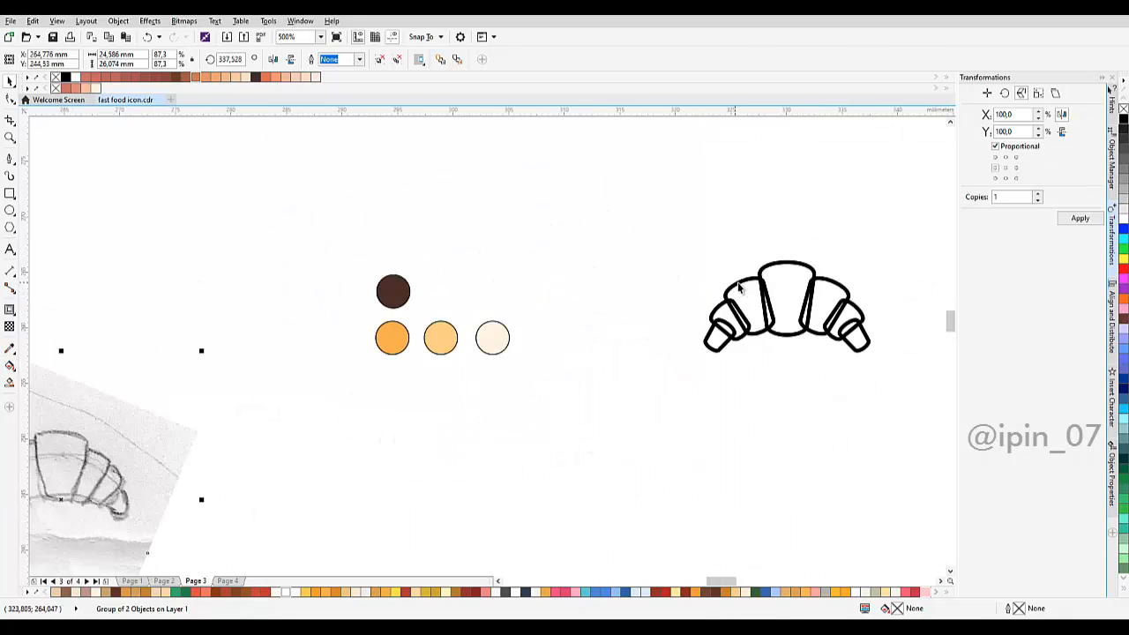
{"action": "scroll", "coordinate": [739, 286], "scroll_direction": "right", "scroll_amount": 2}
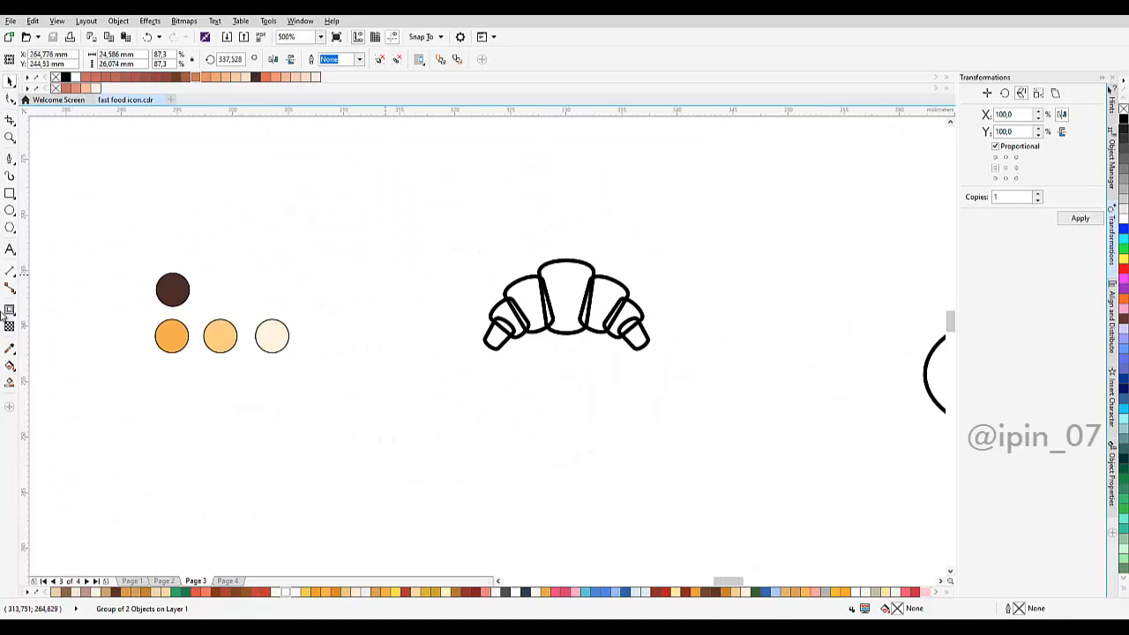
Sample the dark brown swatch and apply it to the outlines of the three left segments.
{"action": "left_click", "coordinate": [10, 348]}
{"action": "left_click", "coordinate": [173, 290]}
{"action": "scroll", "coordinate": [529, 302], "scroll_direction": "up", "scroll_amount": 4}
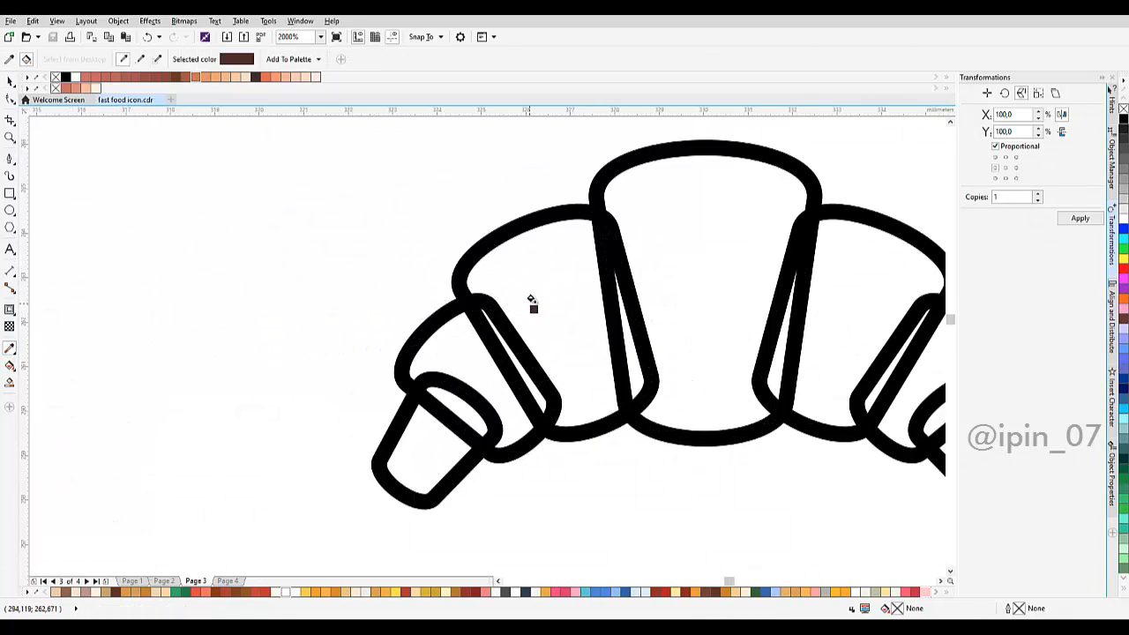
{"action": "left_click", "coordinate": [510, 247]}
{"action": "left_click", "coordinate": [452, 322]}
{"action": "left_click", "coordinate": [422, 392]}
{"action": "scroll", "coordinate": [479, 373], "scroll_direction": "right", "scroll_amount": 2}
{"action": "scroll", "coordinate": [518, 259], "scroll_direction": "up", "scroll_amount": 1}
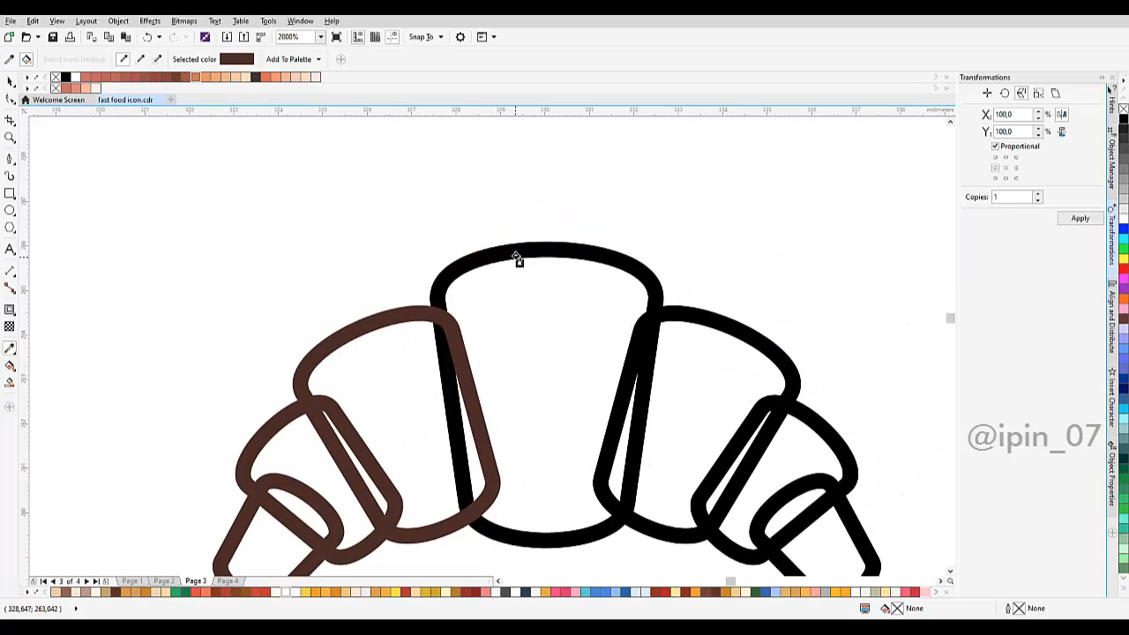
Apply the sampled dark brown to the outlines of the central segment and the three right segments.
{"action": "left_click", "coordinate": [517, 258]}
{"action": "left_click", "coordinate": [713, 320]}
{"action": "scroll", "coordinate": [713, 320], "scroll_direction": "right", "scroll_amount": 2}
{"action": "scroll", "coordinate": [712, 321], "scroll_direction": "down", "scroll_amount": 1}
{"action": "left_click", "coordinate": [673, 319]}
{"action": "left_click", "coordinate": [681, 391]}
{"action": "scroll", "coordinate": [680, 391], "scroll_direction": "down", "scroll_amount": 4}
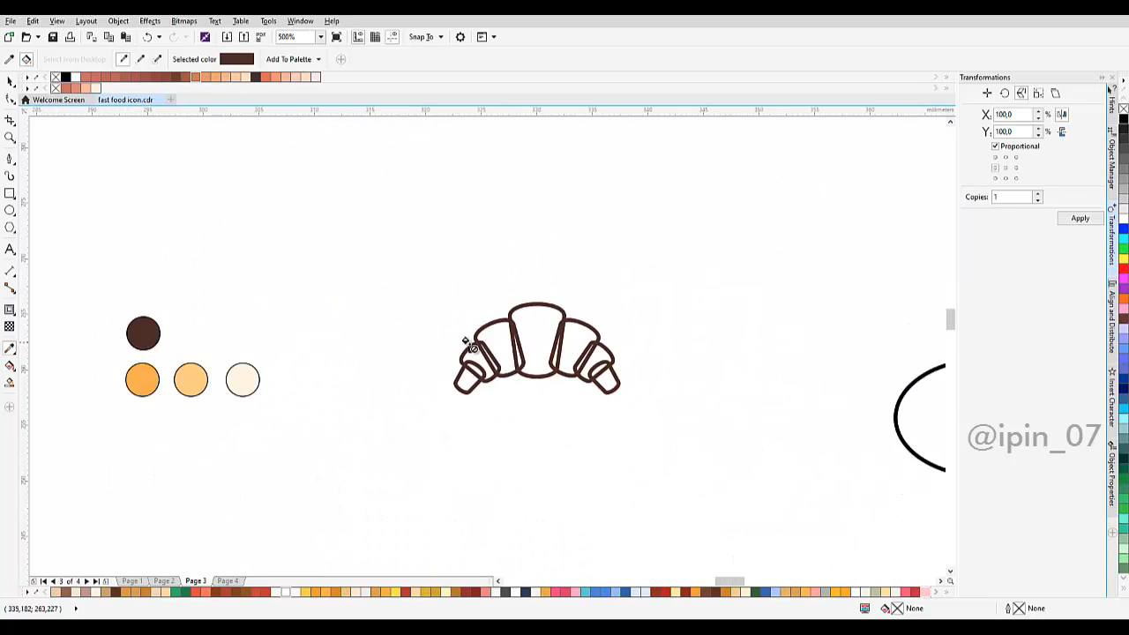
Sample the light orange swatch and fill the three left croissant segments with it.
{"action": "scroll", "coordinate": [468, 344], "scroll_direction": "left", "scroll_amount": 2}
{"action": "left_click", "coordinate": [311, 371]}
{"action": "left_click", "coordinate": [588, 378]}
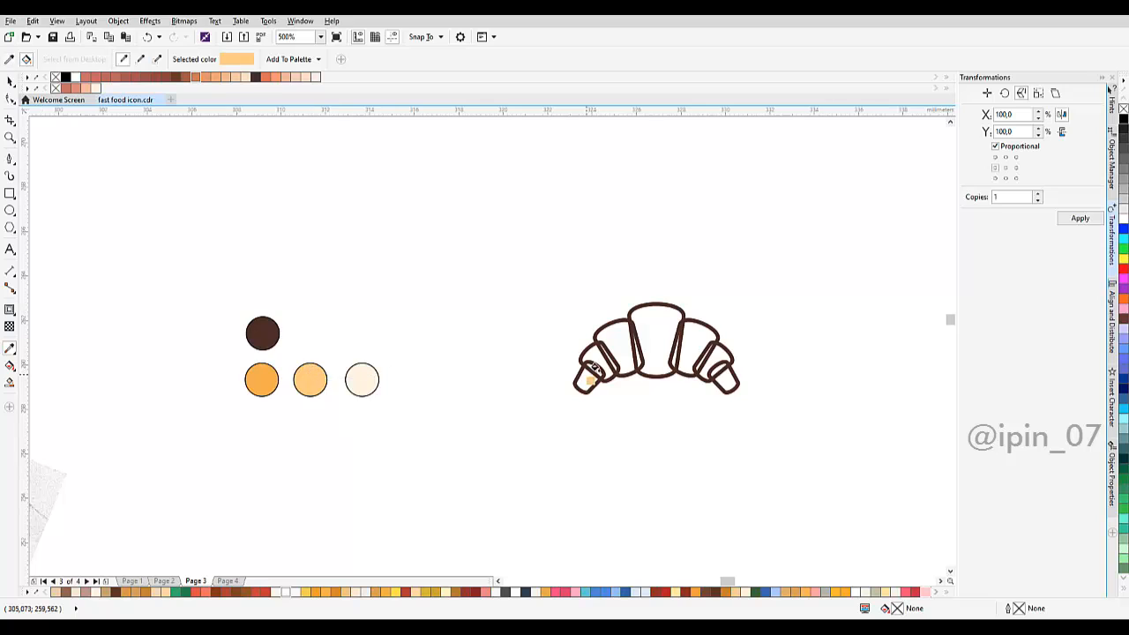
{"action": "scroll", "coordinate": [512, 362], "scroll_direction": "up", "scroll_amount": 4}
{"action": "left_click", "coordinate": [465, 373]}
{"action": "left_click", "coordinate": [532, 308]}
{"action": "scroll", "coordinate": [454, 262], "scroll_direction": "right", "scroll_amount": 5}
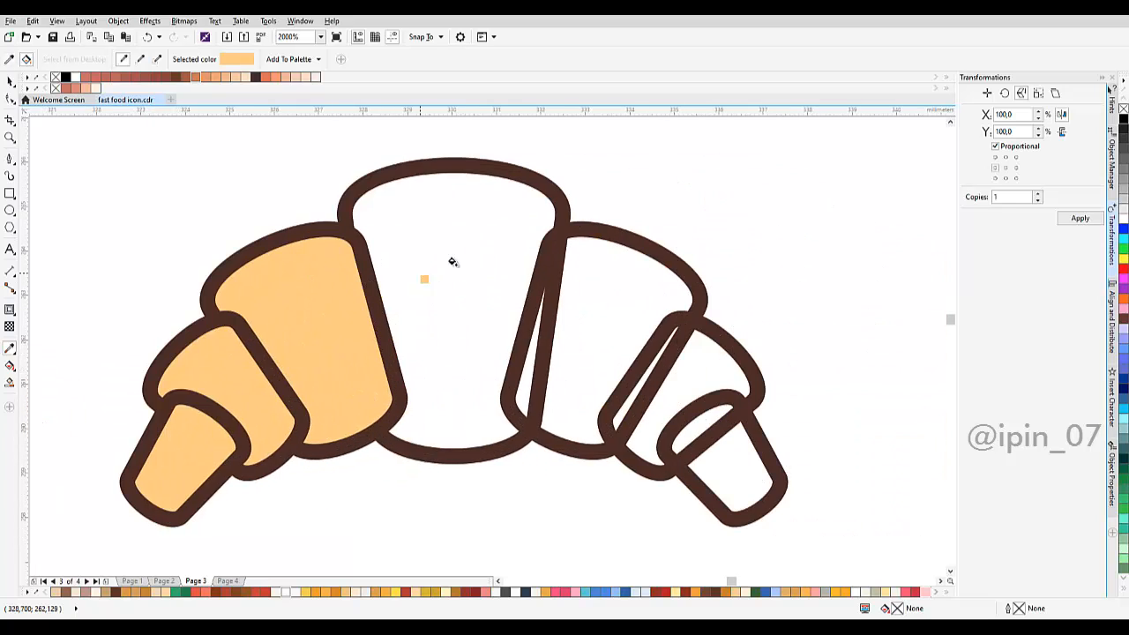
Fill the central segment and the three right segments with the sampled light orange.
{"action": "left_click", "coordinate": [505, 260]}
{"action": "left_click", "coordinate": [627, 292]}
{"action": "left_click", "coordinate": [715, 374]}
{"action": "left_click", "coordinate": [736, 448]}
{"action": "key", "text": "space"}
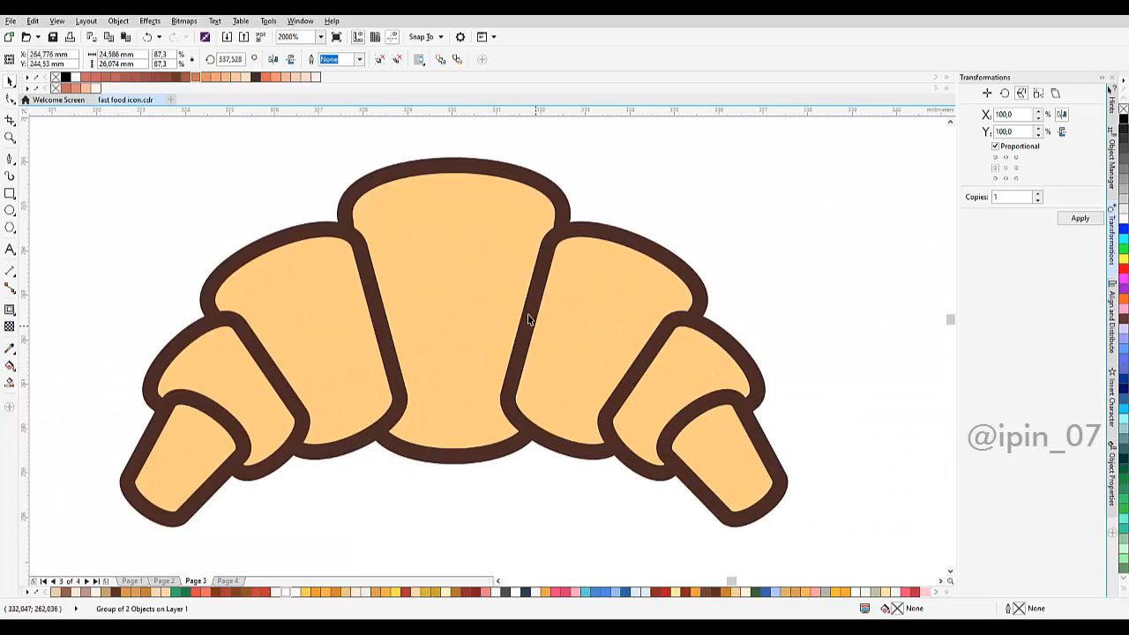
Bring the croissant's central segment to the front of the page.
{"action": "left_click", "coordinate": [508, 277]}
{"action": "left_click_drag", "start_coordinate": [459, 236], "coordinate": [465, 259]}
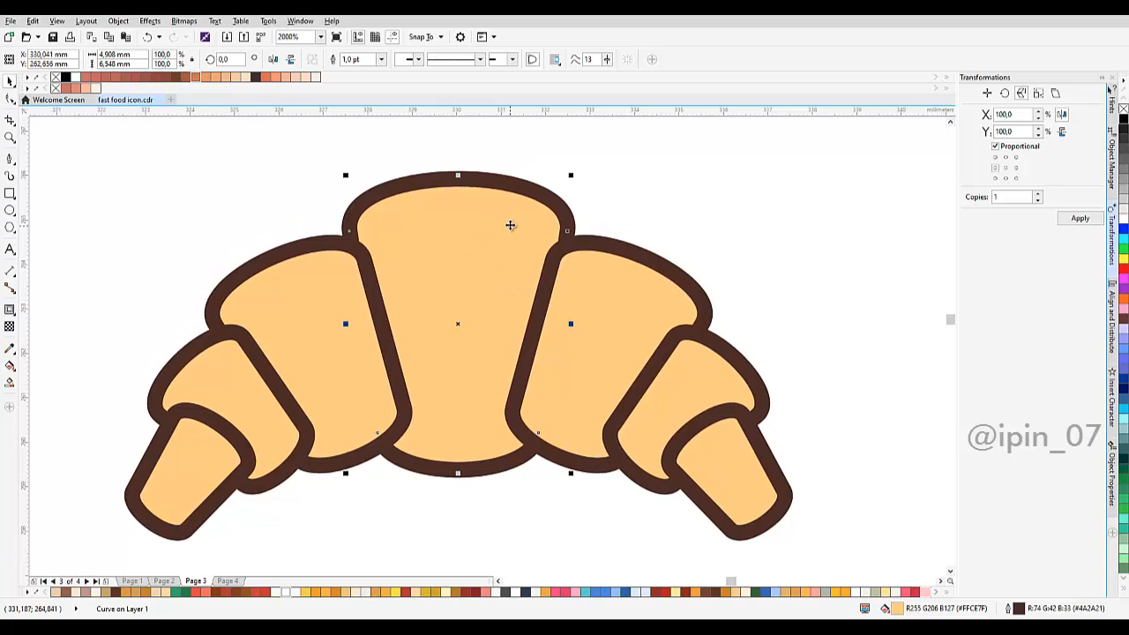
{"action": "right_click", "coordinate": [469, 236]}
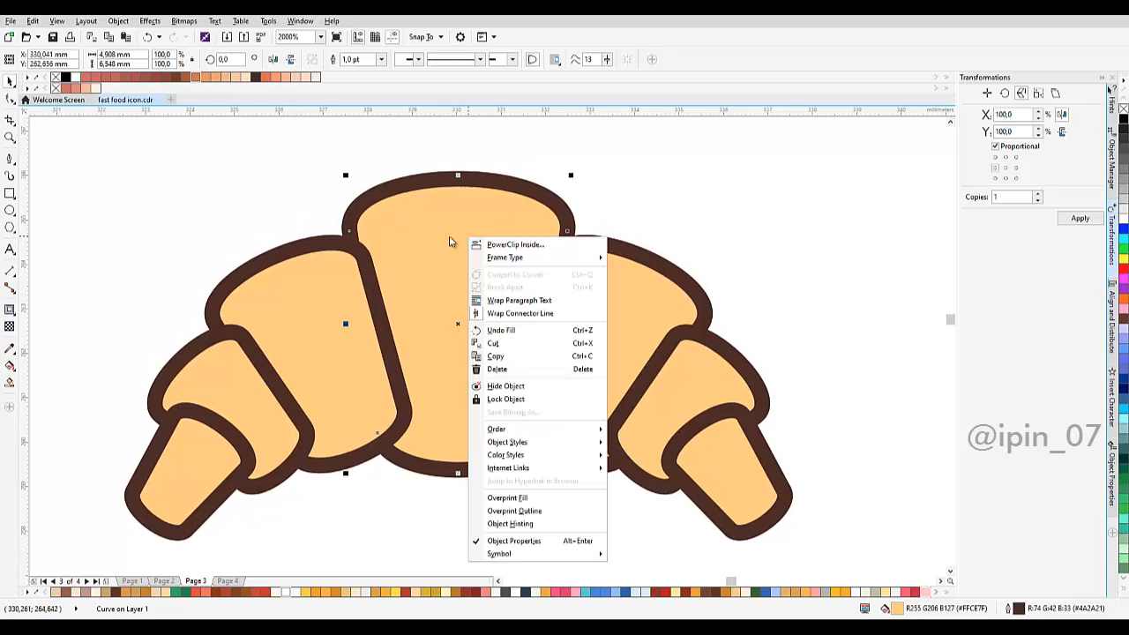
{"action": "mouse_move", "coordinate": [575, 432]}
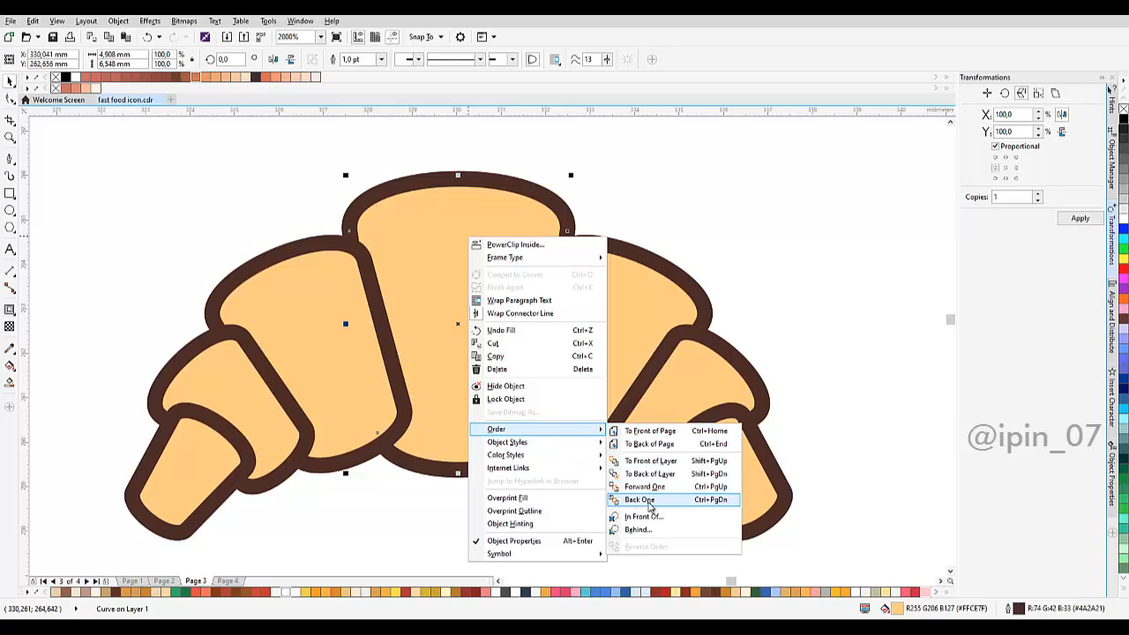
{"action": "left_click", "coordinate": [679, 435]}
{"action": "key", "text": "Escape"}
{"action": "key", "text": "Escape"}
{"action": "scroll", "coordinate": [600, 320], "scroll_direction": "down", "scroll_amount": 2}
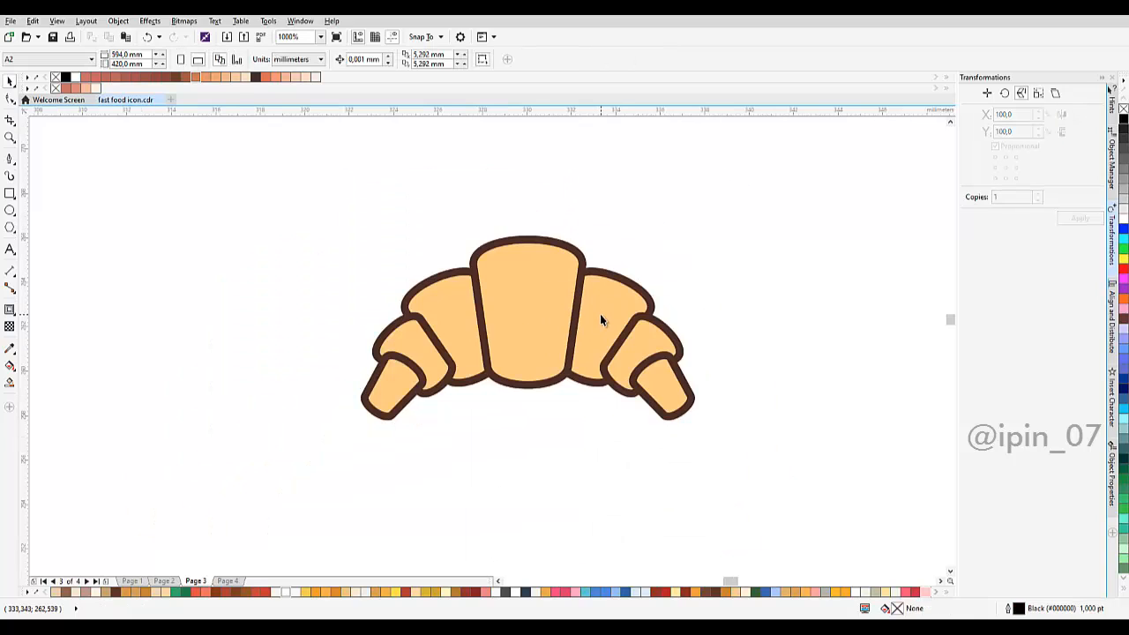
Widen the central segment symmetrically to about 111.4% of its width, keeping its height.
{"action": "scroll", "coordinate": [592, 300], "scroll_direction": "down", "scroll_amount": 1}
{"action": "scroll", "coordinate": [595, 302], "scroll_direction": "up", "scroll_amount": 2}
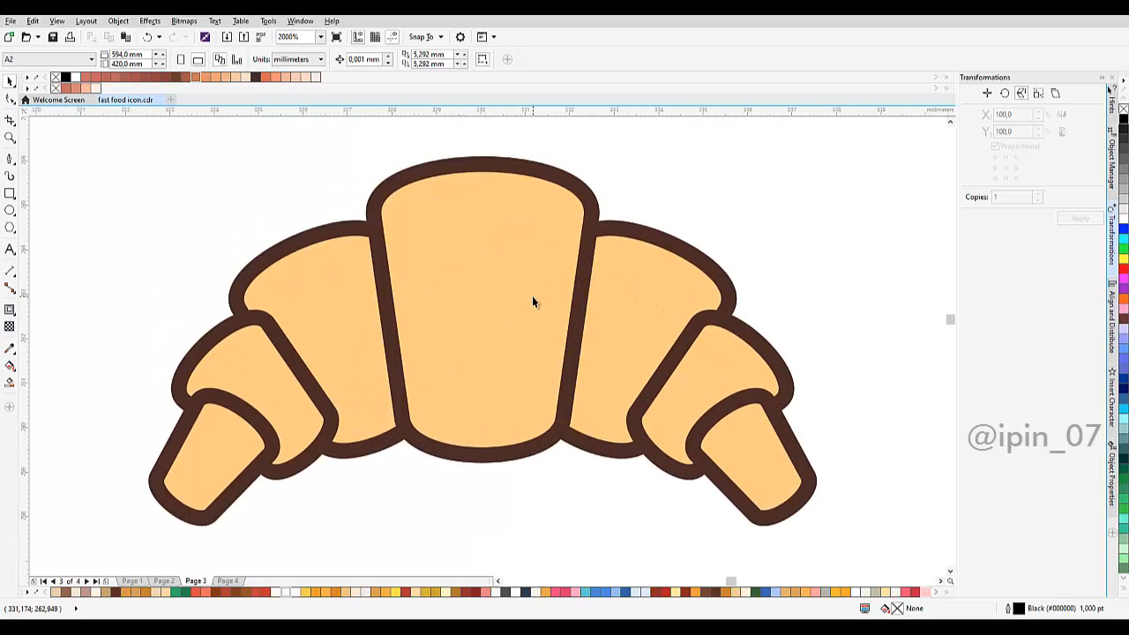
{"action": "left_click", "coordinate": [590, 310]}
{"action": "left_click_drag", "start_coordinate": [602, 310], "coordinate": [609, 310]}
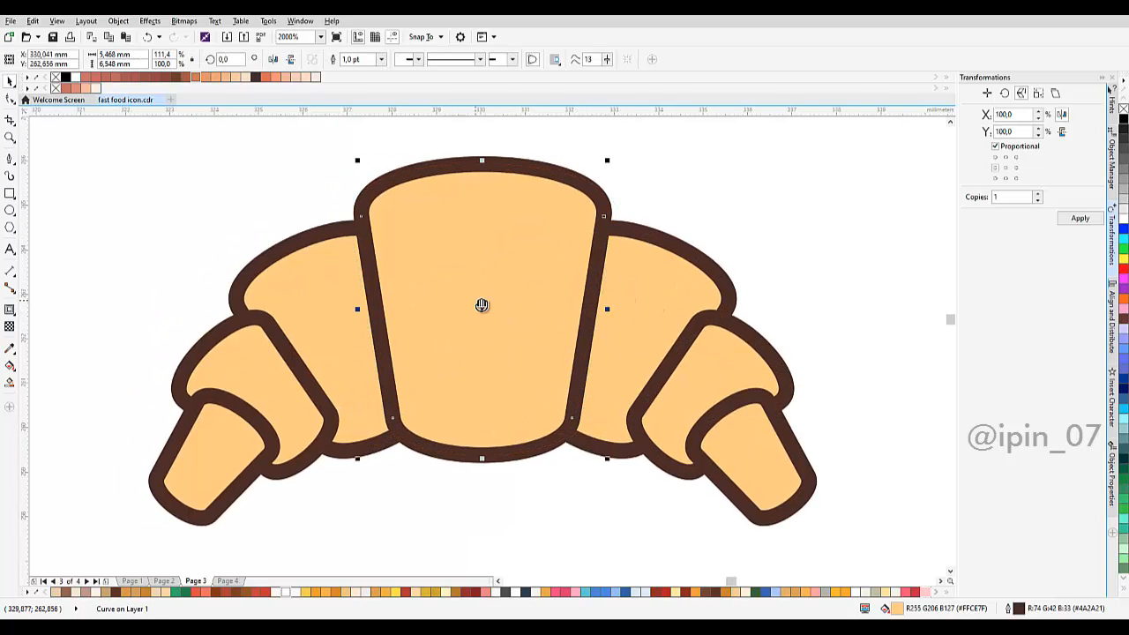
Select the two outermost segments on each side and send them to the back of the page.
{"action": "scroll", "coordinate": [483, 305], "scroll_direction": "down", "scroll_amount": 1}
{"action": "scroll", "coordinate": [483, 300], "scroll_direction": "up", "scroll_amount": 1}
{"action": "scroll", "coordinate": [388, 304], "scroll_direction": "down", "scroll_amount": 1}
{"action": "scroll", "coordinate": [397, 318], "scroll_direction": "up", "scroll_amount": 1}
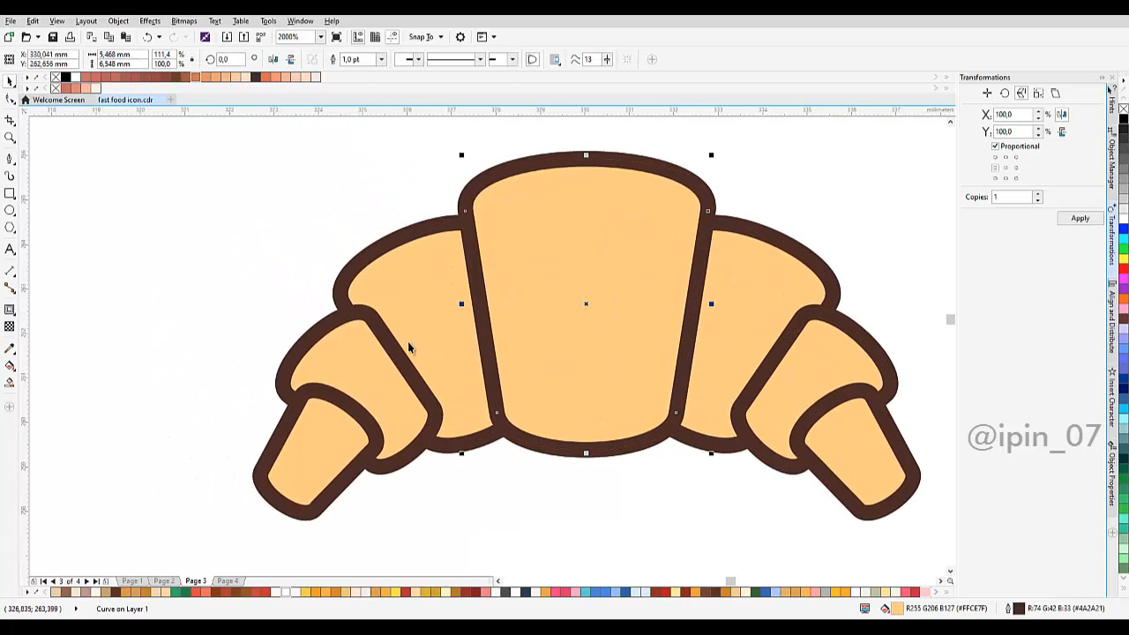
{"action": "left_click", "coordinate": [358, 375]}
{"action": "left_click", "coordinate": [310, 462], "text": "shift"}
{"action": "left_click_drag", "start_coordinate": [572, 390], "coordinate": [520, 376]}
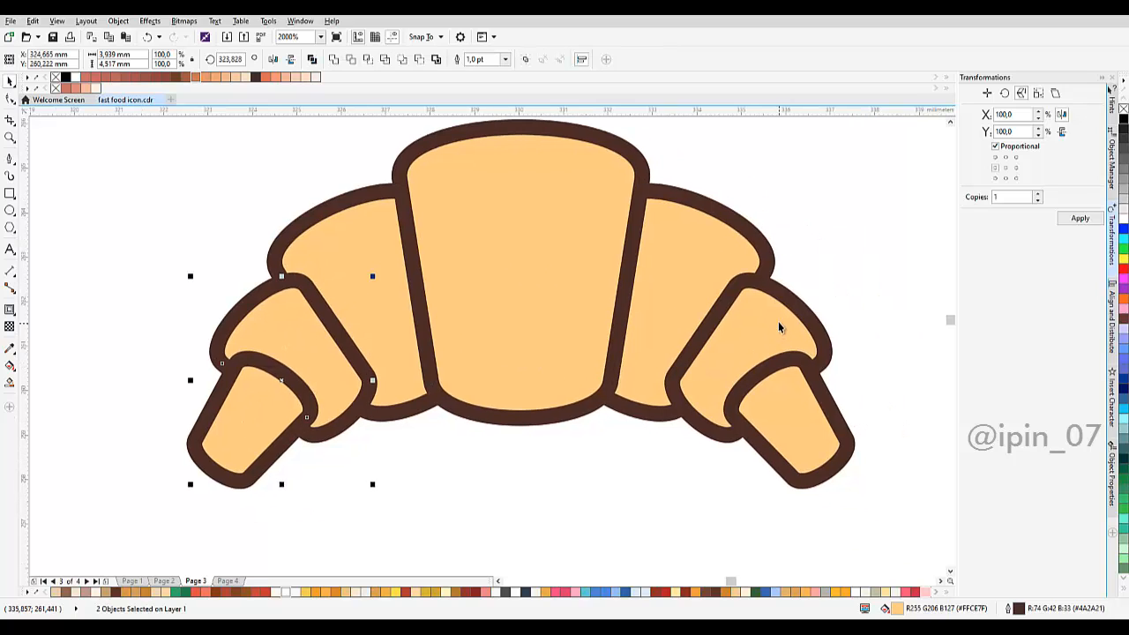
{"action": "right_click", "coordinate": [811, 400]}
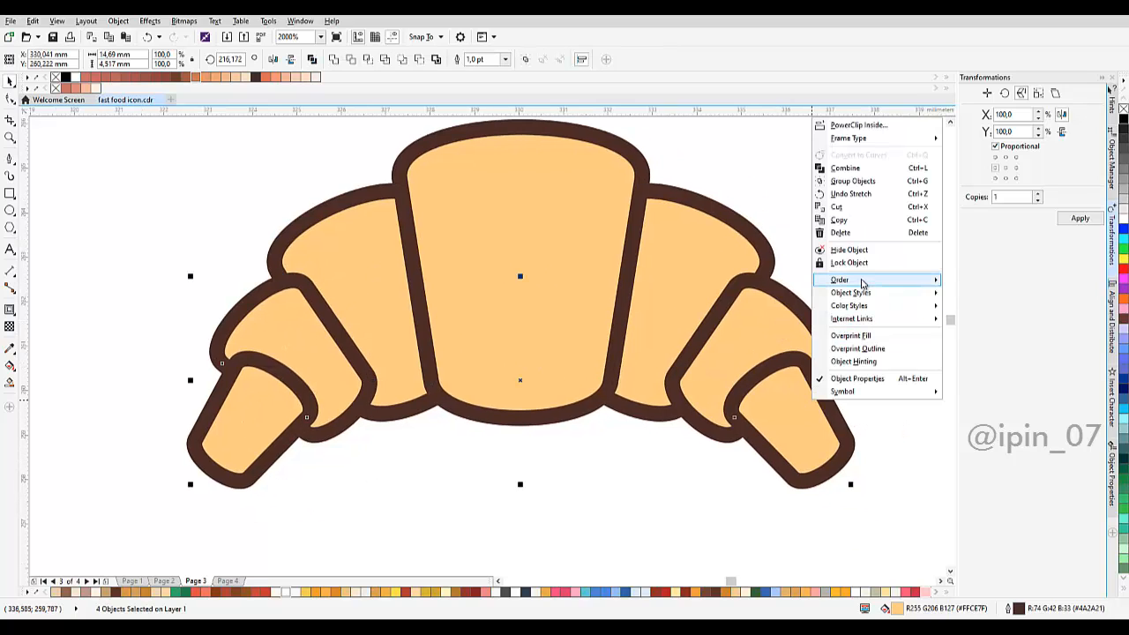
{"action": "mouse_move", "coordinate": [906, 288]}
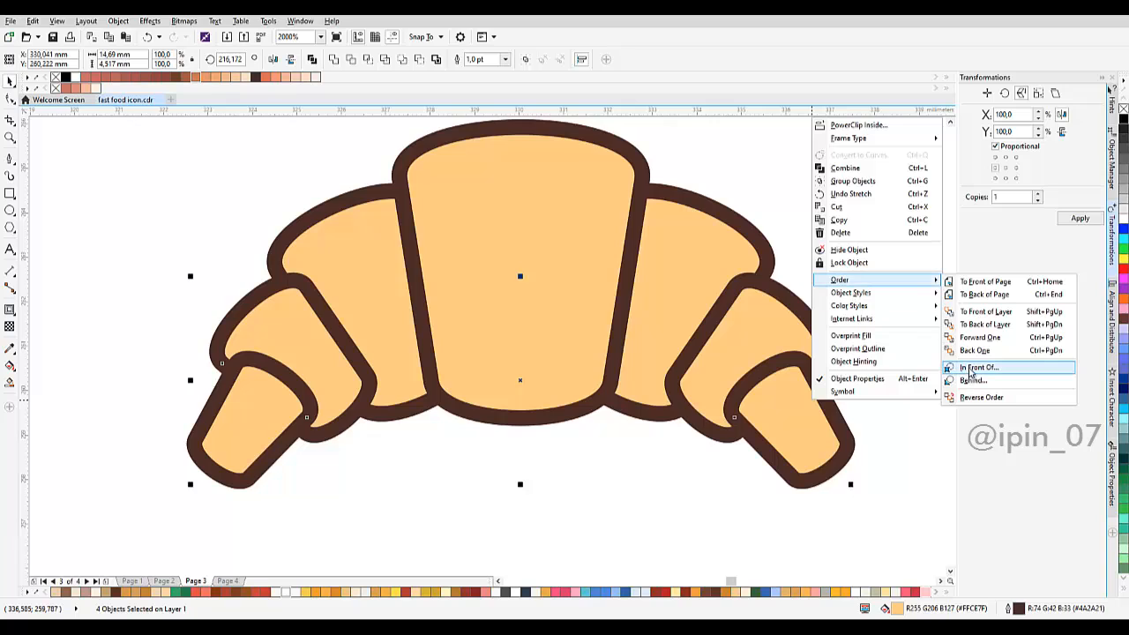
{"action": "left_click", "coordinate": [976, 295]}
{"action": "left_click", "coordinate": [826, 267]}
Select both small end segments and bring them to the front of the page.
{"action": "left_click", "coordinate": [796, 417]}
{"action": "left_click", "coordinate": [237, 443], "text": "shift"}
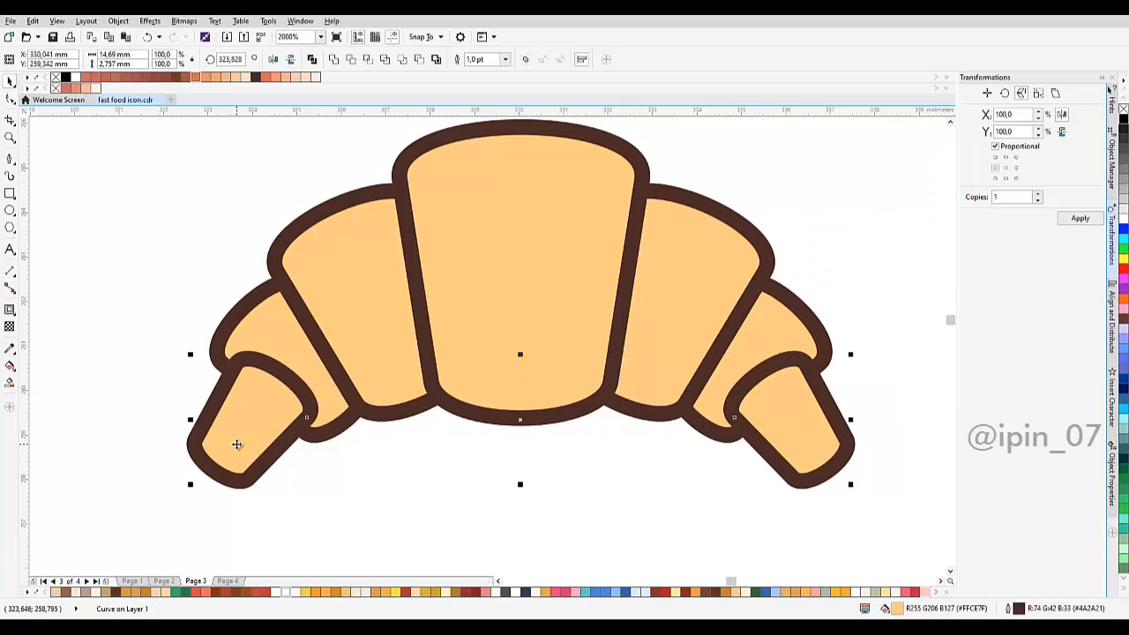
{"action": "right_click", "coordinate": [246, 442]}
{"action": "mouse_move", "coordinate": [353, 316]}
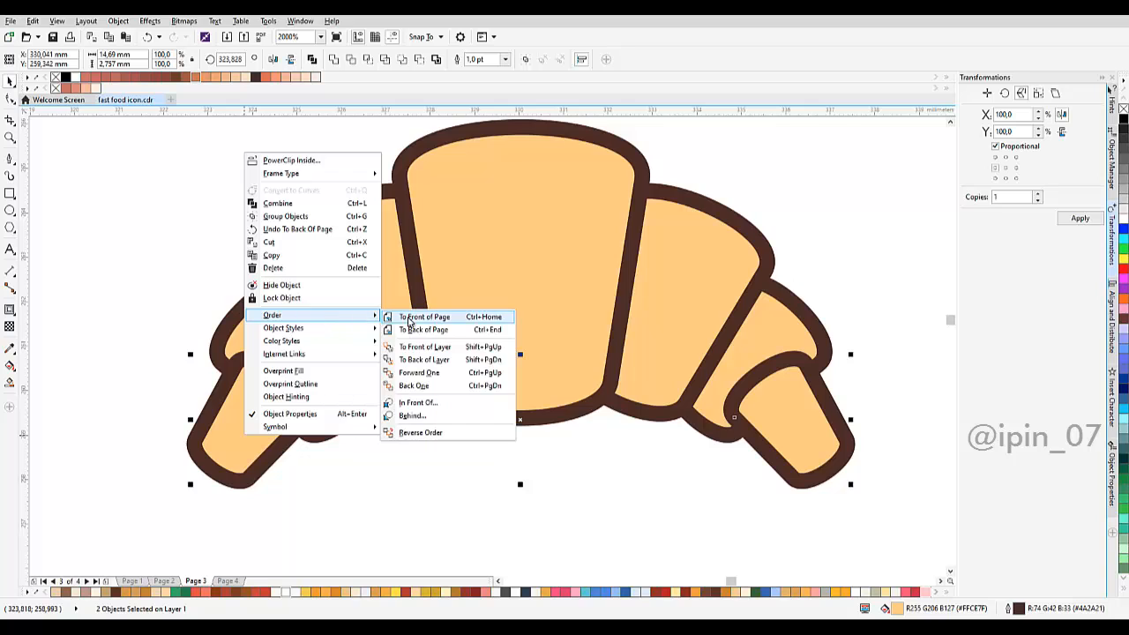
{"action": "left_click", "coordinate": [411, 315]}
Send the two small end segments to the back of the page, behind their neighbours.
{"action": "scroll", "coordinate": [618, 388], "scroll_direction": "down", "scroll_amount": 2}
{"action": "scroll", "coordinate": [622, 385], "scroll_direction": "up", "scroll_amount": 2}
{"action": "right_click", "coordinate": [727, 418]}
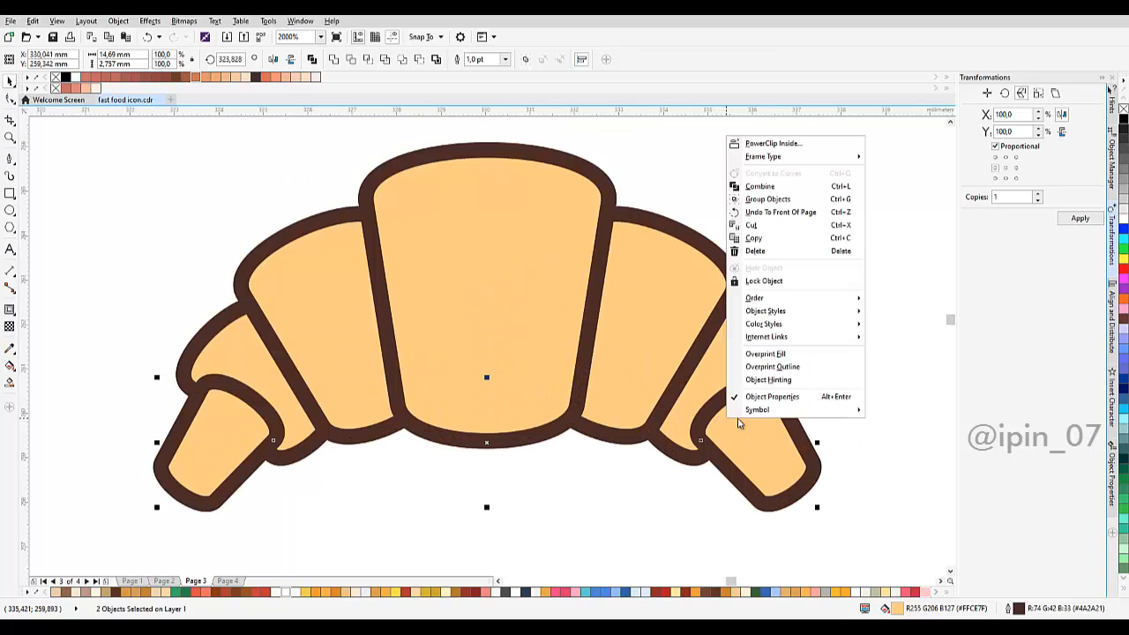
{"action": "mouse_move", "coordinate": [792, 300]}
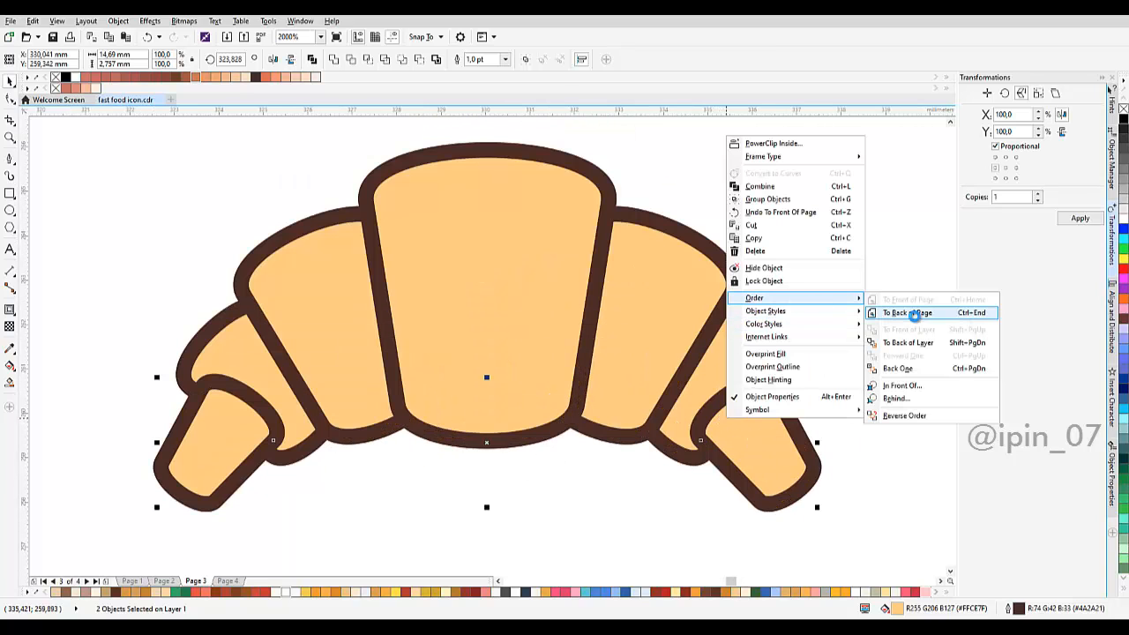
{"action": "left_click", "coordinate": [914, 314]}
{"action": "scroll", "coordinate": [548, 423], "scroll_direction": "down", "scroll_amount": 6}
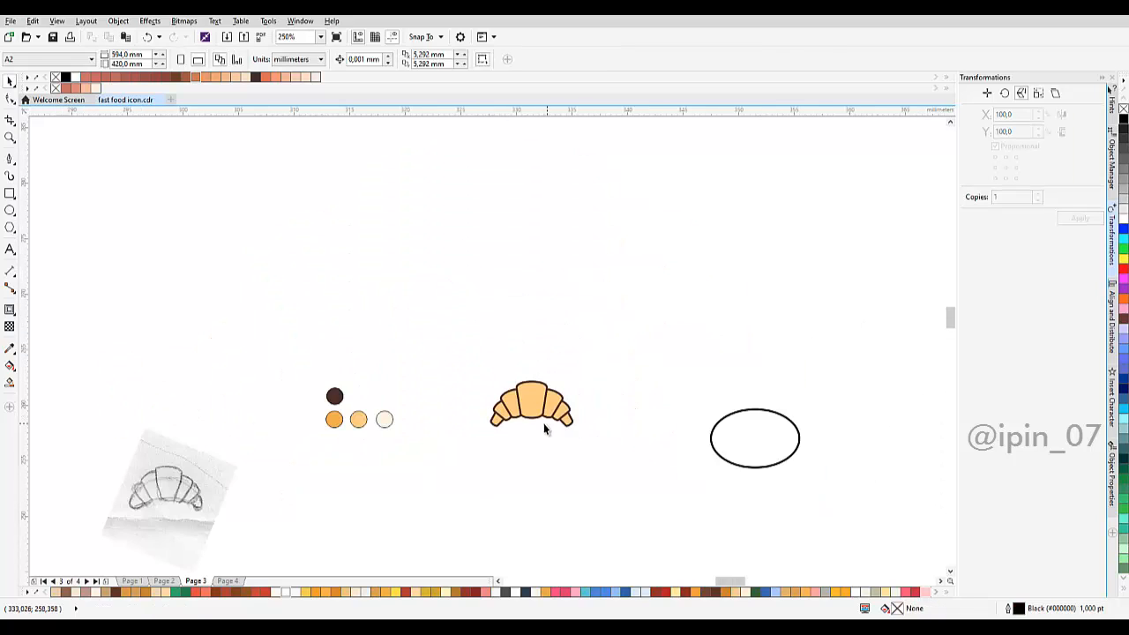
Select all of the croissant's segments and convert their outlines to objects.
{"action": "scroll", "coordinate": [544, 429], "scroll_direction": "up", "scroll_amount": 4}
{"action": "left_click_drag", "start_coordinate": [715, 460], "coordinate": [144, 187]}
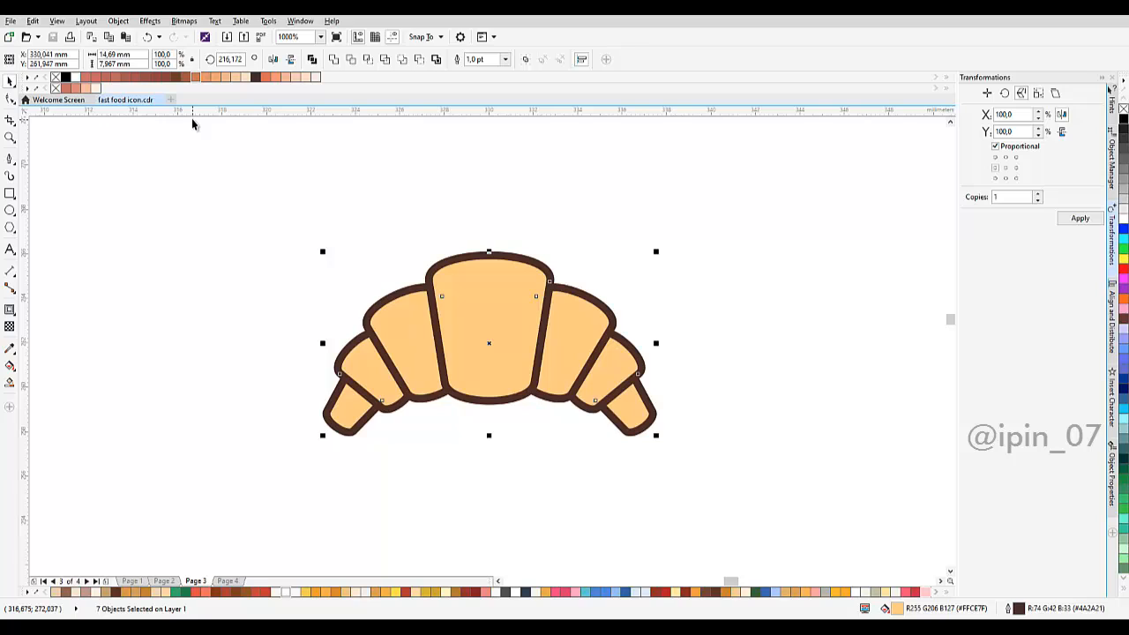
{"action": "left_click", "coordinate": [87, 21]}
{"action": "mouse_move", "coordinate": [118, 21]}
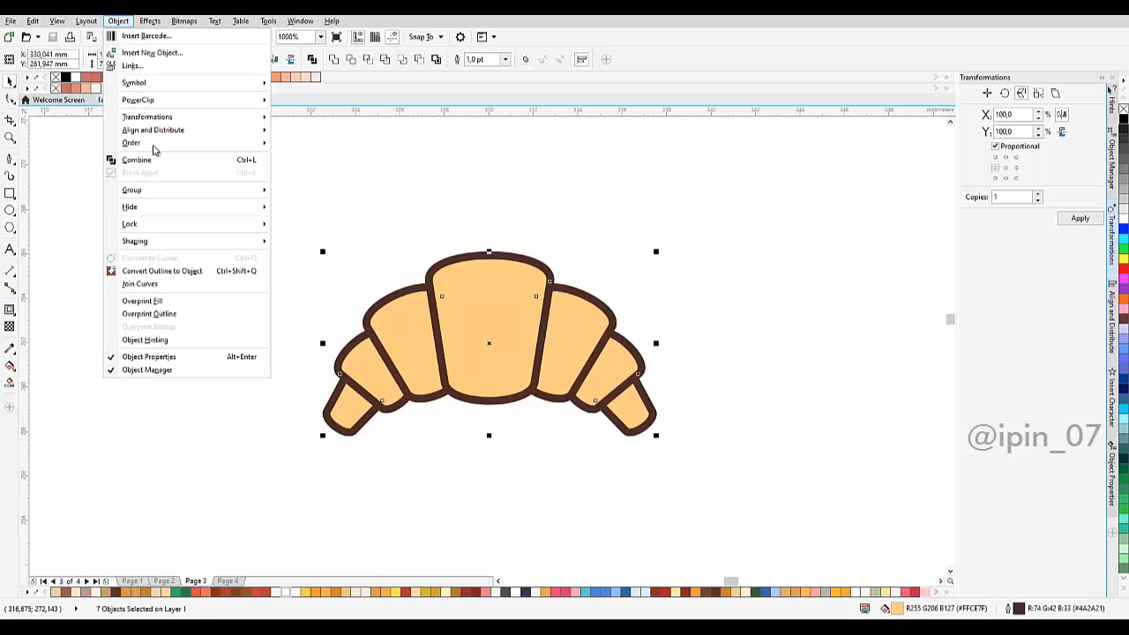
{"action": "left_click", "coordinate": [189, 276]}
{"action": "left_click", "coordinate": [595, 262]}
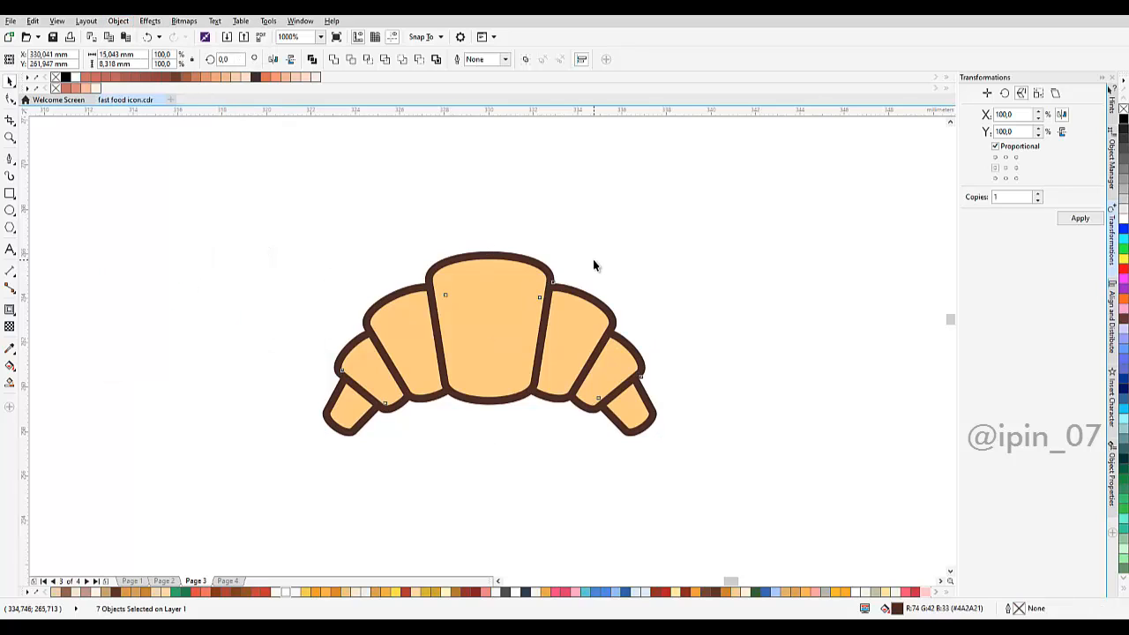
Draw a closed Pen curve about 8.5 by 9.2 mm that covers the middle croissant segment's right edge and lower part.
{"action": "scroll", "coordinate": [493, 331], "scroll_direction": "up", "scroll_amount": 2}
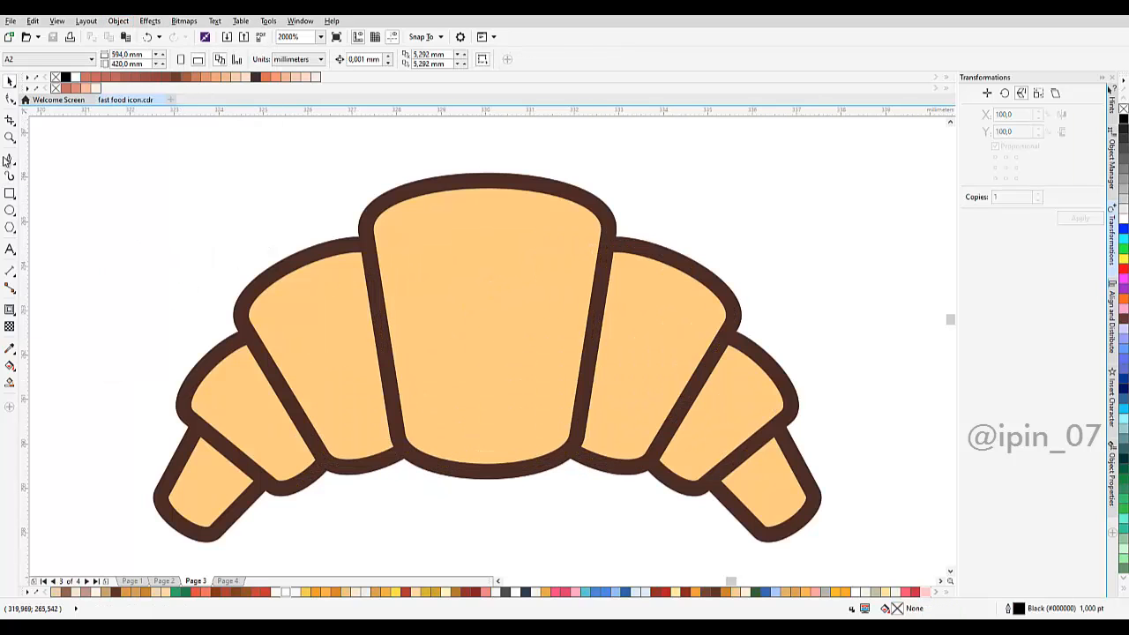
{"action": "left_click", "coordinate": [8, 160]}
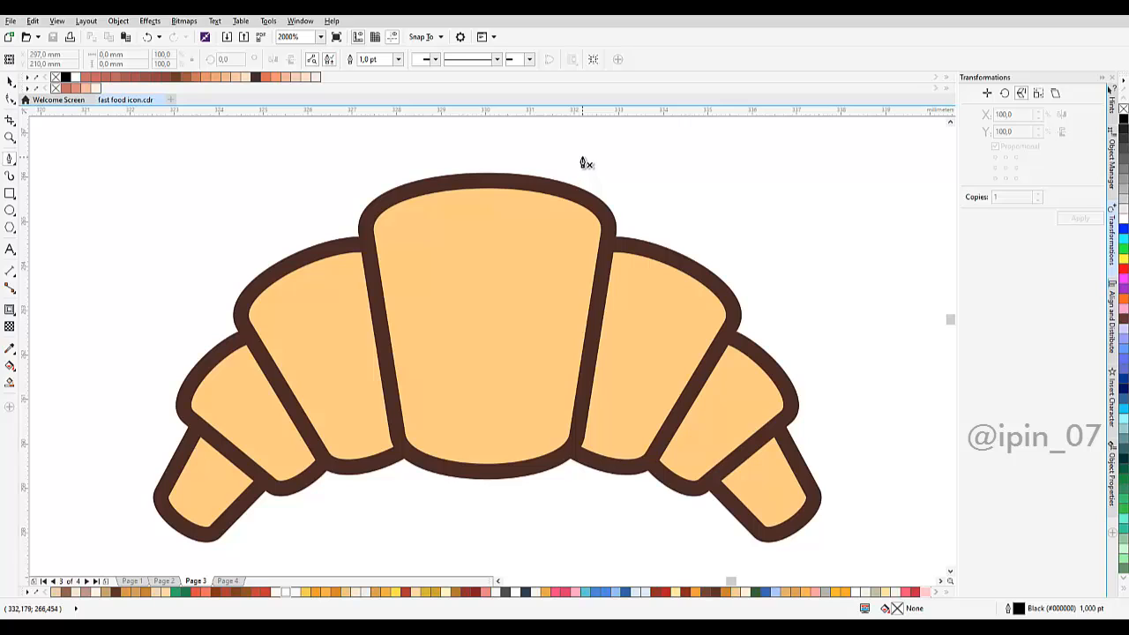
{"action": "scroll", "coordinate": [554, 353], "scroll_direction": "up", "scroll_amount": 2}
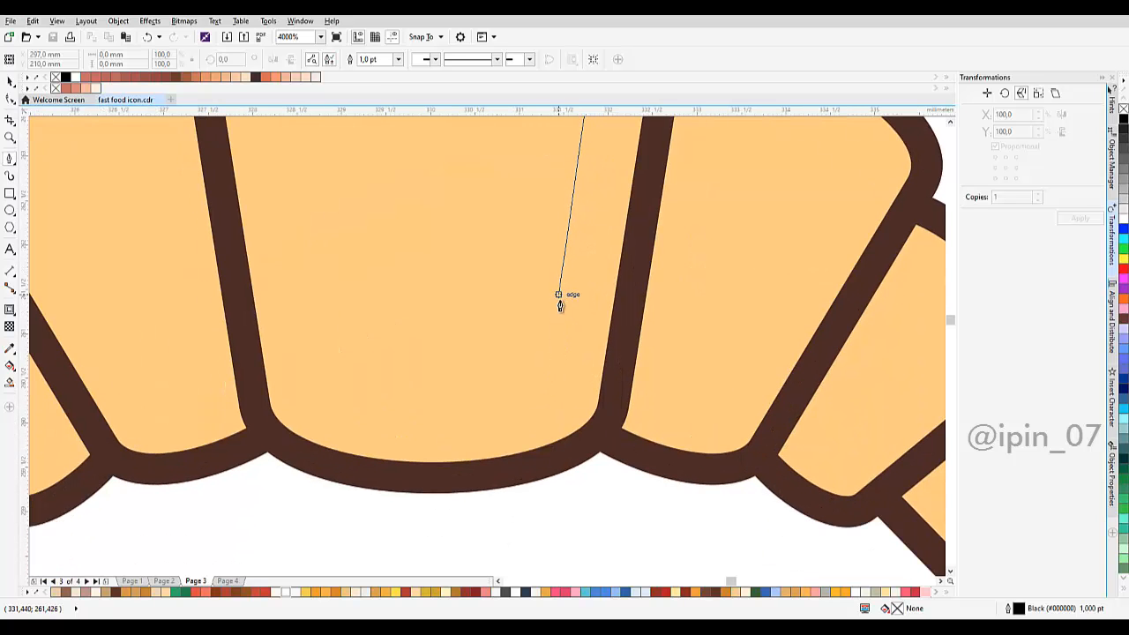
{"action": "scroll", "coordinate": [390, 327], "scroll_direction": "down", "scroll_amount": 2}
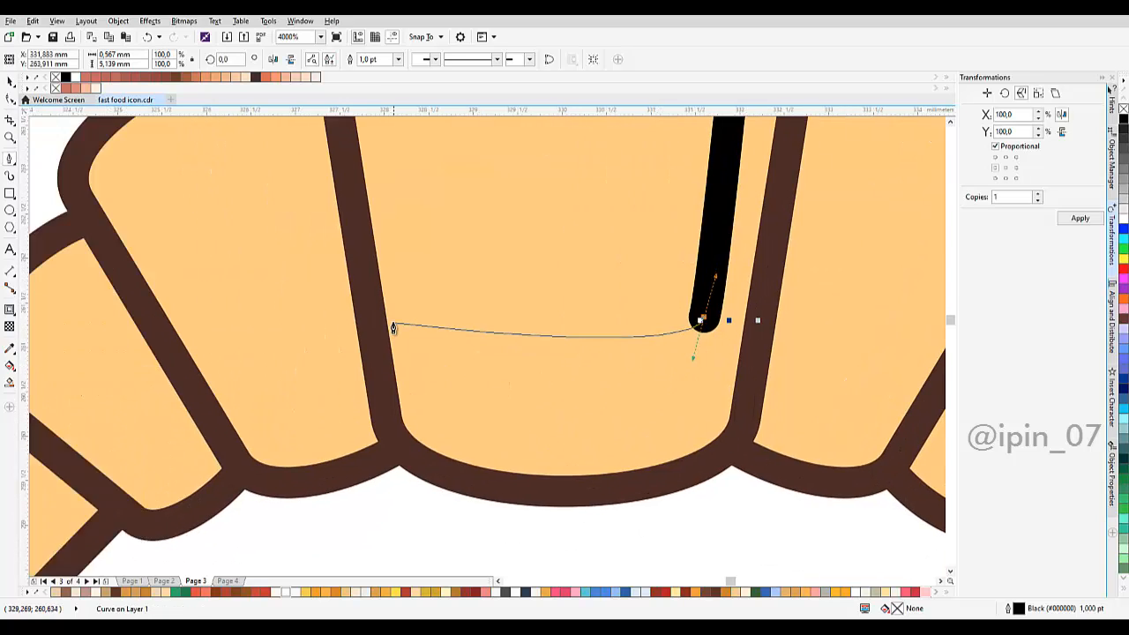
{"action": "left_click_drag", "start_coordinate": [374, 326], "coordinate": [335, 268]}
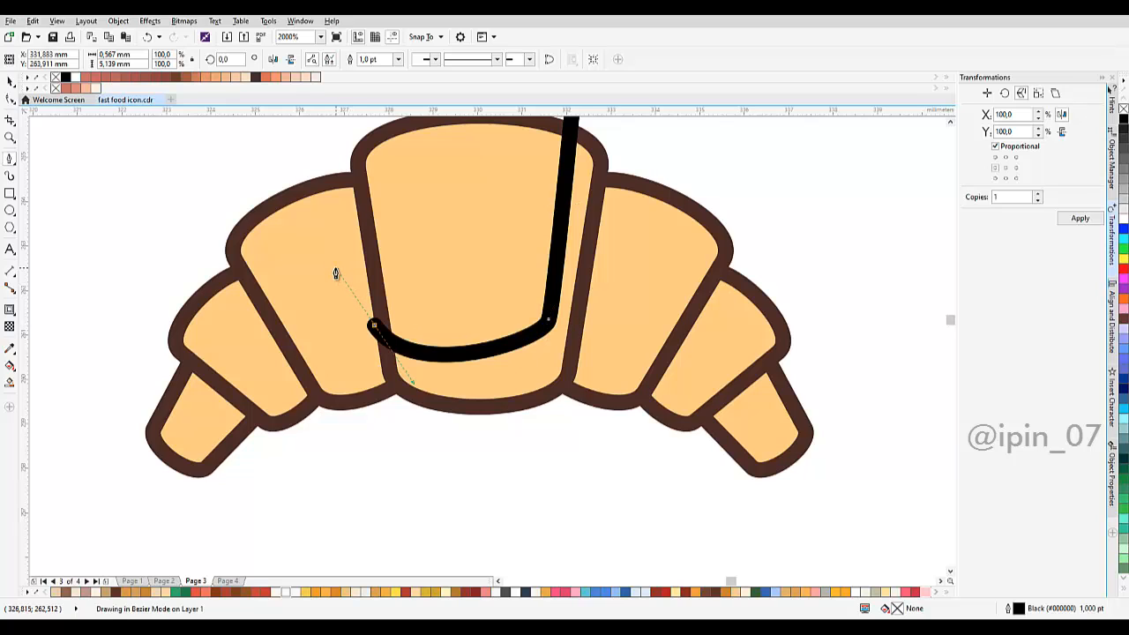
{"action": "left_click_drag", "start_coordinate": [406, 485], "coordinate": [580, 519]}
{"action": "left_click_drag", "start_coordinate": [673, 304], "coordinate": [629, 419]}
{"action": "left_click_drag", "start_coordinate": [640, 332], "coordinate": [633, 260]}
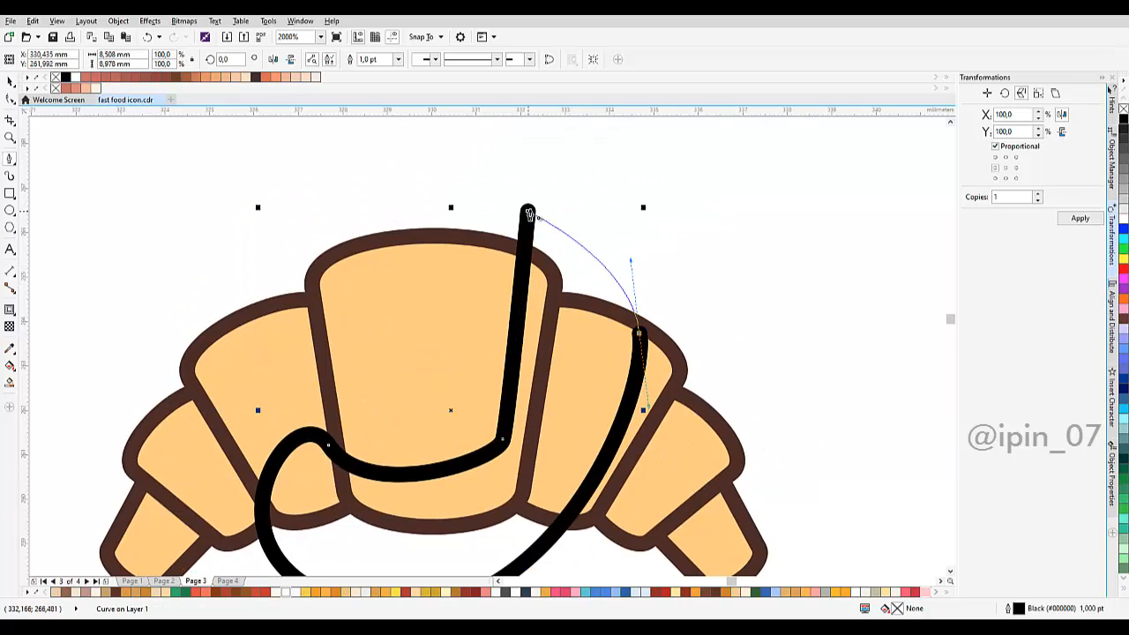
{"action": "left_click_drag", "start_coordinate": [528, 212], "coordinate": [490, 232]}
Intersect the drawn curve with the middle segment's fill and delete the black curve.
{"action": "key", "text": "space"}
{"action": "left_click", "coordinate": [443, 300], "text": "shift"}
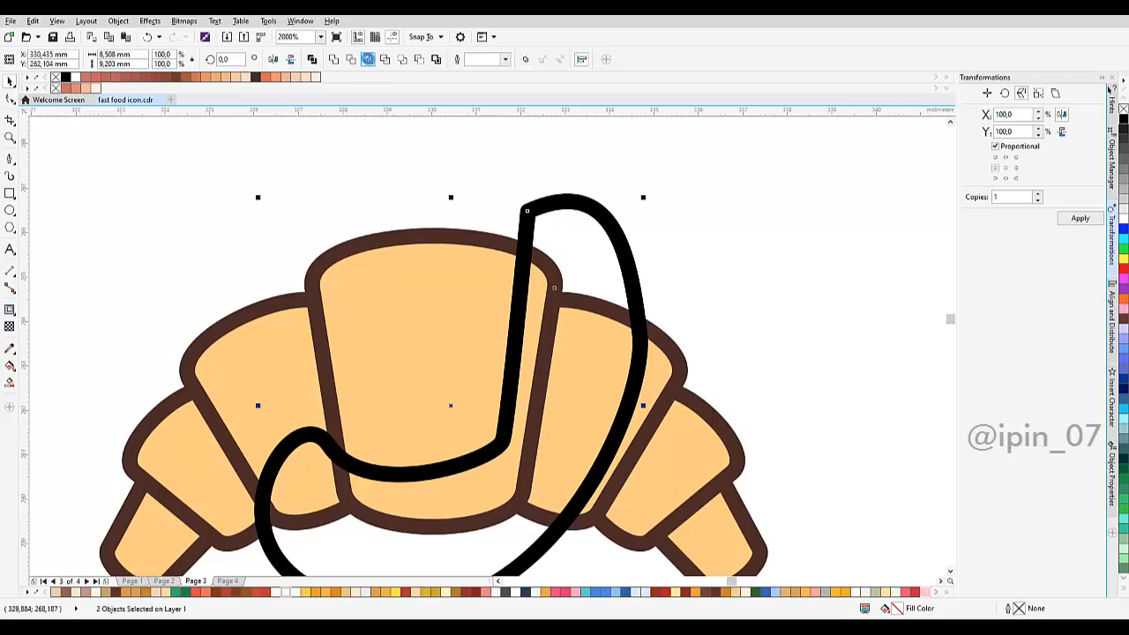
{"action": "left_click", "coordinate": [368, 59]}
{"action": "left_click", "coordinate": [609, 270]}
{"action": "left_click_drag", "start_coordinate": [588, 227], "coordinate": [539, 198]}
{"action": "key", "text": "Delete"}
{"action": "scroll", "coordinate": [609, 271], "scroll_direction": "up", "scroll_amount": 1}
{"action": "key", "text": "space"}
{"action": "left_click", "coordinate": [514, 167]}
{"action": "left_click_drag", "start_coordinate": [484, 357], "coordinate": [481, 207]}
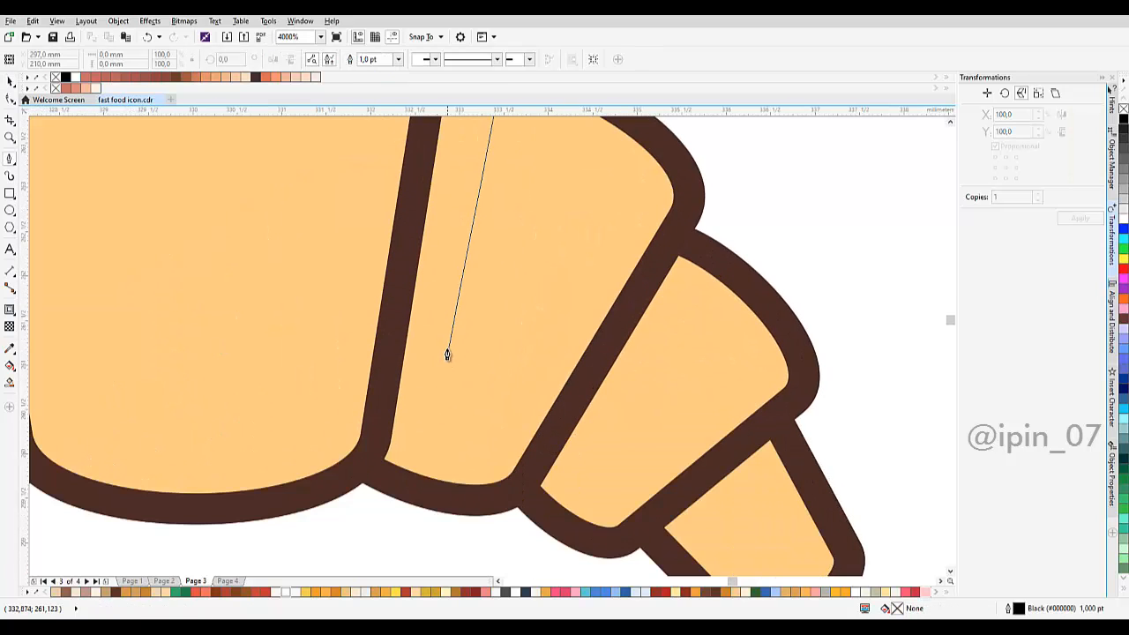
{"action": "key", "text": "space"}
Fill the middle segment's intersected shadow piece with the darker orange sampled from the orange swatch circle.
{"action": "left_click", "coordinate": [435, 353]}
{"action": "scroll", "coordinate": [436, 357], "scroll_direction": "down", "scroll_amount": 4}
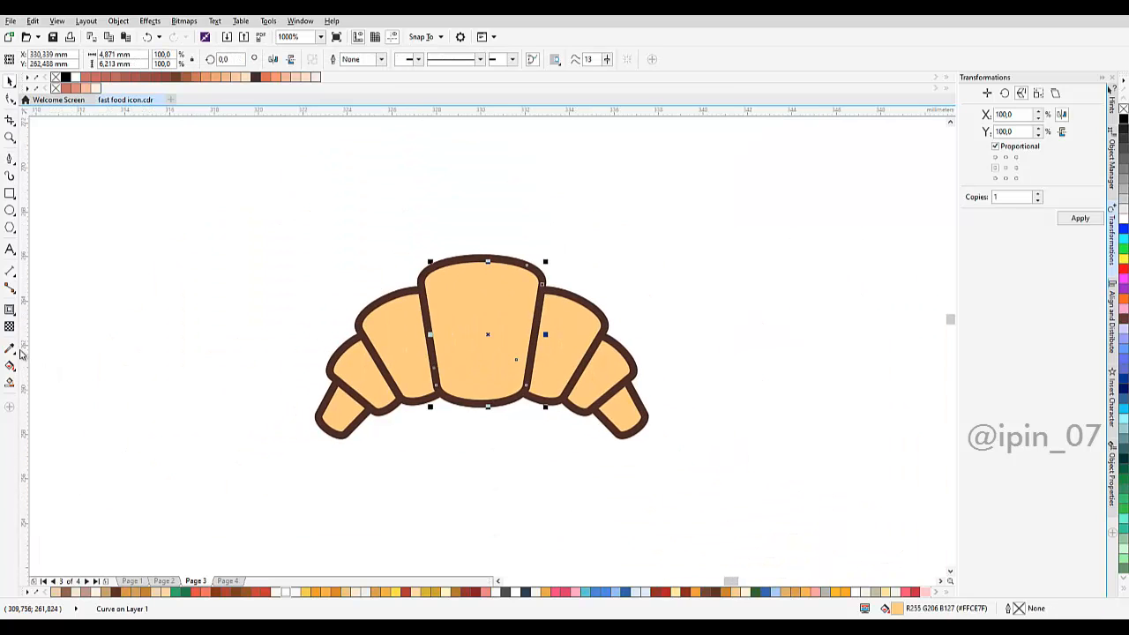
{"action": "left_click", "coordinate": [10, 350]}
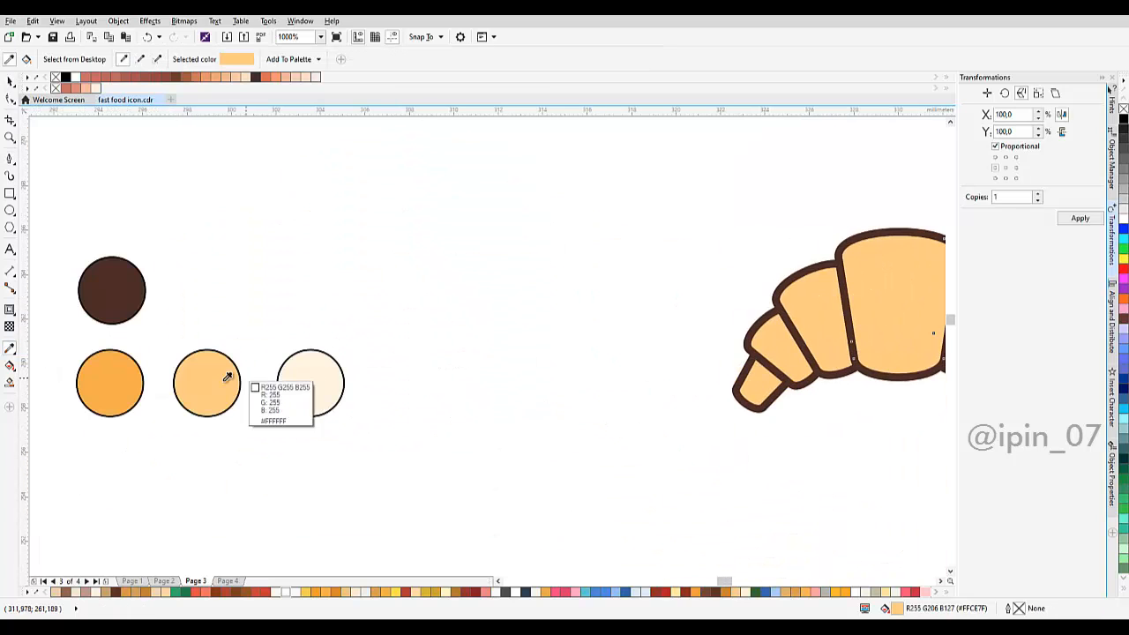
{"action": "left_click", "coordinate": [118, 380]}
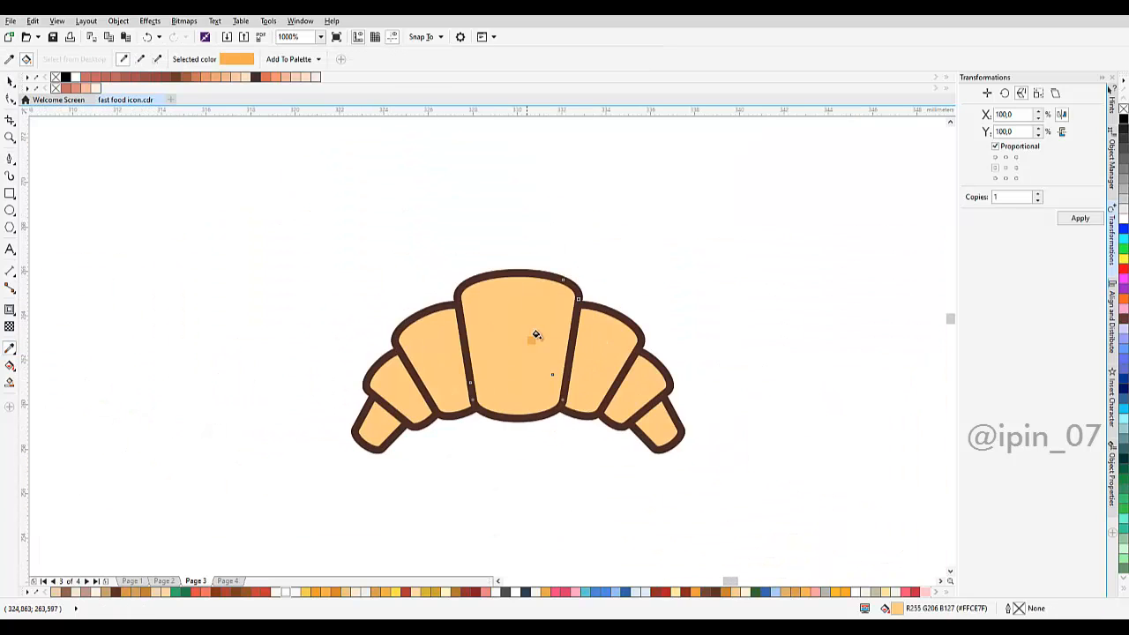
{"action": "scroll", "coordinate": [537, 335], "scroll_direction": "up", "scroll_amount": 2}
{"action": "scroll", "coordinate": [577, 338], "scroll_direction": "down", "scroll_amount": 2}
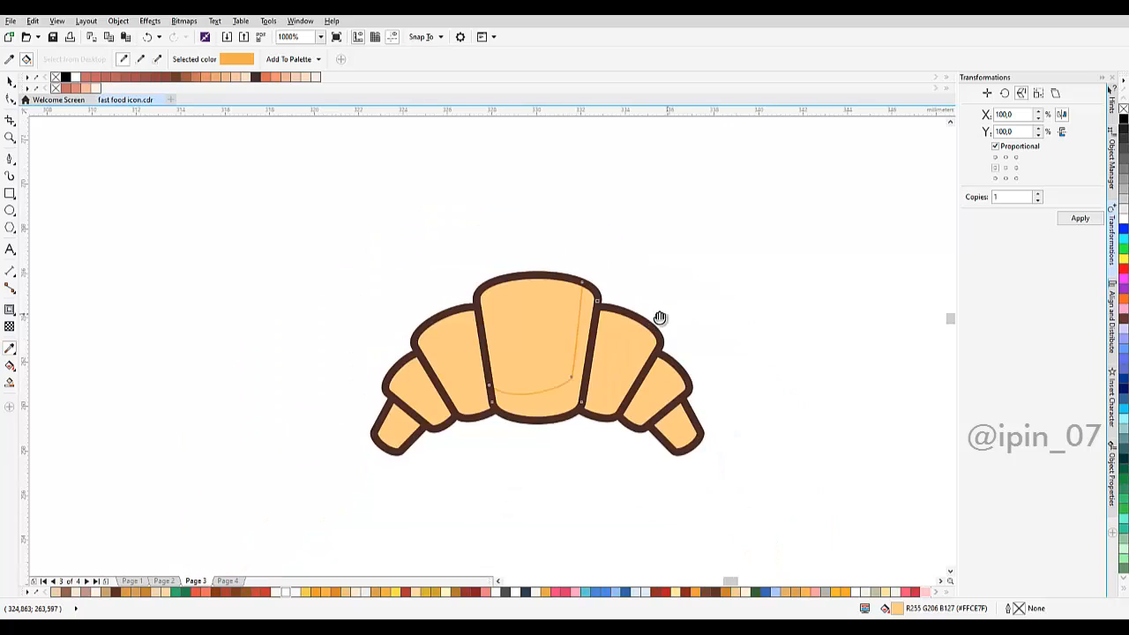
{"action": "scroll", "coordinate": [541, 360], "scroll_direction": "up", "scroll_amount": 2}
{"action": "left_click", "coordinate": [529, 349]}
{"action": "scroll", "coordinate": [529, 348], "scroll_direction": "down", "scroll_amount": 2}
{"action": "key", "text": "space"}
Draw a closed Pen curve about 7.4 by 6.4 mm covering the inner edge and bottom of the segment right of the middle.
{"action": "scroll", "coordinate": [508, 366], "scroll_direction": "up", "scroll_amount": 2}
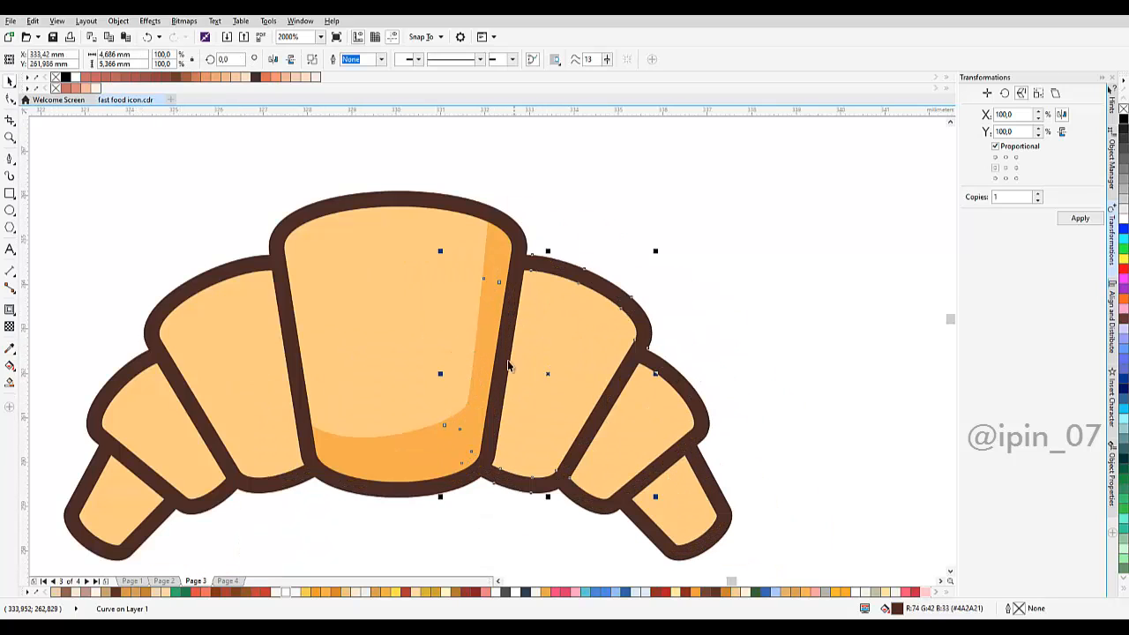
{"action": "left_click", "coordinate": [578, 250]}
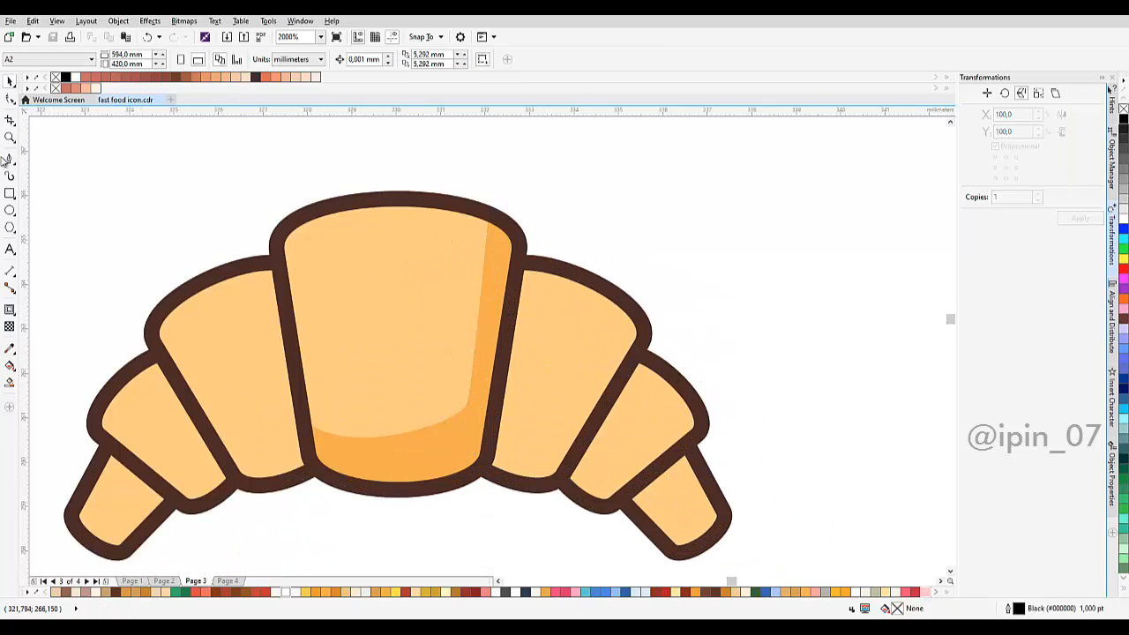
{"action": "left_click", "coordinate": [12, 161]}
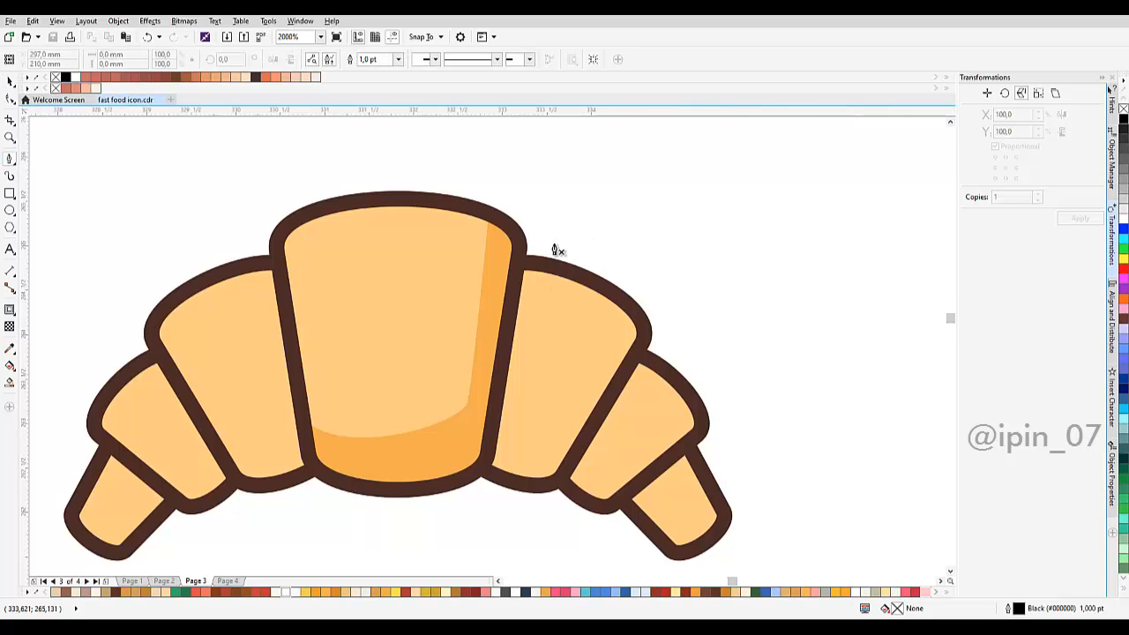
{"action": "scroll", "coordinate": [555, 249], "scroll_direction": "up", "scroll_amount": 1}
{"action": "left_click_drag", "start_coordinate": [549, 256], "coordinate": [563, 174]}
{"action": "left_click", "coordinate": [572, 147]}
{"action": "scroll", "coordinate": [521, 375], "scroll_direction": "down", "scroll_amount": 2}
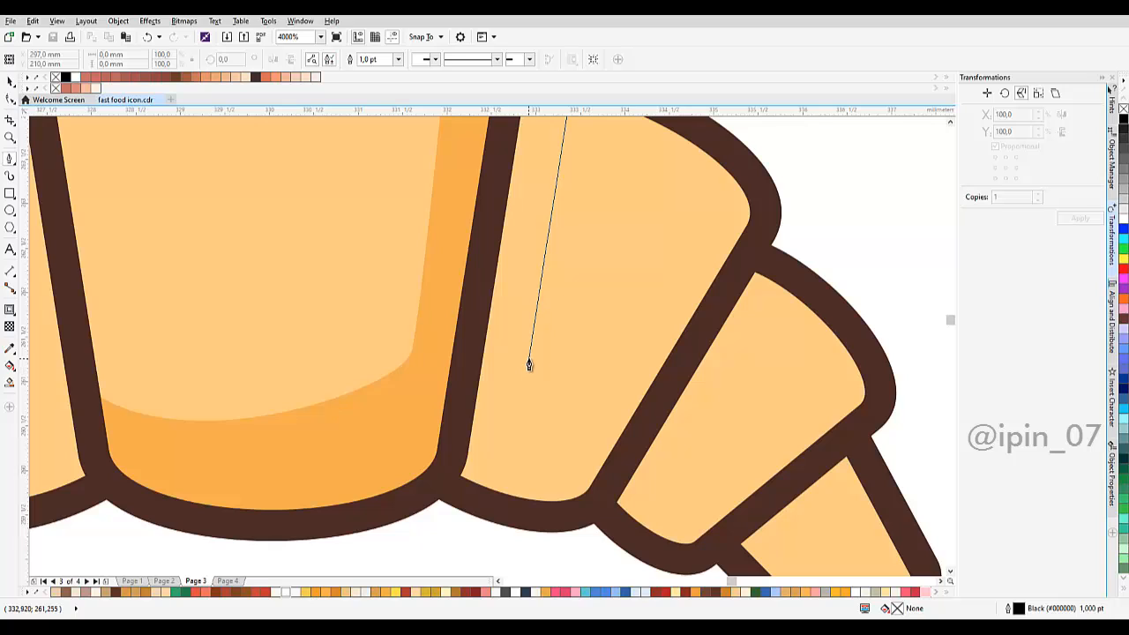
{"action": "left_click_drag", "start_coordinate": [525, 385], "coordinate": [523, 395]}
{"action": "left_click_drag", "start_coordinate": [667, 411], "coordinate": [731, 364]}
{"action": "scroll", "coordinate": [696, 413], "scroll_direction": "down", "scroll_amount": 1}
{"action": "left_click_drag", "start_coordinate": [610, 483], "coordinate": [535, 496]}
{"action": "left_click_drag", "start_coordinate": [409, 355], "coordinate": [441, 265]}
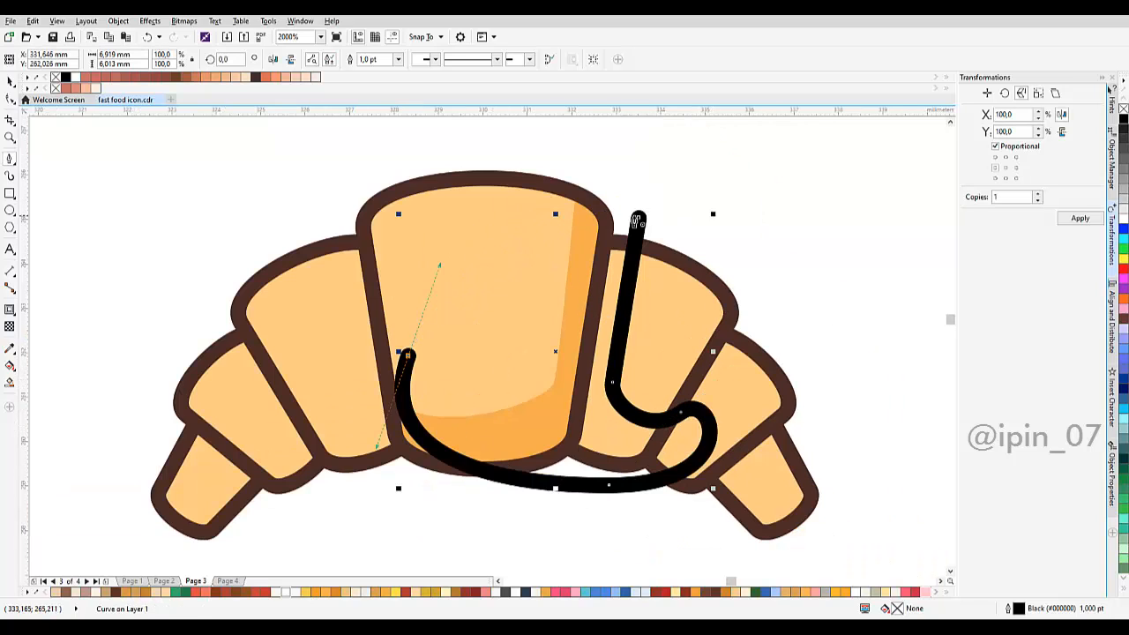
{"action": "left_click_drag", "start_coordinate": [639, 216], "coordinate": [663, 167]}
{"action": "left_click_drag", "start_coordinate": [742, 313], "coordinate": [596, 301]}
Intersect the curve with the fill of the segment right of the middle, delete the black curve and select the resulting piece.
{"action": "key", "text": "space"}
{"action": "left_click", "coordinate": [547, 284], "text": "shift"}
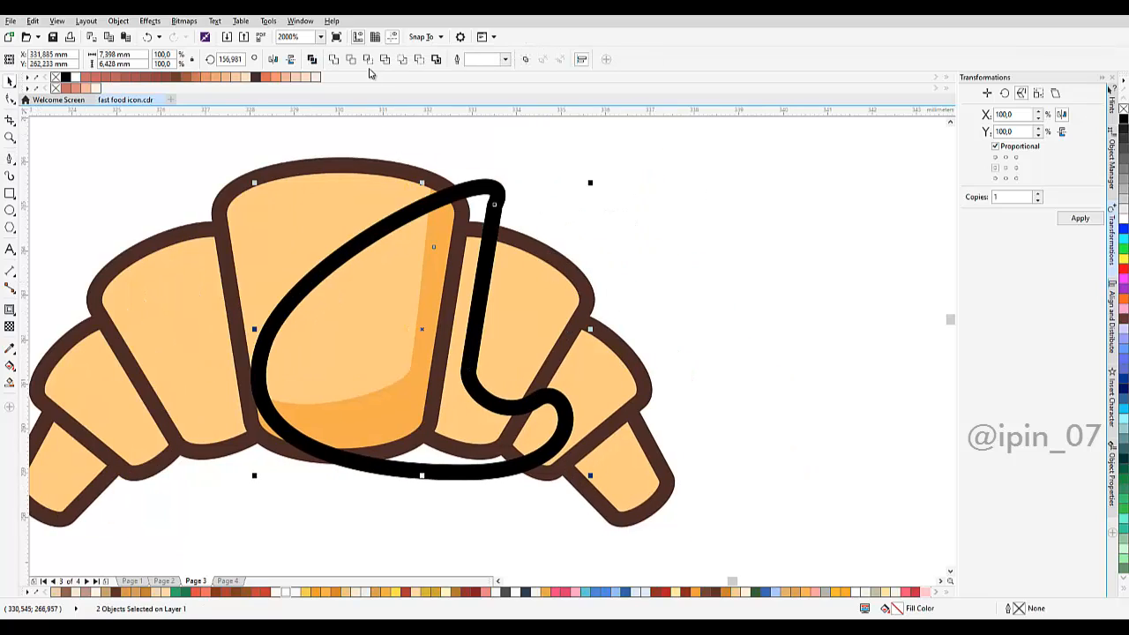
{"action": "left_click", "coordinate": [368, 59]}
{"action": "left_click", "coordinate": [490, 228]}
{"action": "key", "text": "Delete"}
{"action": "scroll", "coordinate": [565, 371], "scroll_direction": "up", "scroll_amount": 1}
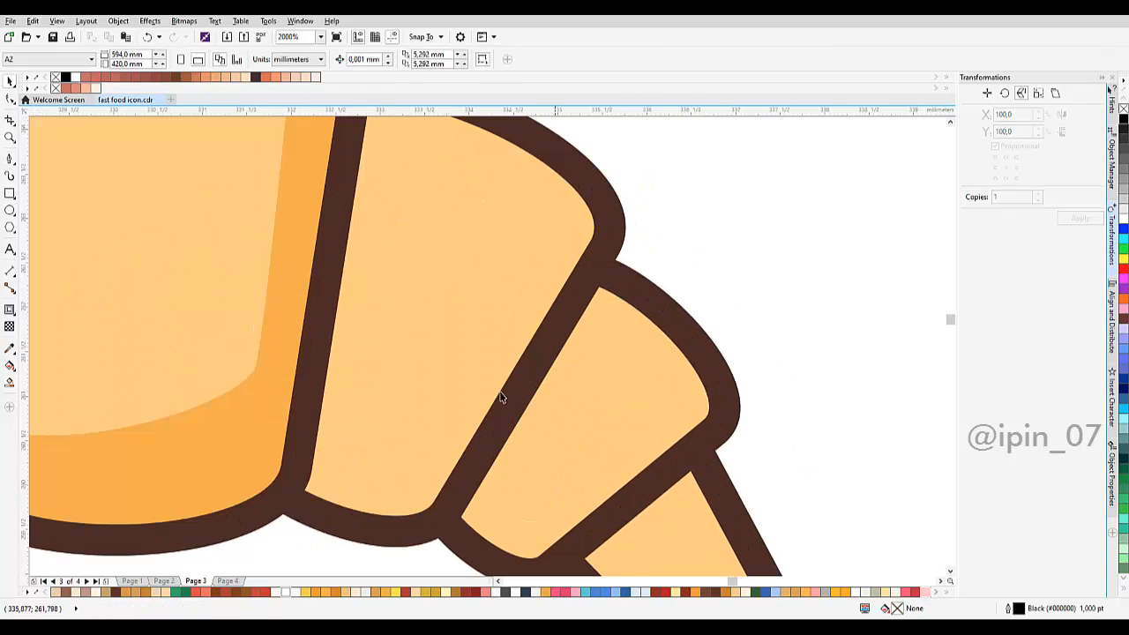
{"action": "left_click", "coordinate": [383, 441]}
{"action": "left_click_drag", "start_coordinate": [528, 390], "coordinate": [663, 373]}
{"action": "left_click_drag", "start_coordinate": [784, 296], "coordinate": [603, 279]}
{"action": "key", "text": "space"}
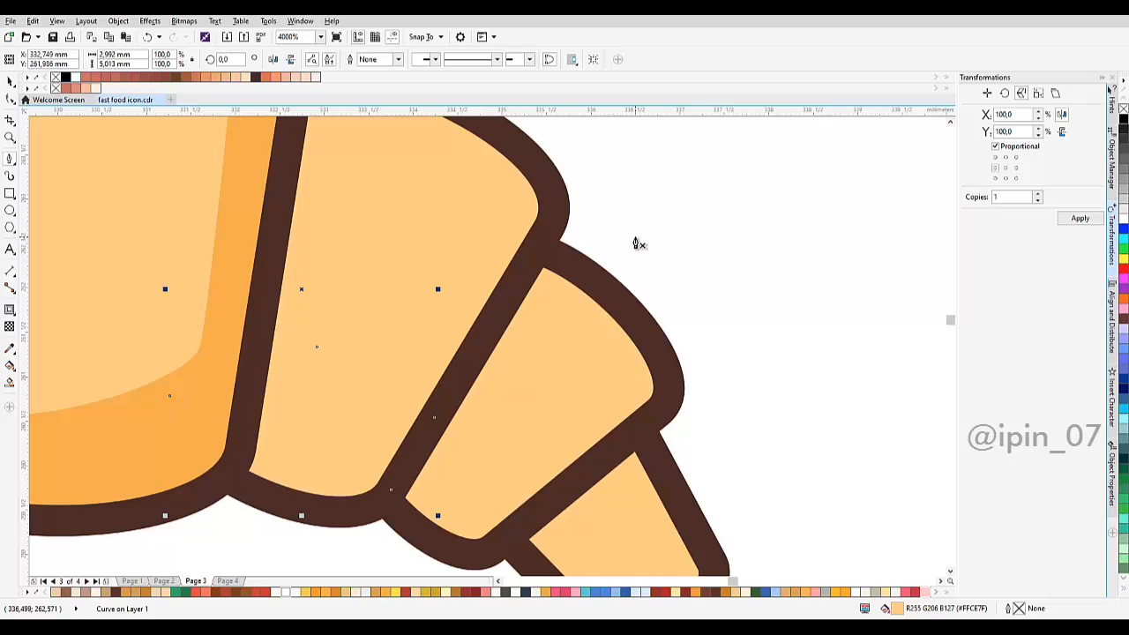
{"action": "left_click", "coordinate": [635, 238]}
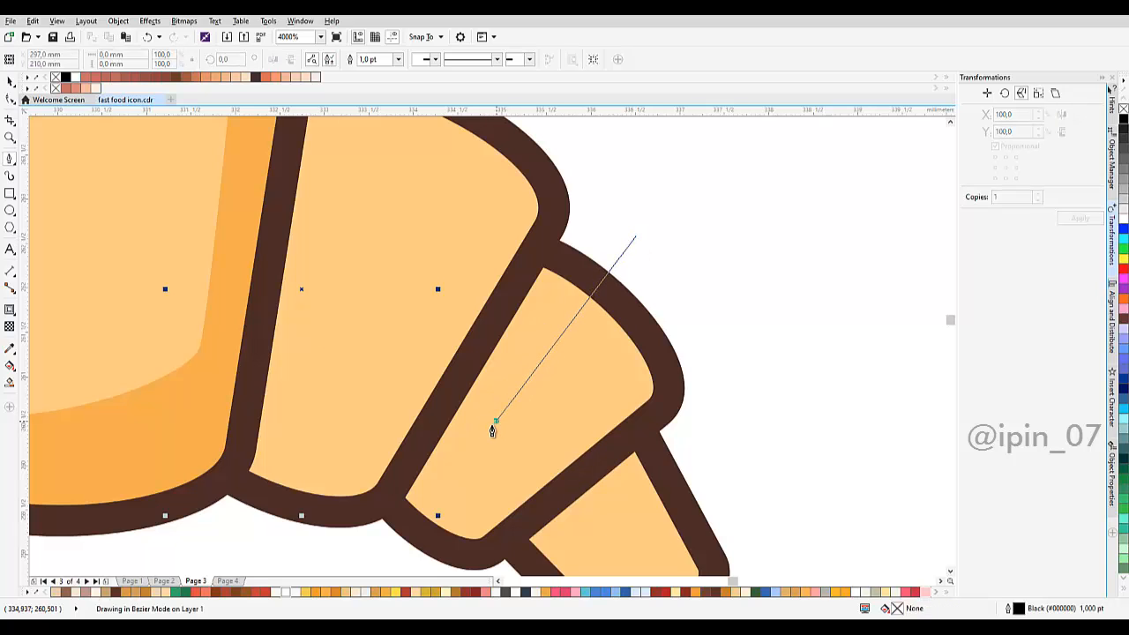
{"action": "left_click_drag", "start_coordinate": [487, 430], "coordinate": [484, 438]}
{"action": "key", "text": "ctrl+z"}
Draw a closed Pen curve about 6.3 by 8.1 mm covering the inner edge and bottom of the third segment on the right.
{"action": "left_click_drag", "start_coordinate": [643, 220], "coordinate": [733, 139]}
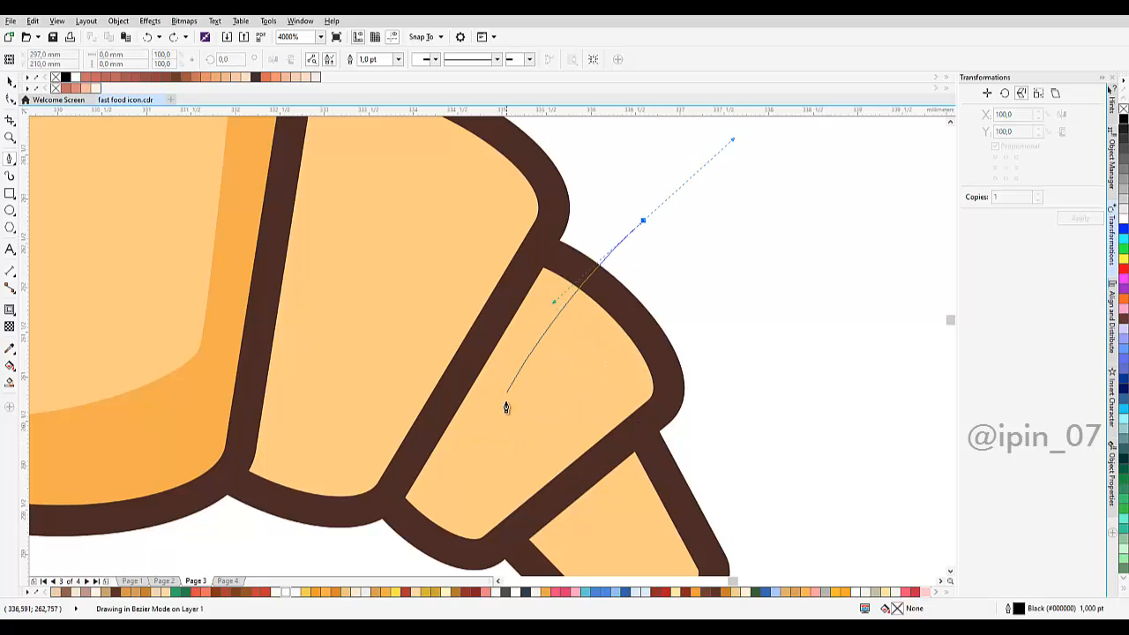
{"action": "left_click_drag", "start_coordinate": [493, 428], "coordinate": [490, 453]}
{"action": "left_click_drag", "start_coordinate": [588, 507], "coordinate": [651, 515]}
{"action": "scroll", "coordinate": [650, 517], "scroll_direction": "down", "scroll_amount": 1}
{"action": "left_click_drag", "start_coordinate": [641, 517], "coordinate": [641, 349]}
{"action": "left_click_drag", "start_coordinate": [514, 500], "coordinate": [403, 448]}
{"action": "left_click_drag", "start_coordinate": [418, 291], "coordinate": [457, 225]}
{"action": "left_click_drag", "start_coordinate": [563, 151], "coordinate": [605, 152]}
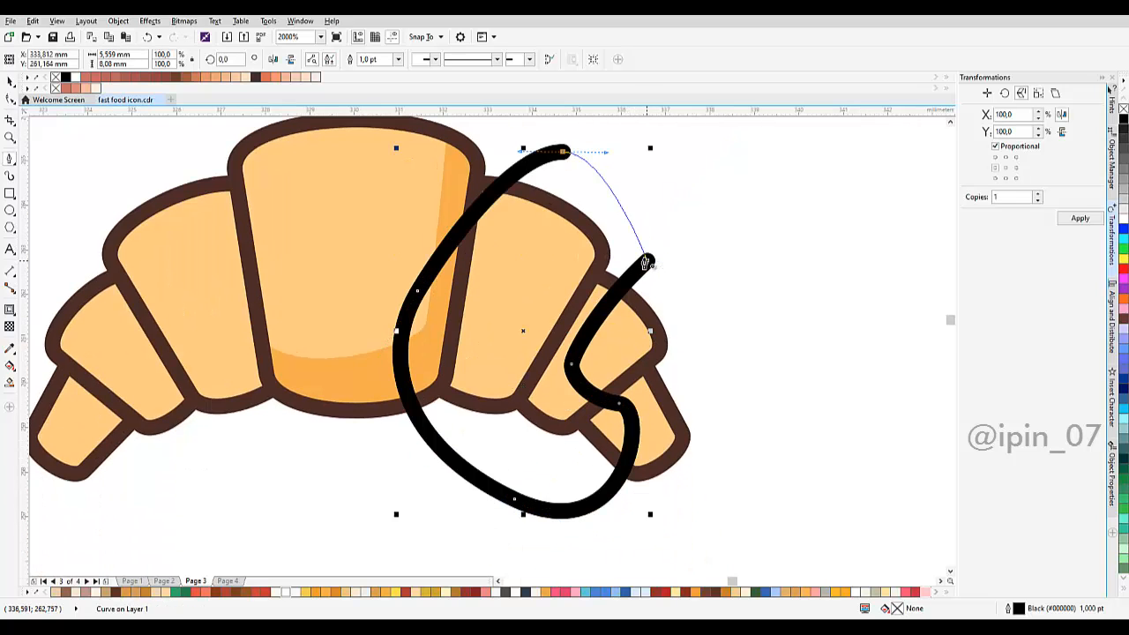
{"action": "left_click_drag", "start_coordinate": [647, 261], "coordinate": [744, 208]}
Intersect the curve with the third right segment's fill and delete the black curve.
{"action": "key", "text": "space"}
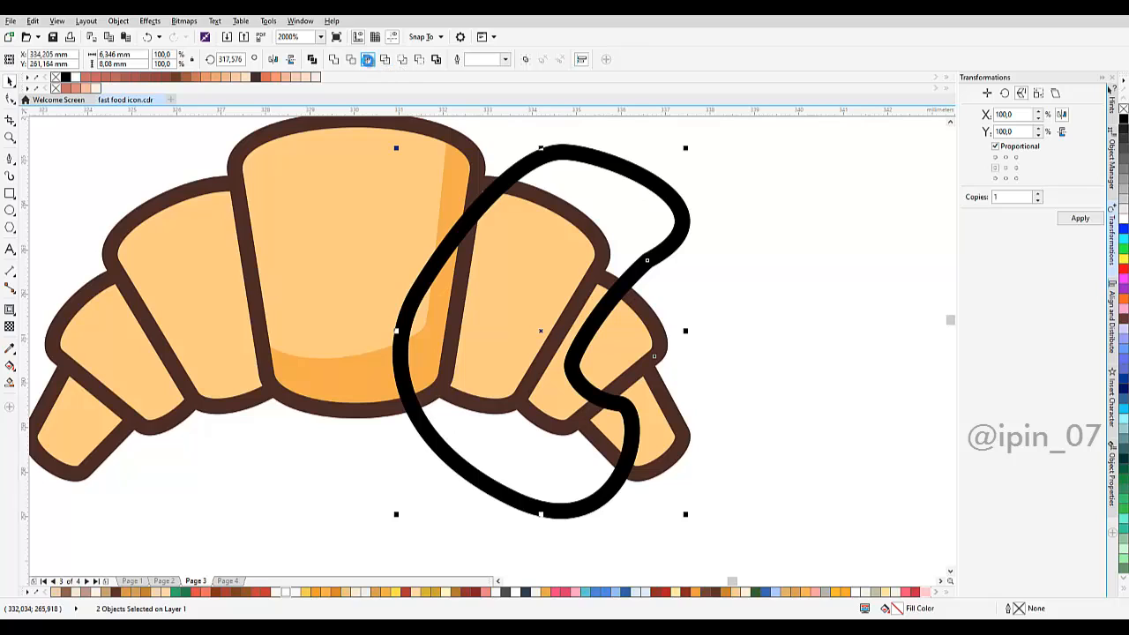
{"action": "left_click", "coordinate": [368, 59]}
{"action": "left_click", "coordinate": [638, 222]}
{"action": "key", "text": "Delete"}
Fill the shadow pieces of both larger right-hand segments with the darker orange sampled from the middle segment's shadow.
{"action": "left_click", "coordinate": [550, 400]}
{"action": "left_click", "coordinate": [498, 387], "text": "shift"}
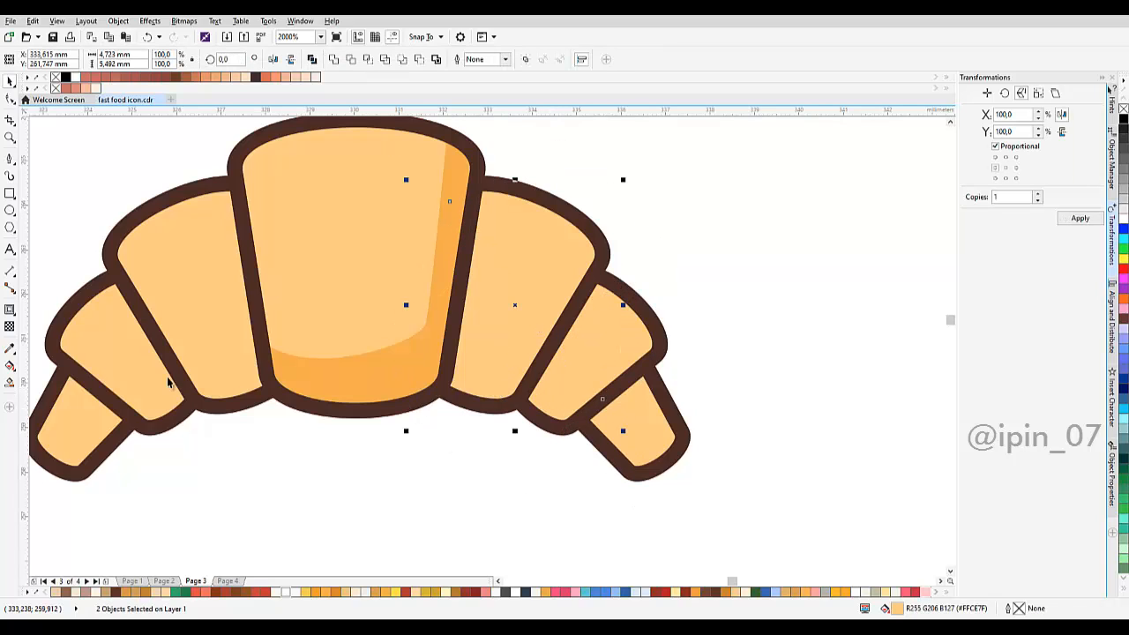
{"action": "left_click", "coordinate": [9, 349]}
{"action": "left_click", "coordinate": [422, 381]}
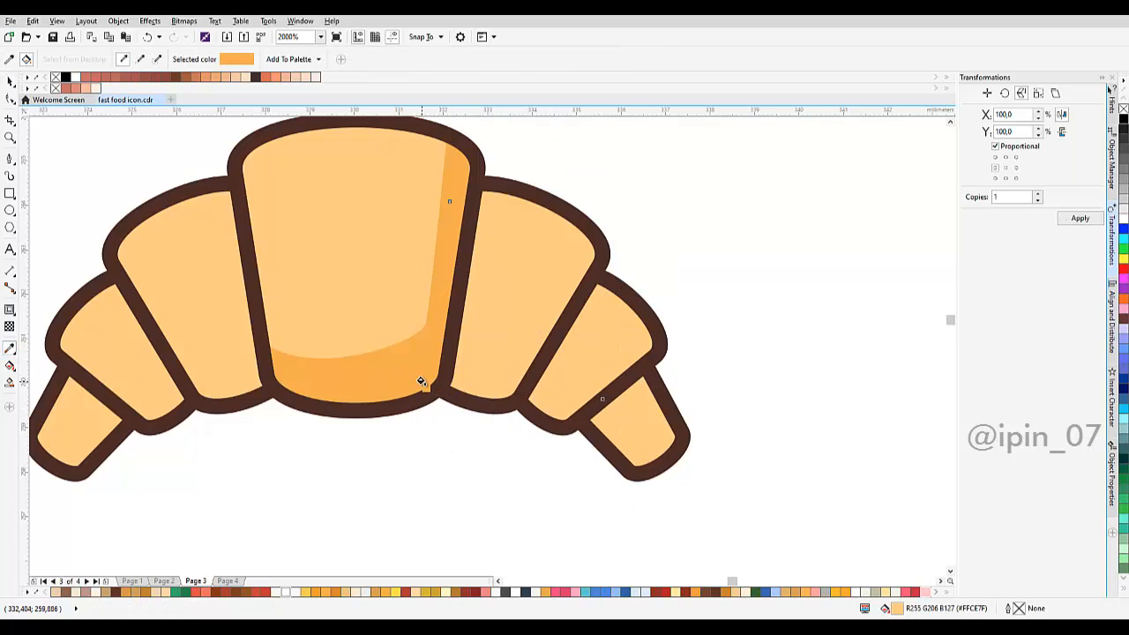
{"action": "left_click", "coordinate": [475, 388]}
{"action": "left_click", "coordinate": [577, 380]}
{"action": "key", "text": "space"}
{"action": "scroll", "coordinate": [645, 366], "scroll_direction": "down", "scroll_amount": 4}
{"action": "scroll", "coordinate": [597, 400], "scroll_direction": "up", "scroll_amount": 4}
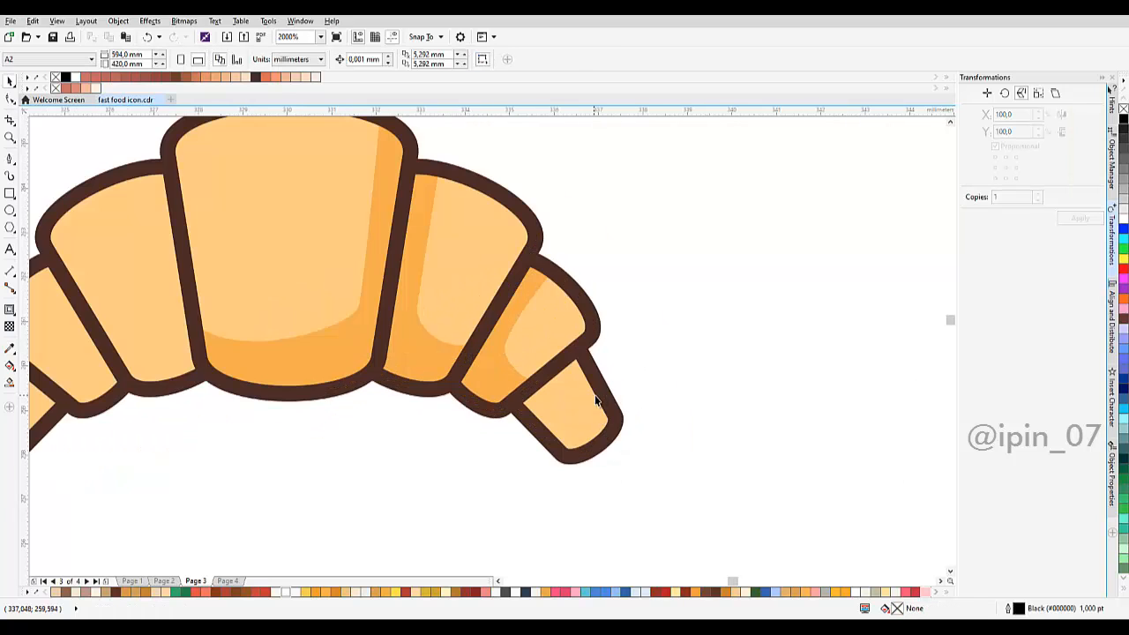
{"action": "scroll", "coordinate": [610, 348], "scroll_direction": "down", "scroll_amount": 2}
{"action": "scroll", "coordinate": [322, 263], "scroll_direction": "up", "scroll_amount": 3}
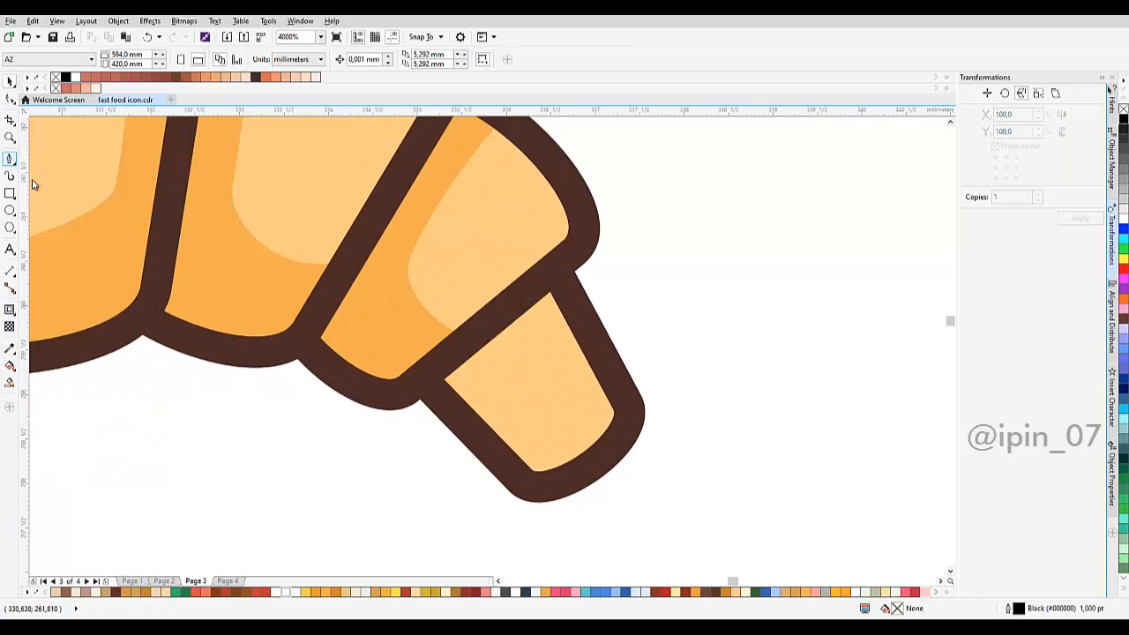
{"action": "left_click", "coordinate": [10, 159]}
{"action": "left_click_drag", "start_coordinate": [617, 463], "coordinate": [626, 372]}
{"action": "left_click_drag", "start_coordinate": [742, 348], "coordinate": [587, 384]}
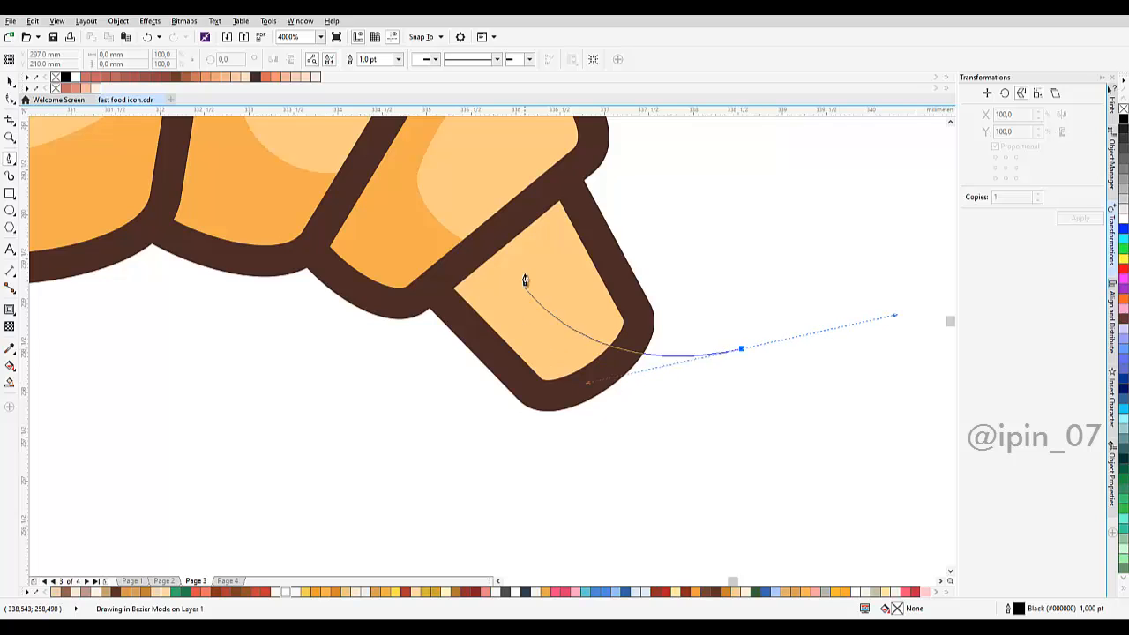
{"action": "scroll", "coordinate": [519, 264], "scroll_direction": "up", "scroll_amount": 1}
{"action": "left_click", "coordinate": [520, 262]}
{"action": "scroll", "coordinate": [523, 265], "scroll_direction": "down", "scroll_amount": 1}
{"action": "left_click_drag", "start_coordinate": [611, 210], "coordinate": [615, 270]}
{"action": "key", "text": "ctrl+z"}
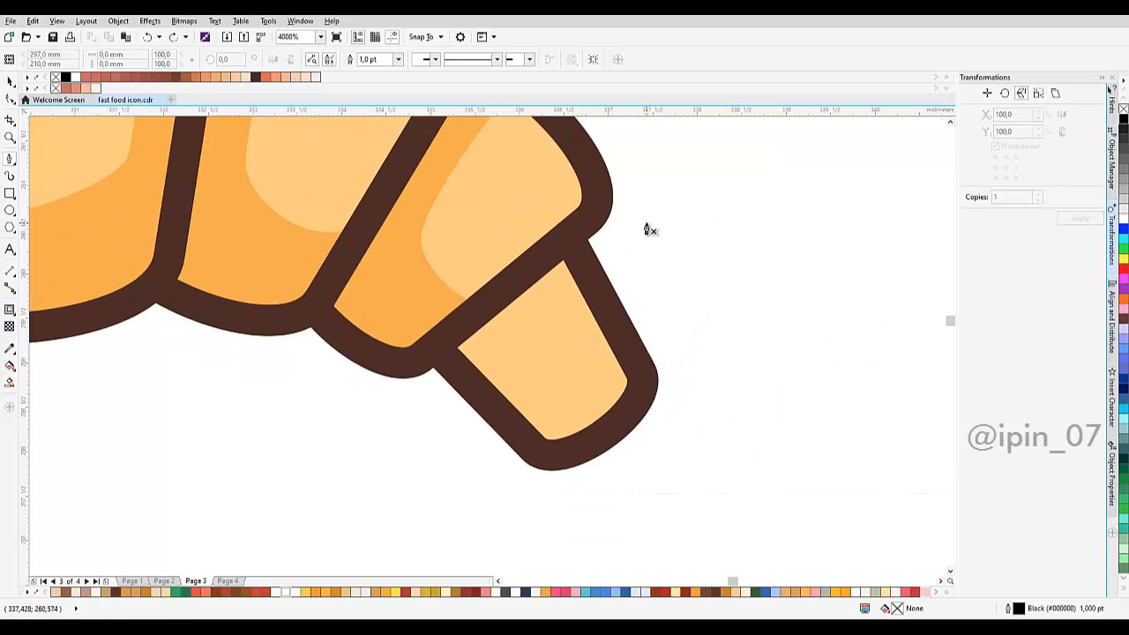
Draw a closed Pen curve covering the inner and lower part of the small right end segment.
{"action": "left_click", "coordinate": [649, 220]}
{"action": "left_click_drag", "start_coordinate": [543, 341], "coordinate": [535, 373]}
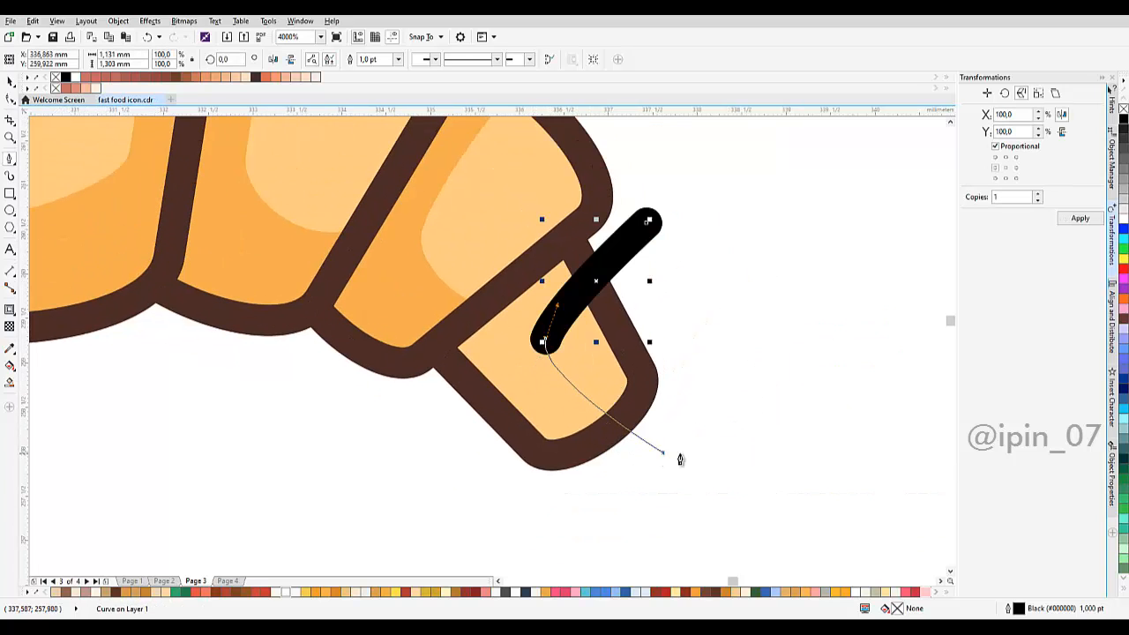
{"action": "left_click_drag", "start_coordinate": [663, 453], "coordinate": [719, 457]}
{"action": "left_click_drag", "start_coordinate": [295, 270], "coordinate": [353, 204]}
{"action": "key", "text": "space"}
{"action": "left_click_drag", "start_coordinate": [649, 221], "coordinate": [574, 361]}
Intersect the curve with the small right end segment's fill and delete the black curve.
{"action": "key", "text": "space"}
{"action": "left_click", "coordinate": [371, 63]}
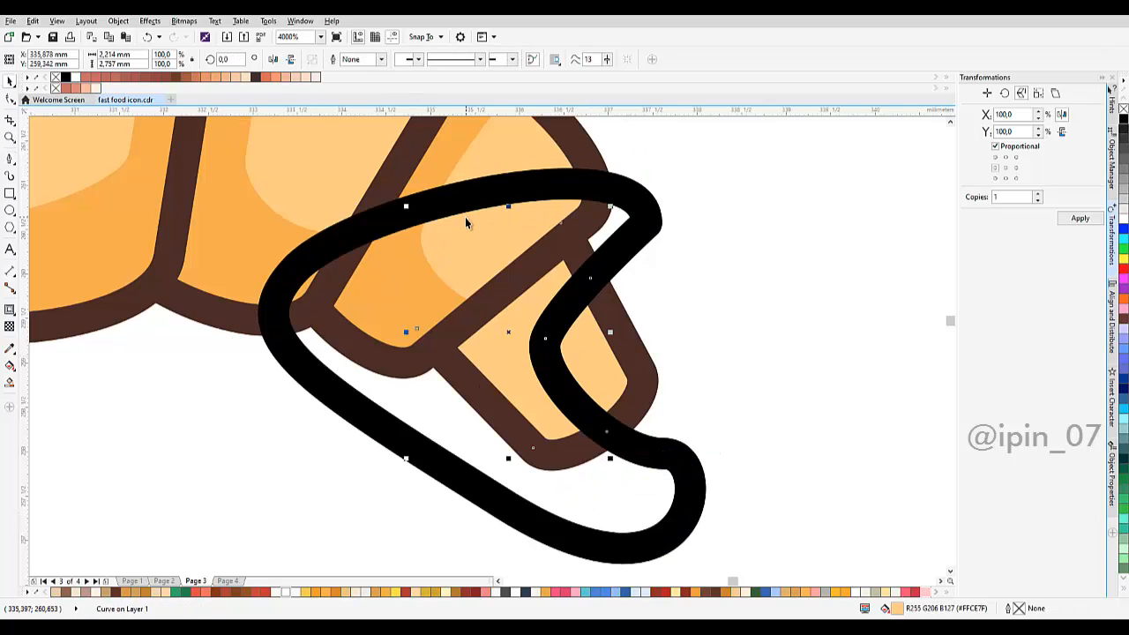
{"action": "left_click", "coordinate": [466, 211]}
{"action": "key", "text": "Delete"}
{"action": "left_click", "coordinate": [10, 349]}
{"action": "left_click", "coordinate": [493, 348]}
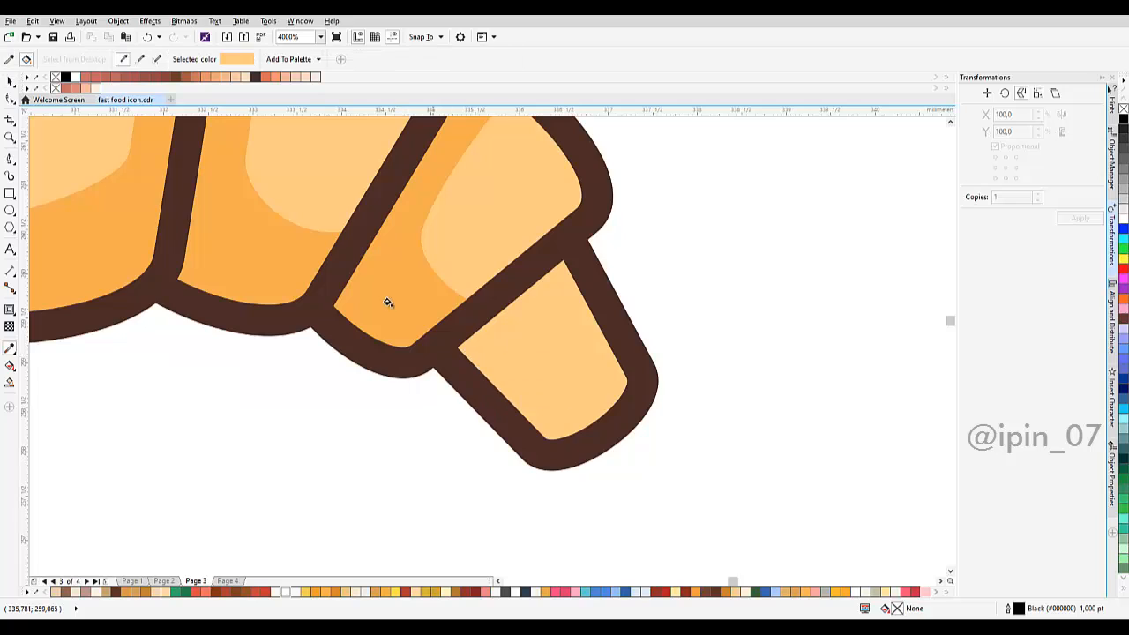
{"action": "left_click", "coordinate": [389, 302]}
{"action": "scroll", "coordinate": [487, 301], "scroll_direction": "down", "scroll_amount": 2}
{"action": "scroll", "coordinate": [490, 327], "scroll_direction": "up", "scroll_amount": 1}
{"action": "key", "text": "ctrl+z"}
Fill the small right end segment's shadow piece with the darker orange sampled from the neighbouring segment's shadow.
{"action": "left_click", "coordinate": [453, 269], "text": "shift"}
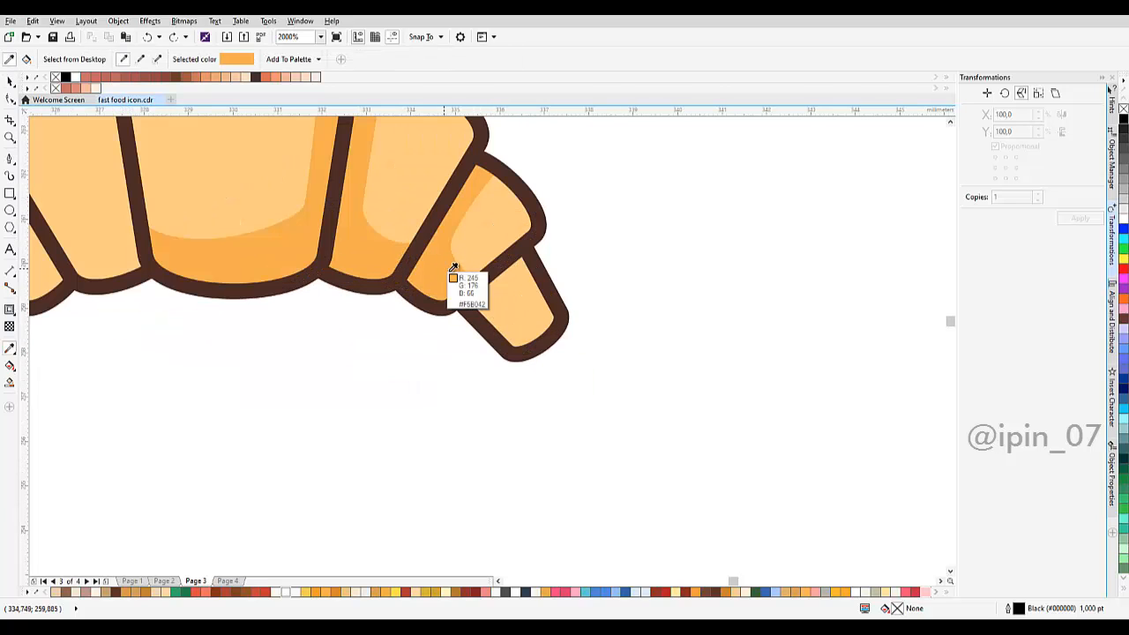
{"action": "left_click", "coordinate": [496, 315]}
{"action": "scroll", "coordinate": [513, 316], "scroll_direction": "down", "scroll_amount": 2}
{"action": "key", "text": "space"}
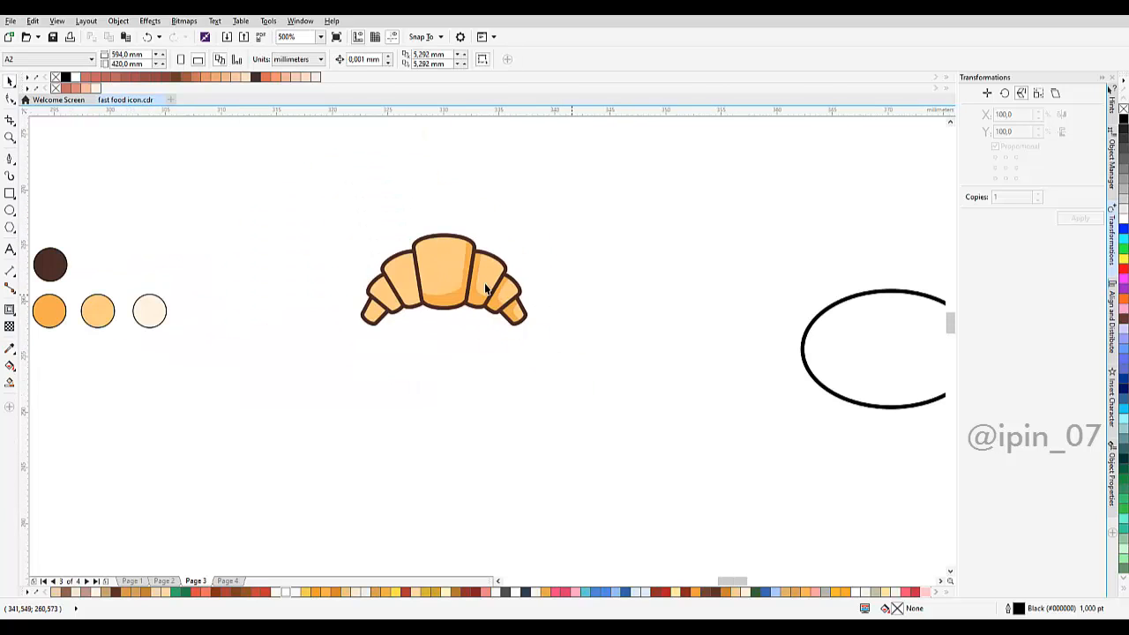
Draw a closed Pen curve across the lower parts of the three left segments, looping below the croissant.
{"action": "scroll", "coordinate": [388, 291], "scroll_direction": "up", "scroll_amount": 4}
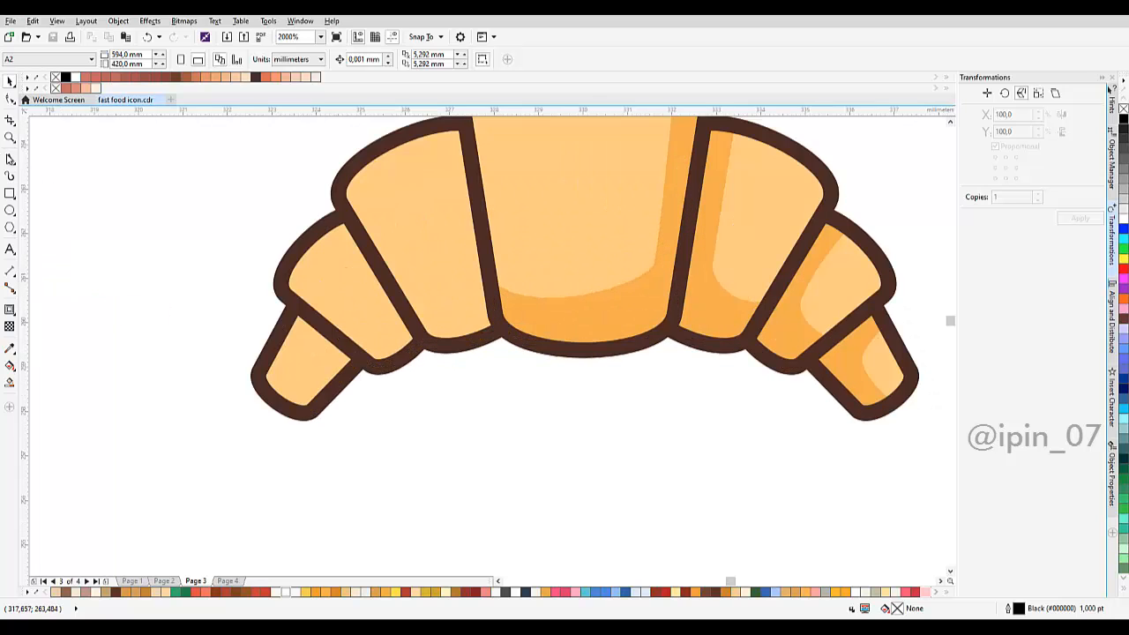
{"action": "key", "text": "F5"}
{"action": "scroll", "coordinate": [571, 272], "scroll_direction": "up", "scroll_amount": 2}
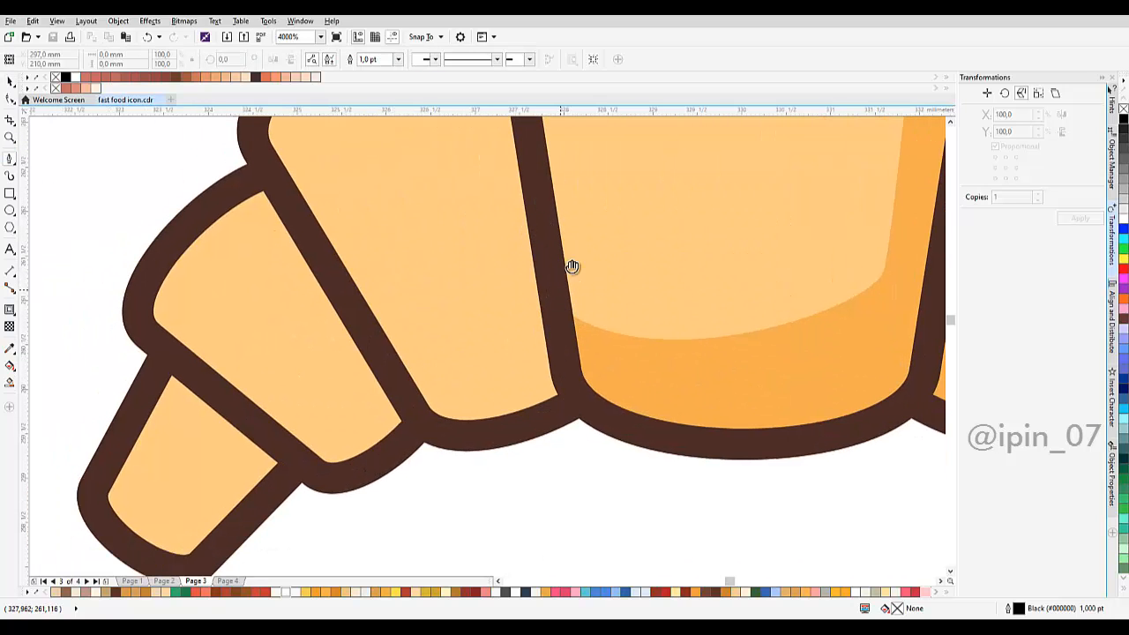
{"action": "left_click_drag", "start_coordinate": [573, 266], "coordinate": [519, 336]}
{"action": "left_click", "coordinate": [388, 298]}
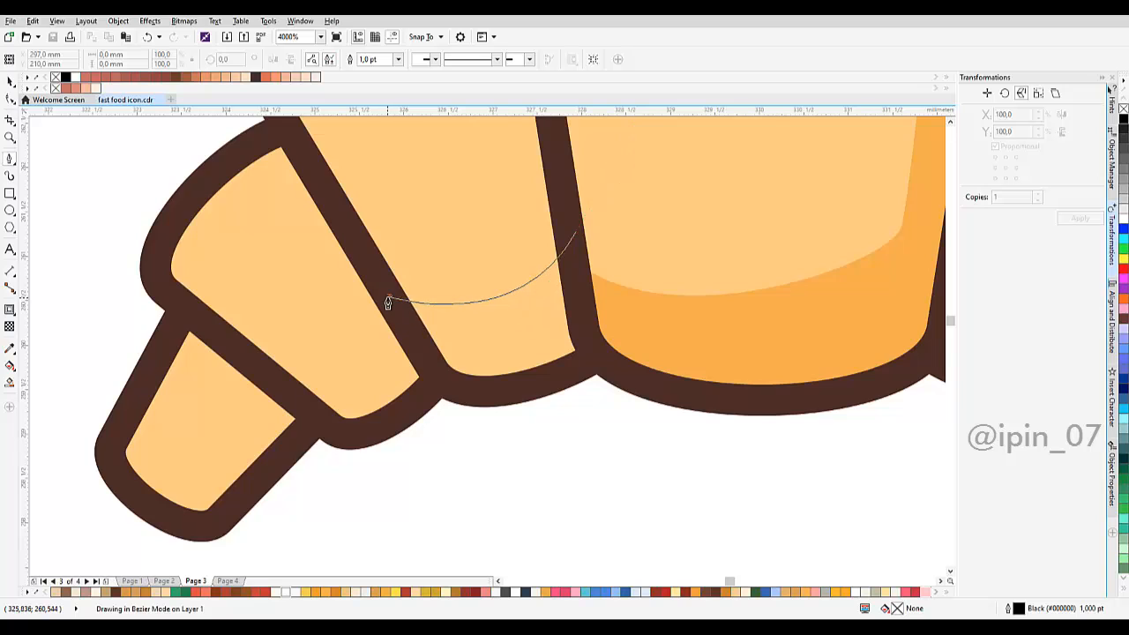
{"action": "mouse_move", "coordinate": [349, 350]}
{"action": "left_mouse_down"}
{"action": "mouse_move", "coordinate": [473, 250]}
{"action": "mouse_move", "coordinate": [379, 303]}
{"action": "mouse_move", "coordinate": [353, 295]}
{"action": "left_mouse_up"}
{"action": "scroll", "coordinate": [473, 250], "scroll_direction": "up", "scroll_amount": 1}
{"action": "scroll", "coordinate": [365, 292], "scroll_direction": "down", "scroll_amount": 2}
{"action": "left_click_drag", "start_coordinate": [288, 395], "coordinate": [243, 445]}
{"action": "scroll", "coordinate": [248, 446], "scroll_direction": "down", "scroll_amount": 2}
{"action": "left_click_drag", "start_coordinate": [357, 463], "coordinate": [437, 447]}
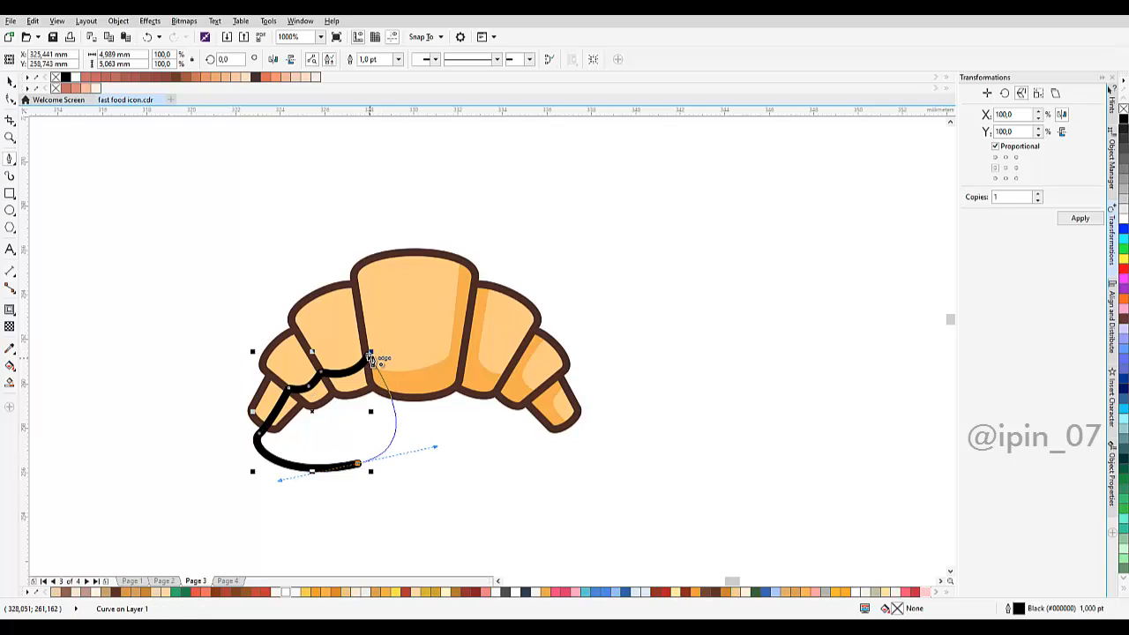
{"action": "left_click", "coordinate": [371, 356]}
Refine the curve's nodes where it crosses the dark outlines between the left segments.
{"action": "scroll", "coordinate": [385, 360], "scroll_direction": "up", "scroll_amount": 4}
{"action": "key", "text": "F10"}
{"action": "scroll", "coordinate": [384, 360], "scroll_direction": "up", "scroll_amount": 2}
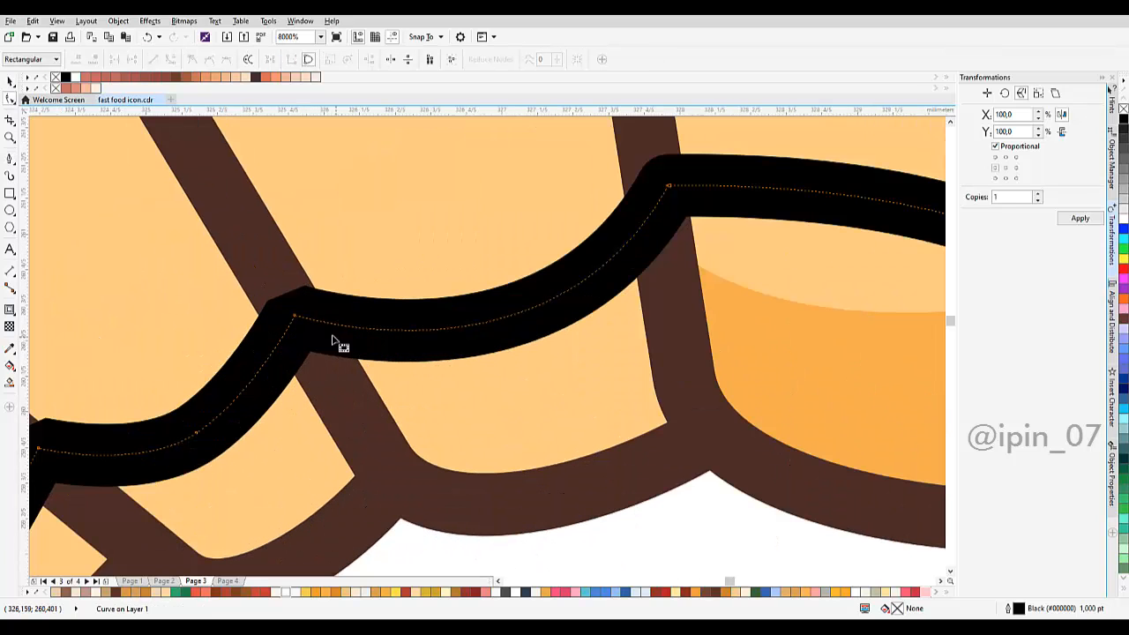
{"action": "left_click_drag", "start_coordinate": [296, 319], "coordinate": [293, 311]}
{"action": "left_click_drag", "start_coordinate": [301, 326], "coordinate": [435, 292]}
{"action": "left_click_drag", "start_coordinate": [286, 308], "coordinate": [383, 398]}
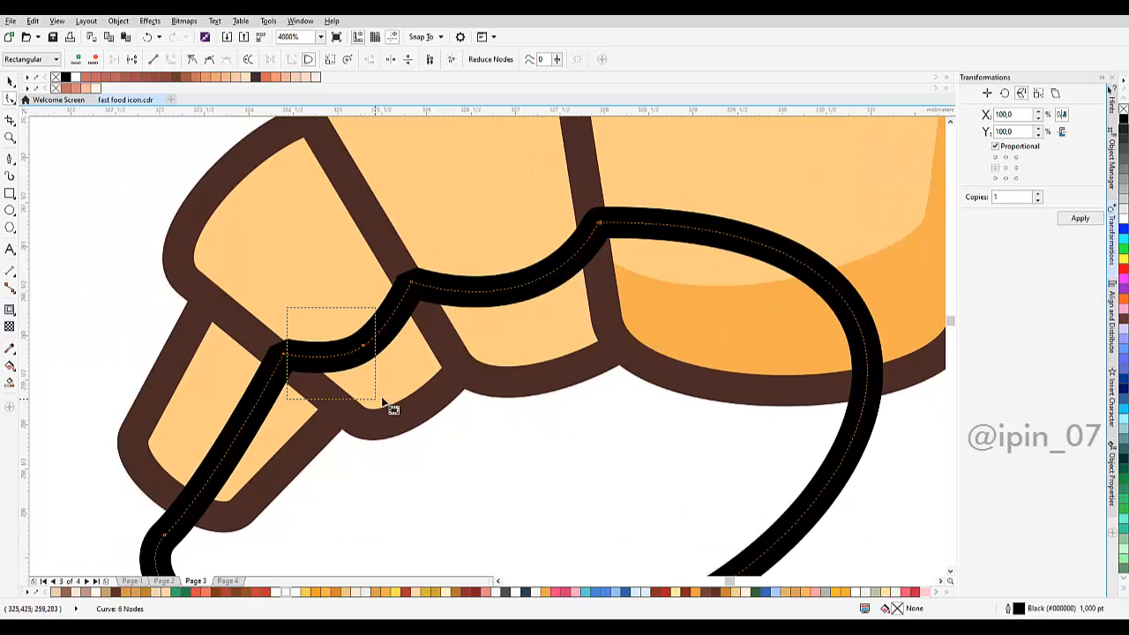
{"action": "scroll", "coordinate": [449, 274], "scroll_direction": "down", "scroll_amount": 2}
Intersect the curve with the fills of the three left segments and delete the black curve.
{"action": "key", "text": "space"}
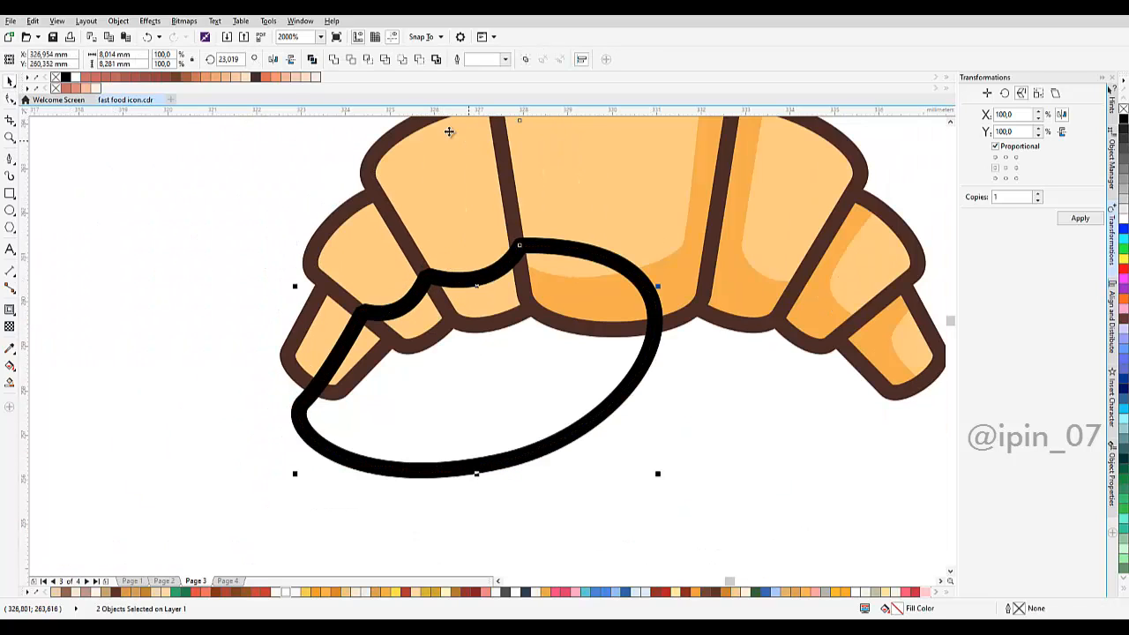
{"action": "left_click", "coordinate": [419, 295]}
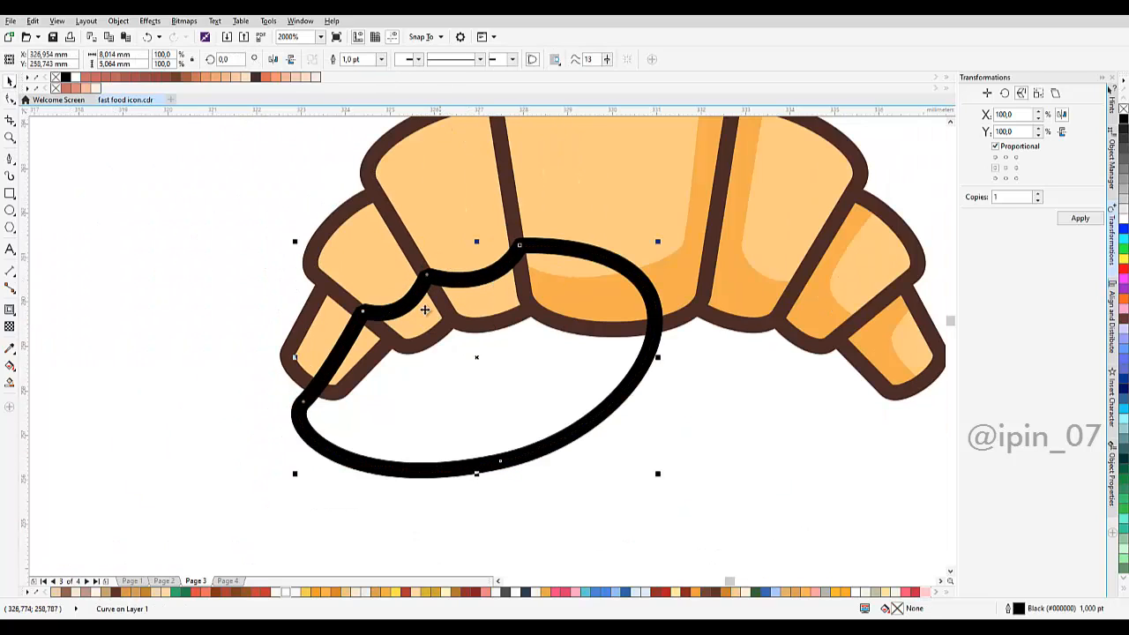
{"action": "left_click", "coordinate": [395, 272], "text": "shift"}
{"action": "left_click", "coordinate": [344, 354]}
{"action": "left_click", "coordinate": [329, 338], "text": "shift"}
{"action": "left_click", "coordinate": [370, 60]}
{"action": "left_click", "coordinate": [506, 405]}
{"action": "key", "text": "Delete"}
Fill the shadow pieces of the three left segments with the darker orange of the middle segment's shadow.
{"action": "left_click", "coordinate": [343, 354]}
{"action": "left_click", "coordinate": [419, 330], "text": "shift"}
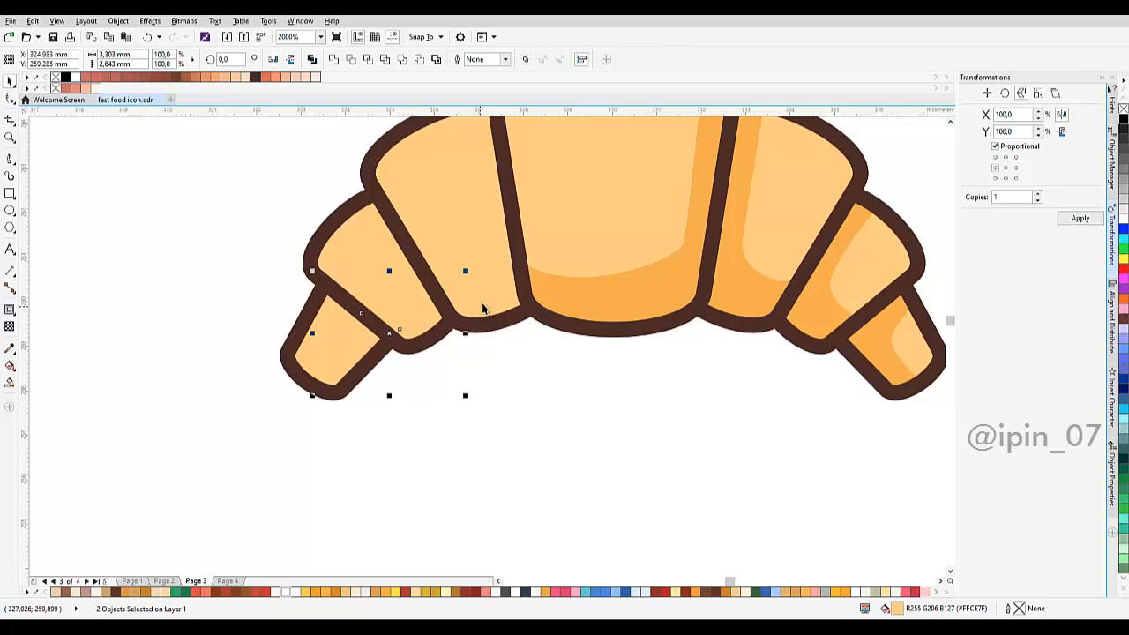
{"action": "left_click", "coordinate": [10, 365]}
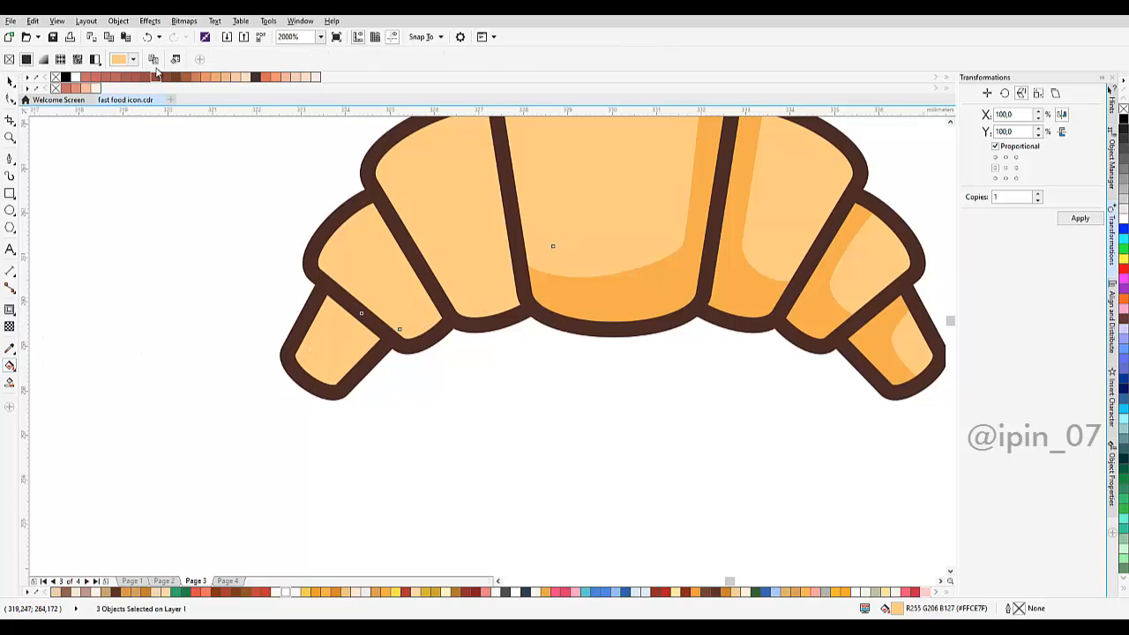
{"action": "left_click", "coordinate": [585, 300]}
{"action": "scroll", "coordinate": [429, 390], "scroll_direction": "down", "scroll_amount": 3}
{"action": "key", "text": "space"}
{"action": "left_click", "coordinate": [452, 419]}
Reshape the small left end segment's shadow by moving its lower edge node slightly outward.
{"action": "scroll", "coordinate": [450, 416], "scroll_direction": "up", "scroll_amount": 2}
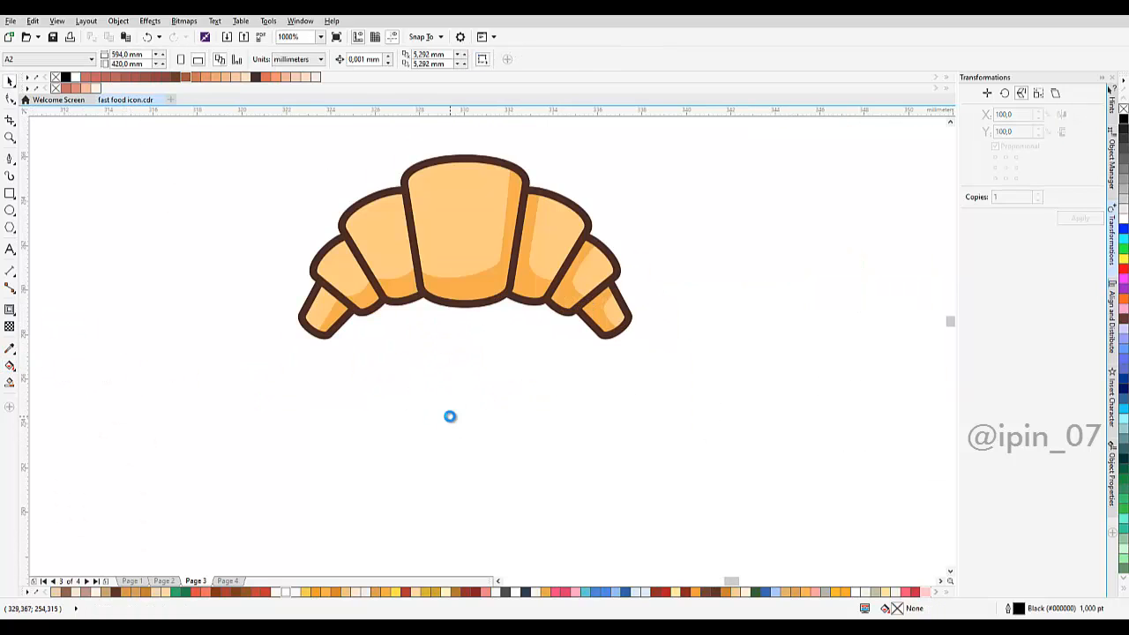
{"action": "scroll", "coordinate": [333, 313], "scroll_direction": "up", "scroll_amount": 2}
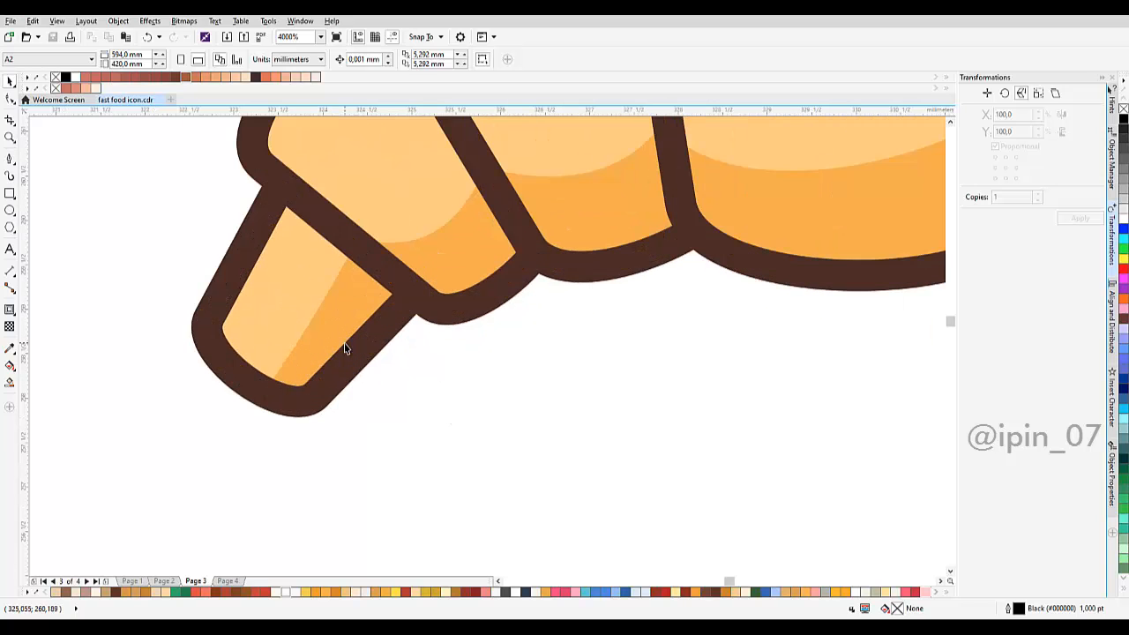
{"action": "double_click", "coordinate": [336, 337]}
{"action": "scroll", "coordinate": [310, 355], "scroll_direction": "up", "scroll_amount": 1}
{"action": "left_click_drag", "start_coordinate": [255, 415], "coordinate": [231, 412]}
{"action": "scroll", "coordinate": [360, 441], "scroll_direction": "down", "scroll_amount": 1}
{"action": "key", "text": "space"}
{"action": "left_click", "coordinate": [433, 387]}
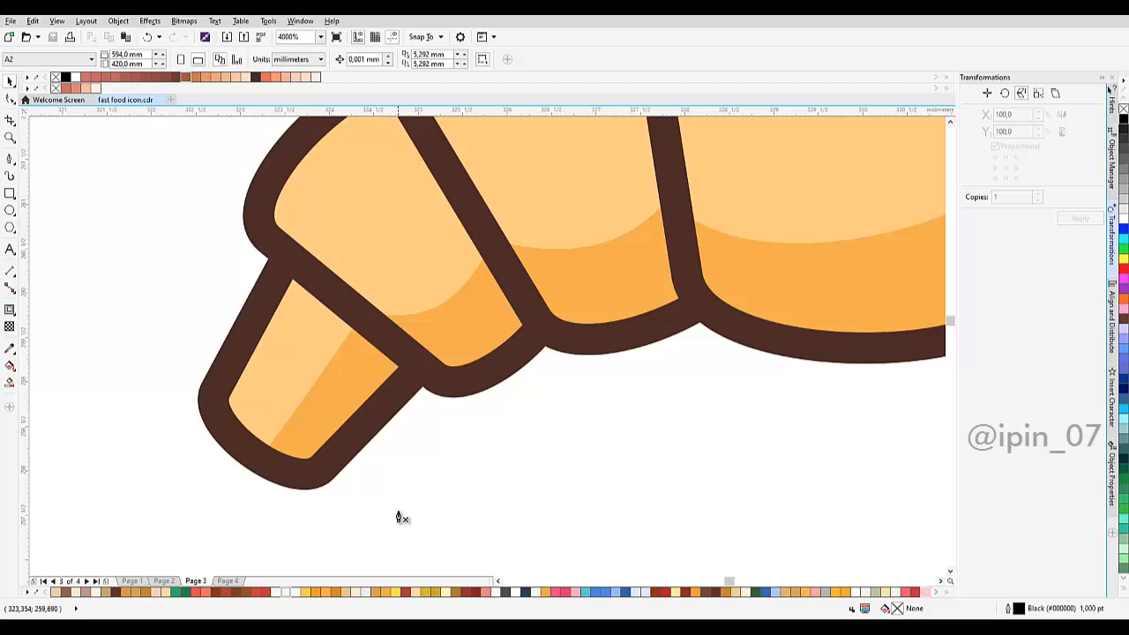
Begin a Pen curve for the highlights, offset inside the outer edge of the small left end segment.
{"action": "scroll", "coordinate": [398, 518], "scroll_direction": "up", "scroll_amount": 2}
{"action": "scroll", "coordinate": [680, 492], "scroll_direction": "down", "scroll_amount": 1}
{"action": "left_click_drag", "start_coordinate": [701, 505], "coordinate": [514, 475]}
{"action": "left_click_drag", "start_coordinate": [450, 380], "coordinate": [424, 393]}
{"action": "left_click_drag", "start_coordinate": [512, 254], "coordinate": [456, 395]}
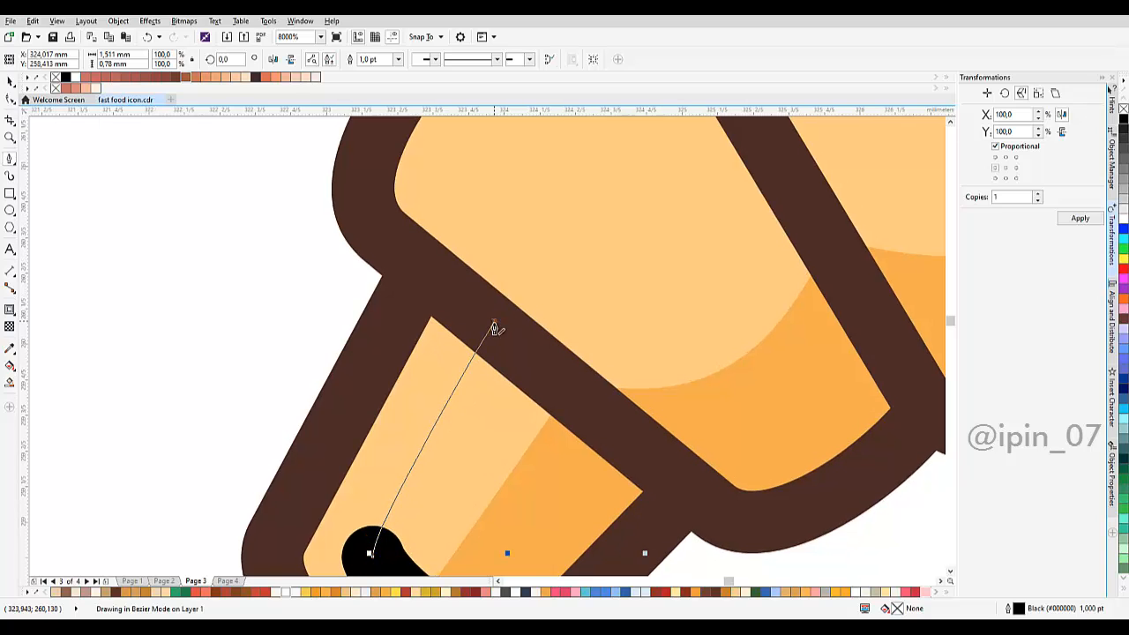
{"action": "left_click", "coordinate": [494, 322]}
{"action": "left_click_drag", "start_coordinate": [642, 477], "coordinate": [375, 343]}
{"action": "left_click", "coordinate": [510, 442]}
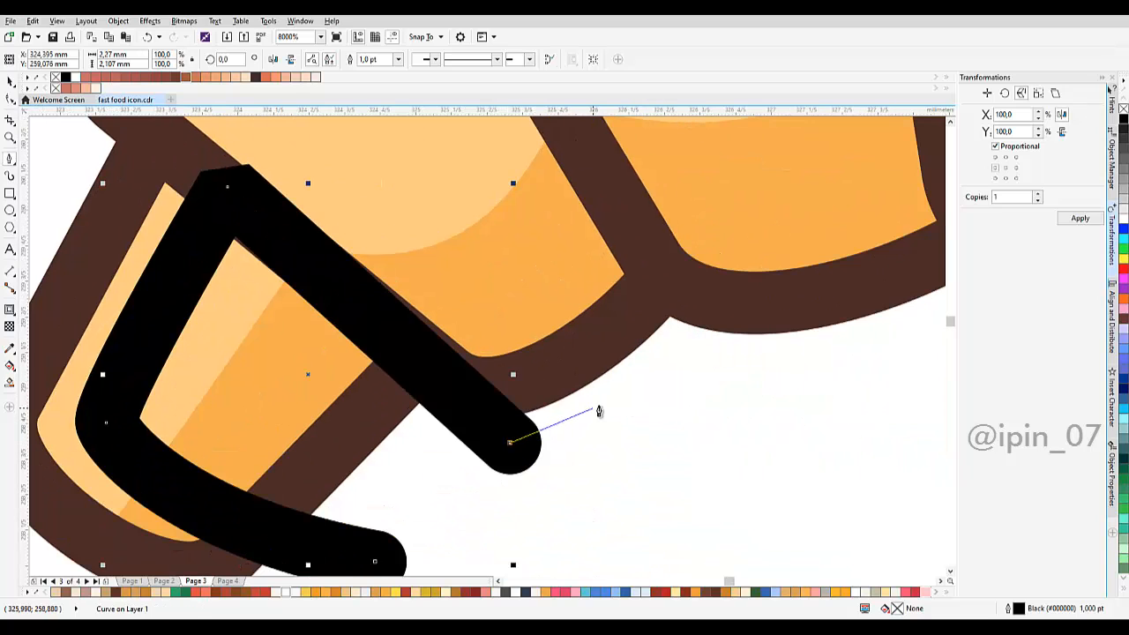
Continue the Pen curve inside the outer edge of the second left segment and back down along its inner outline.
{"action": "scroll", "coordinate": [414, 327], "scroll_direction": "down", "scroll_amount": 3}
{"action": "scroll", "coordinate": [408, 373], "scroll_direction": "up", "scroll_amount": 3}
{"action": "left_click_drag", "start_coordinate": [412, 388], "coordinate": [393, 344]}
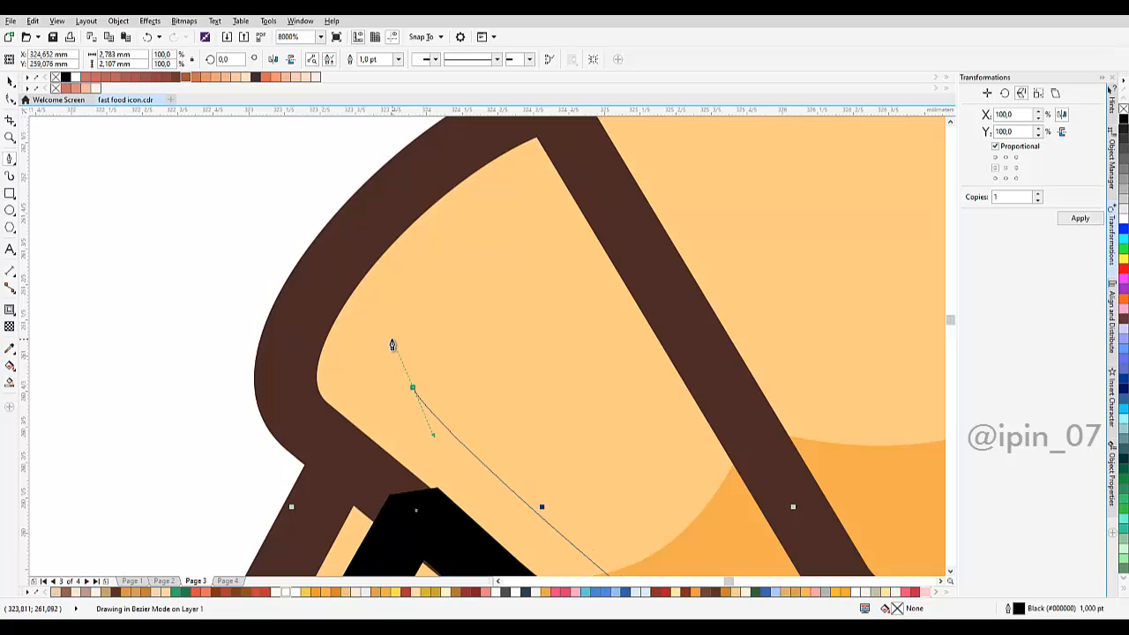
{"action": "scroll", "coordinate": [393, 344], "scroll_direction": "down", "scroll_amount": 3}
{"action": "scroll", "coordinate": [485, 327], "scroll_direction": "up", "scroll_amount": 3}
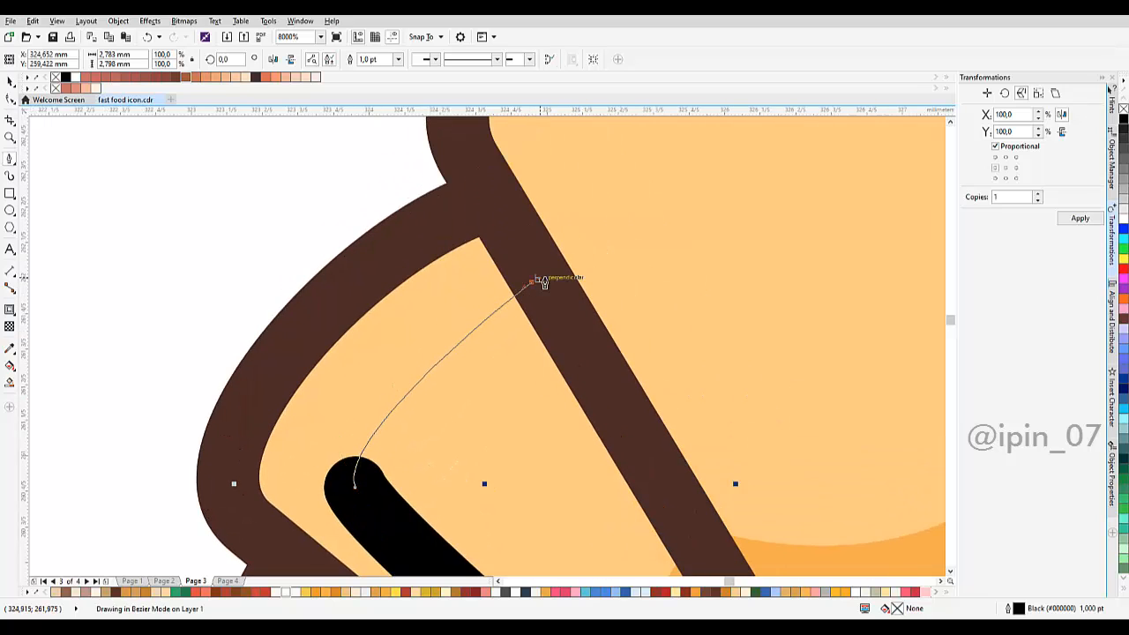
{"action": "left_click", "coordinate": [555, 283]}
{"action": "scroll", "coordinate": [555, 282], "scroll_direction": "down", "scroll_amount": 3}
{"action": "scroll", "coordinate": [512, 454], "scroll_direction": "up", "scroll_amount": 1}
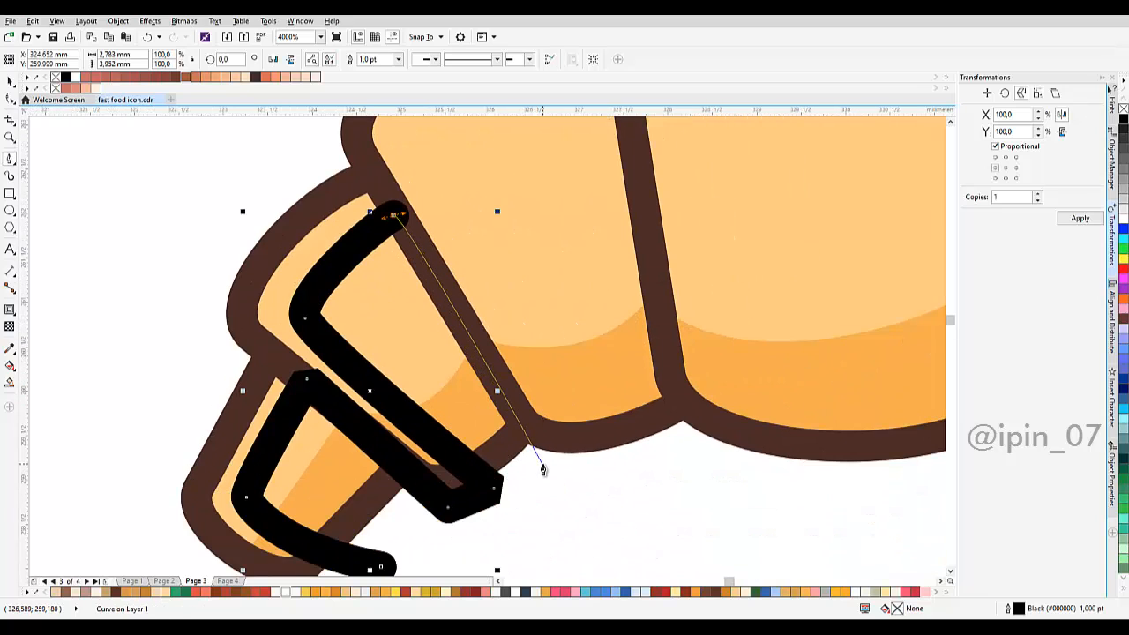
{"action": "left_click", "coordinate": [543, 470]}
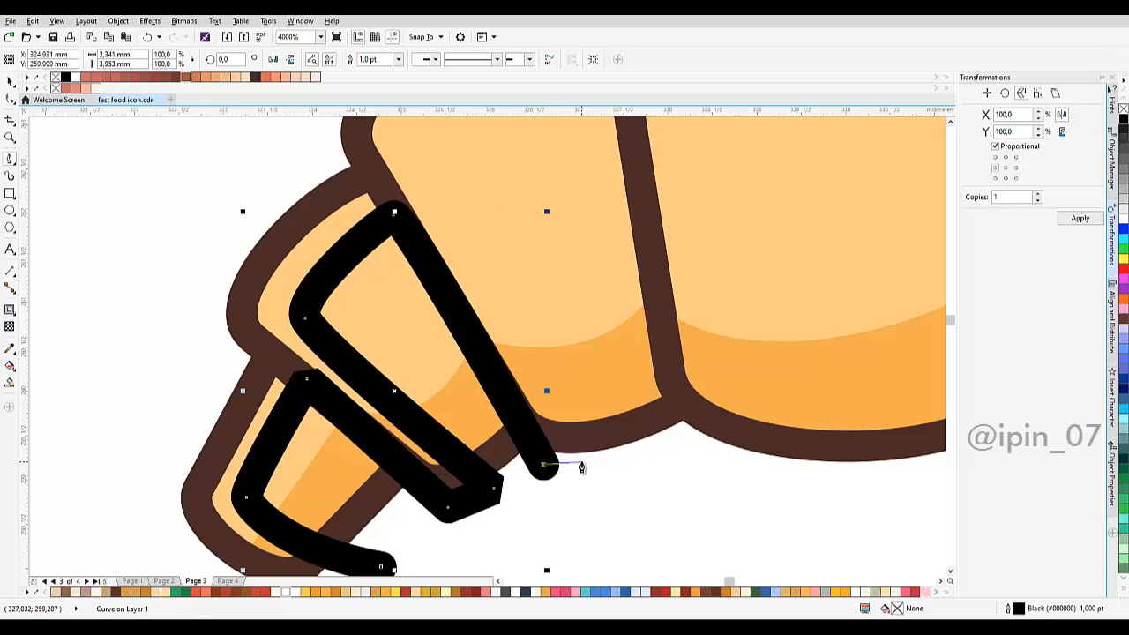
Continue the Pen curve inside the outer edge of the larger left segment and down beside the middle segment.
{"action": "scroll", "coordinate": [551, 467], "scroll_direction": "down", "scroll_amount": 3}
{"action": "scroll", "coordinate": [476, 339], "scroll_direction": "up", "scroll_amount": 3}
{"action": "left_click_drag", "start_coordinate": [443, 335], "coordinate": [431, 303]}
{"action": "key", "text": "ctrl+z"}
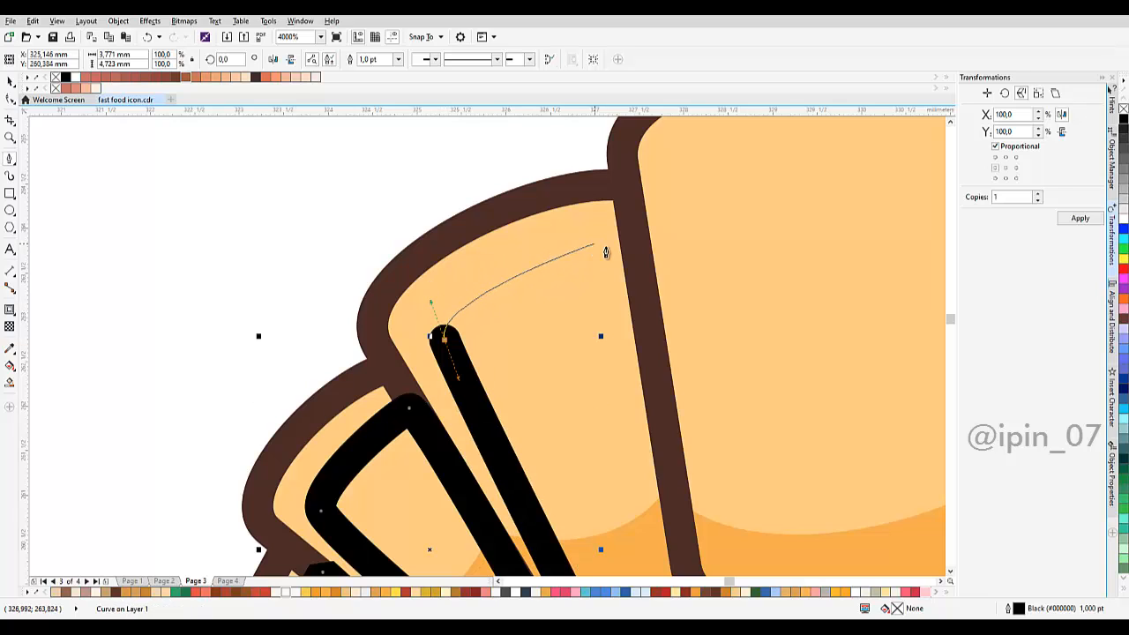
{"action": "key", "text": "ctrl+z"}
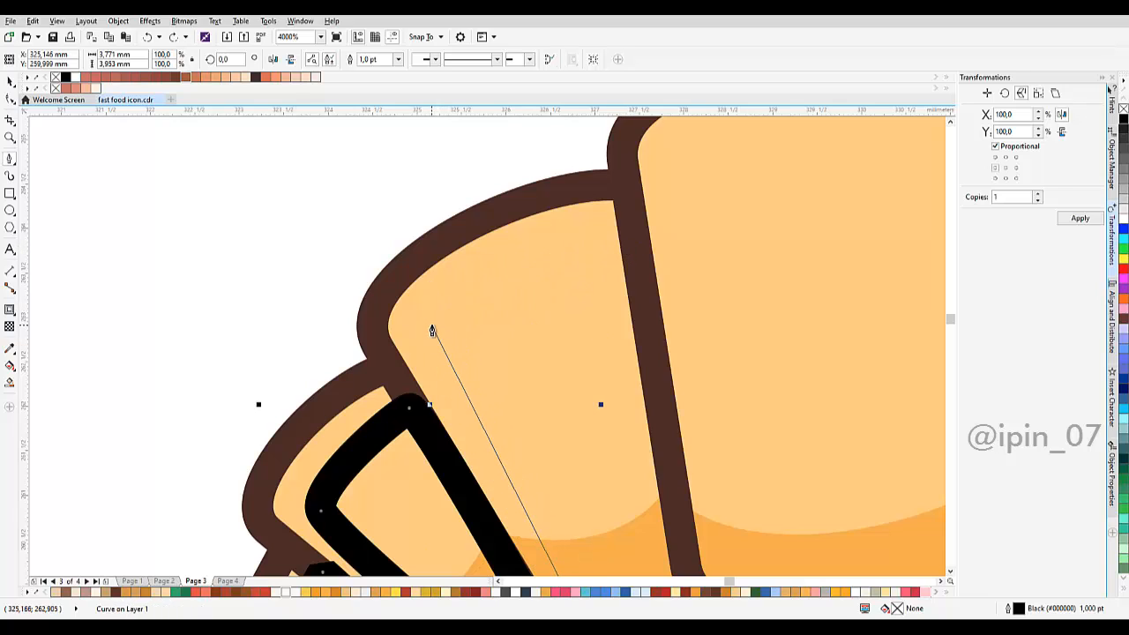
{"action": "left_click_drag", "start_coordinate": [437, 332], "coordinate": [433, 285]}
{"action": "scroll", "coordinate": [583, 251], "scroll_direction": "up", "scroll_amount": 2}
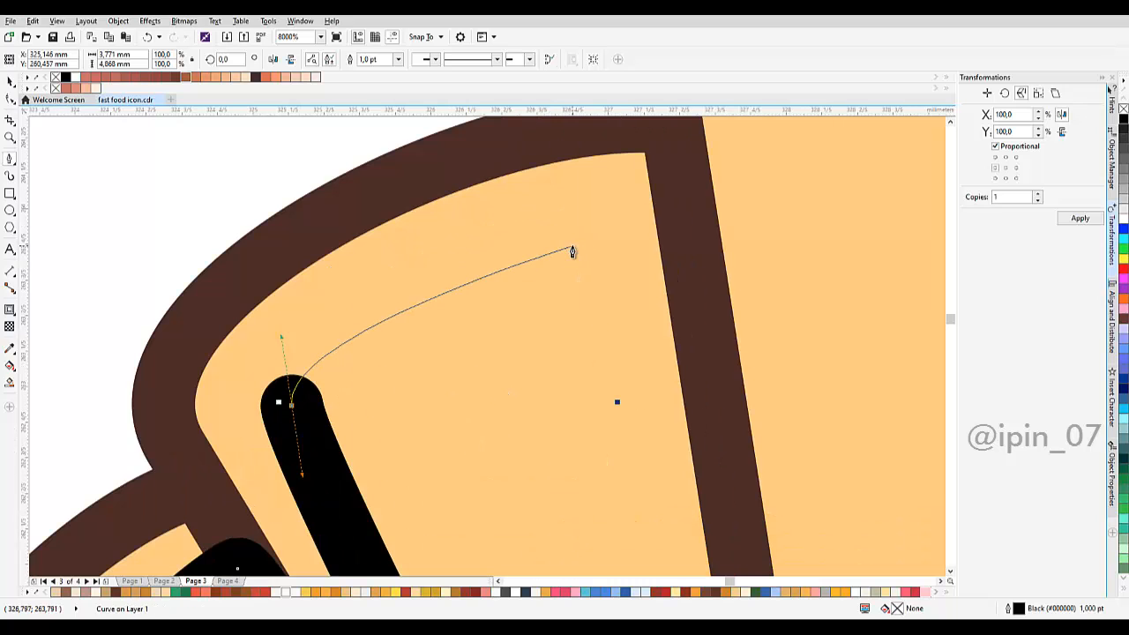
{"action": "left_click_drag", "start_coordinate": [537, 263], "coordinate": [580, 277]}
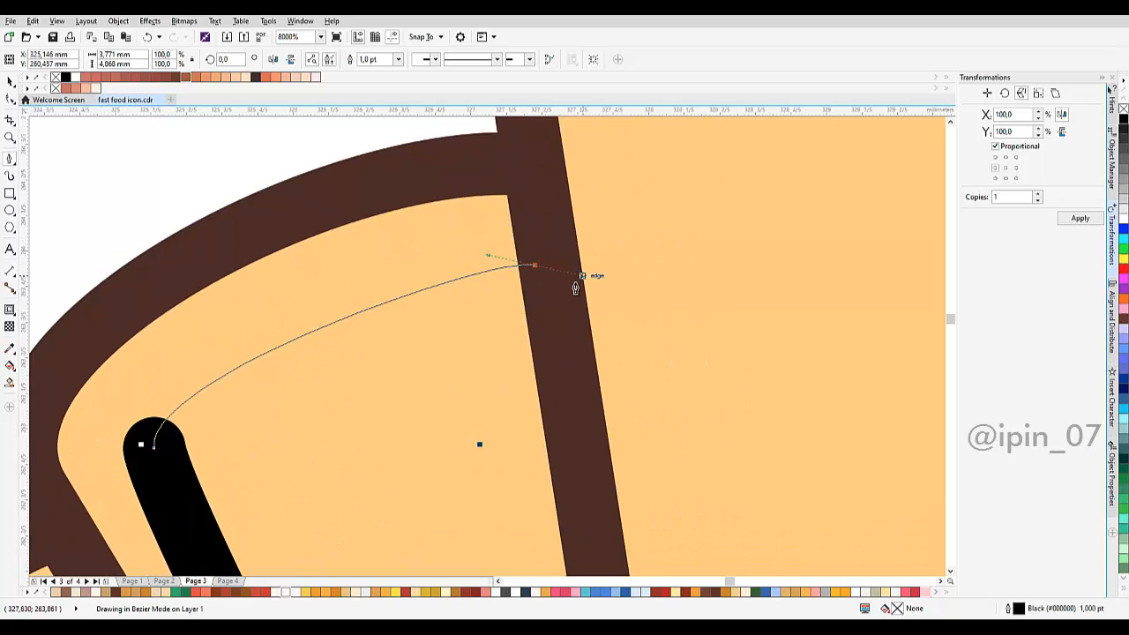
{"action": "scroll", "coordinate": [562, 325], "scroll_direction": "down", "scroll_amount": 2}
{"action": "scroll", "coordinate": [567, 394], "scroll_direction": "down", "scroll_amount": 4}
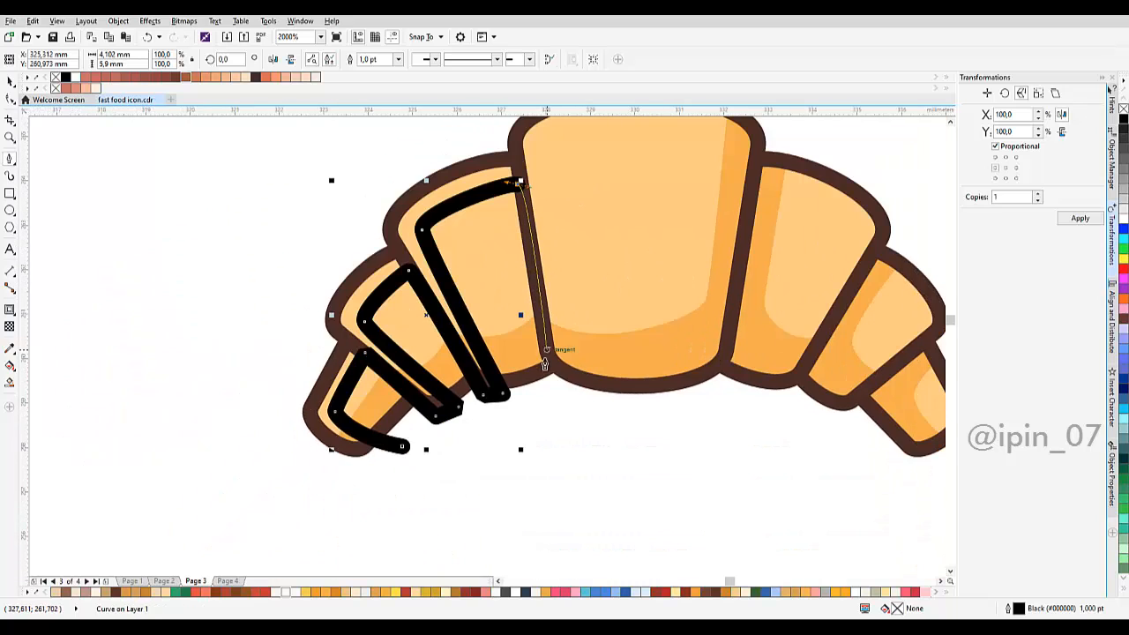
{"action": "left_click", "coordinate": [554, 403]}
Continue the Pen curve up inside the middle segment's left edge and across under its top edge.
{"action": "left_click", "coordinate": [583, 399]}
{"action": "scroll", "coordinate": [578, 194], "scroll_direction": "up", "scroll_amount": 2}
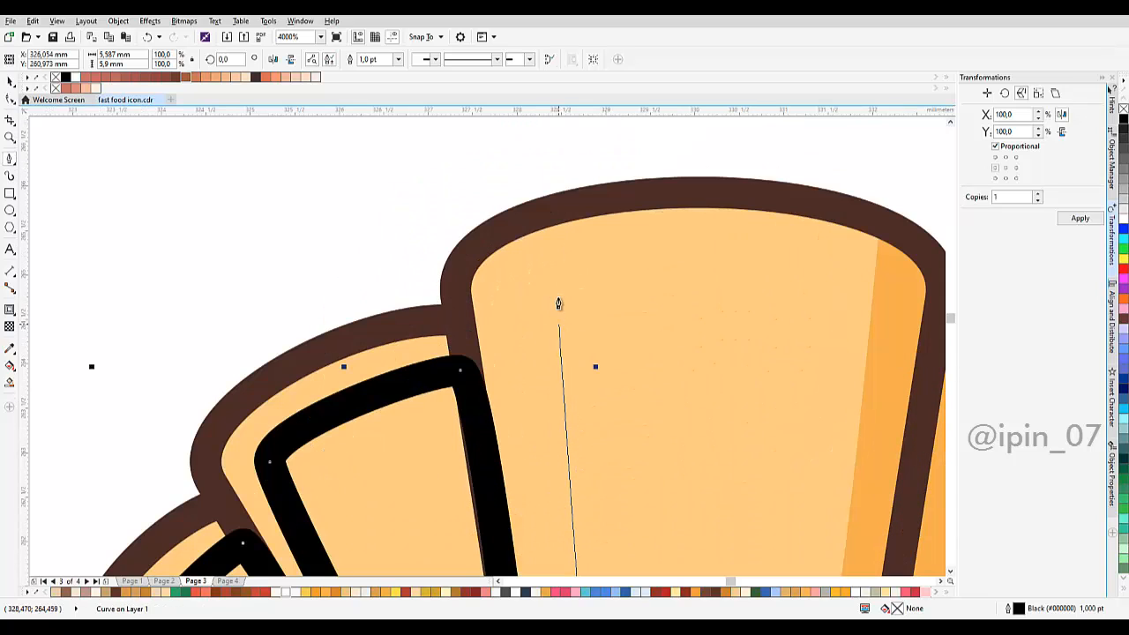
{"action": "left_click_drag", "start_coordinate": [553, 300], "coordinate": [559, 242]}
{"action": "key", "text": "ctrl+z"}
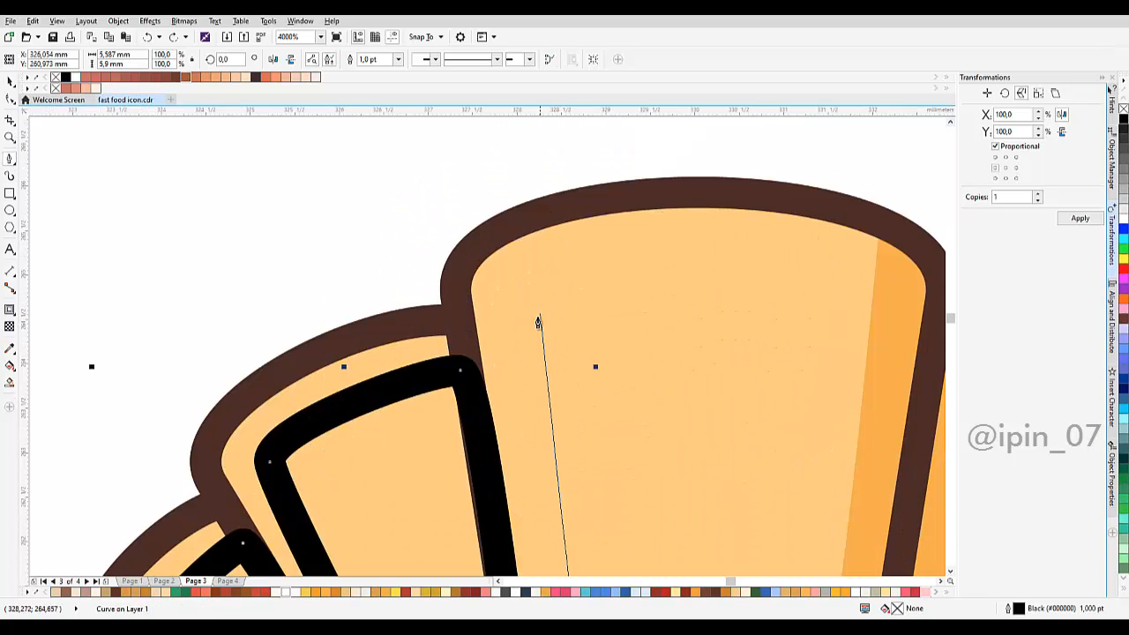
{"action": "left_click_drag", "start_coordinate": [538, 318], "coordinate": [542, 263]}
{"action": "scroll", "coordinate": [544, 263], "scroll_direction": "down", "scroll_amount": 1}
{"action": "scroll", "coordinate": [622, 353], "scroll_direction": "up", "scroll_amount": 1}
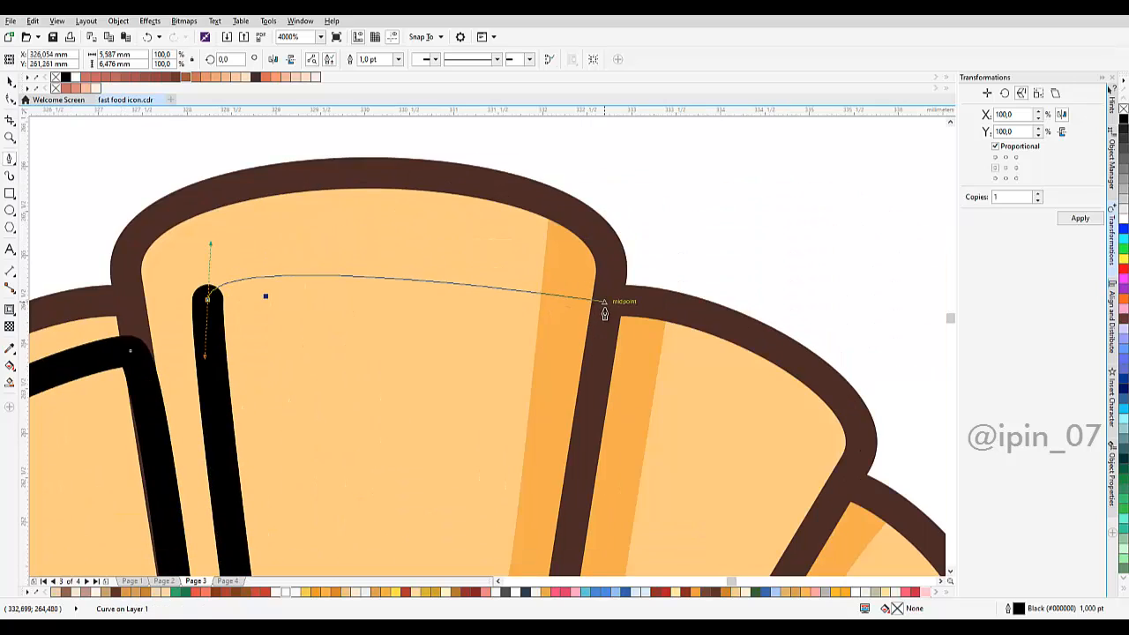
{"action": "left_click_drag", "start_coordinate": [604, 305], "coordinate": [686, 403]}
Close the Pen curve with a wide loop around the outside of the croissant's upper left.
{"action": "scroll", "coordinate": [692, 334], "scroll_direction": "down", "scroll_amount": 2}
{"action": "left_click_drag", "start_coordinate": [678, 250], "coordinate": [552, 231]}
{"action": "mouse_move", "coordinate": [333, 326]}
{"action": "left_mouse_down"}
{"action": "mouse_move", "coordinate": [329, 443]}
{"action": "mouse_move", "coordinate": [264, 308]}
{"action": "left_mouse_up"}
{"action": "left_click_drag", "start_coordinate": [300, 391], "coordinate": [371, 436]}
{"action": "scroll", "coordinate": [414, 328], "scroll_direction": "up", "scroll_amount": 1}
{"action": "left_click_drag", "start_coordinate": [442, 342], "coordinate": [473, 430]}
{"action": "scroll", "coordinate": [423, 275], "scroll_direction": "up", "scroll_amount": 1}
Intersect the curve with the fills of the small left end segment and its neighbouring segment.
{"action": "key", "text": "space"}
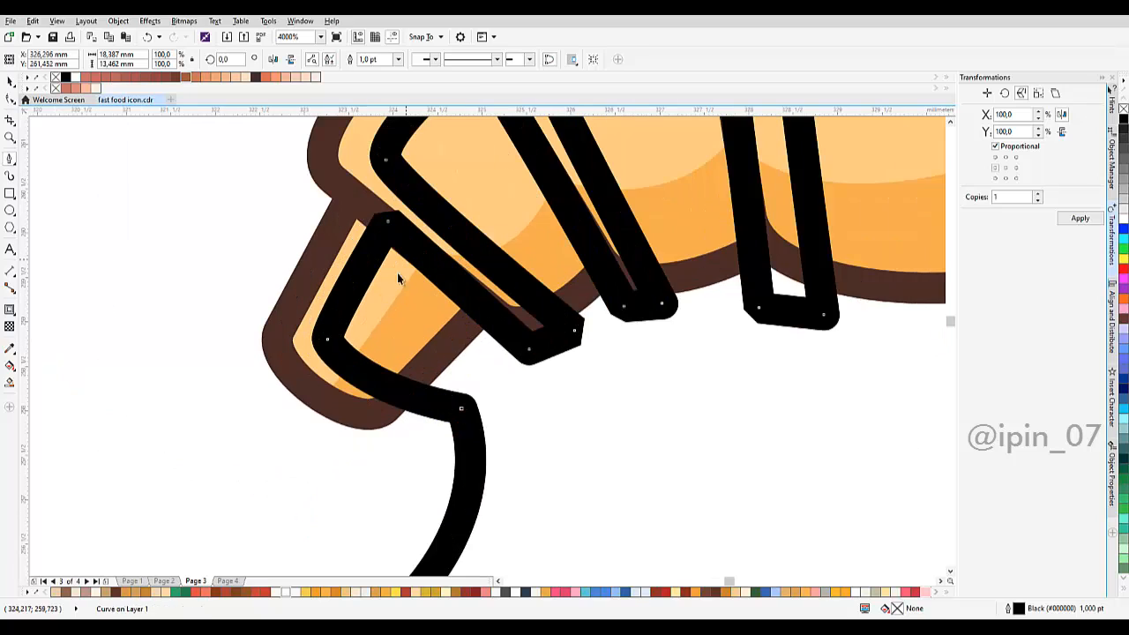
{"action": "left_click", "coordinate": [378, 284], "text": "shift"}
{"action": "left_click_drag", "start_coordinate": [647, 316], "coordinate": [600, 385]}
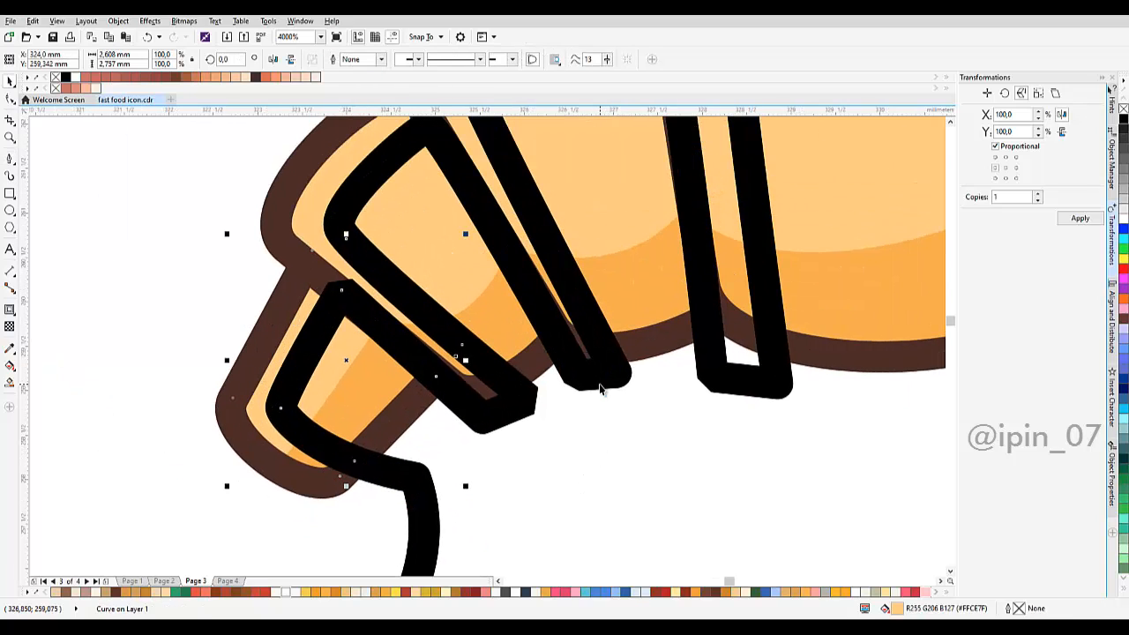
{"action": "left_click", "coordinate": [600, 384]}
{"action": "left_click", "coordinate": [441, 280], "text": "shift"}
{"action": "left_click", "coordinate": [368, 58]}
{"action": "left_click_drag", "start_coordinate": [617, 267], "coordinate": [463, 383]}
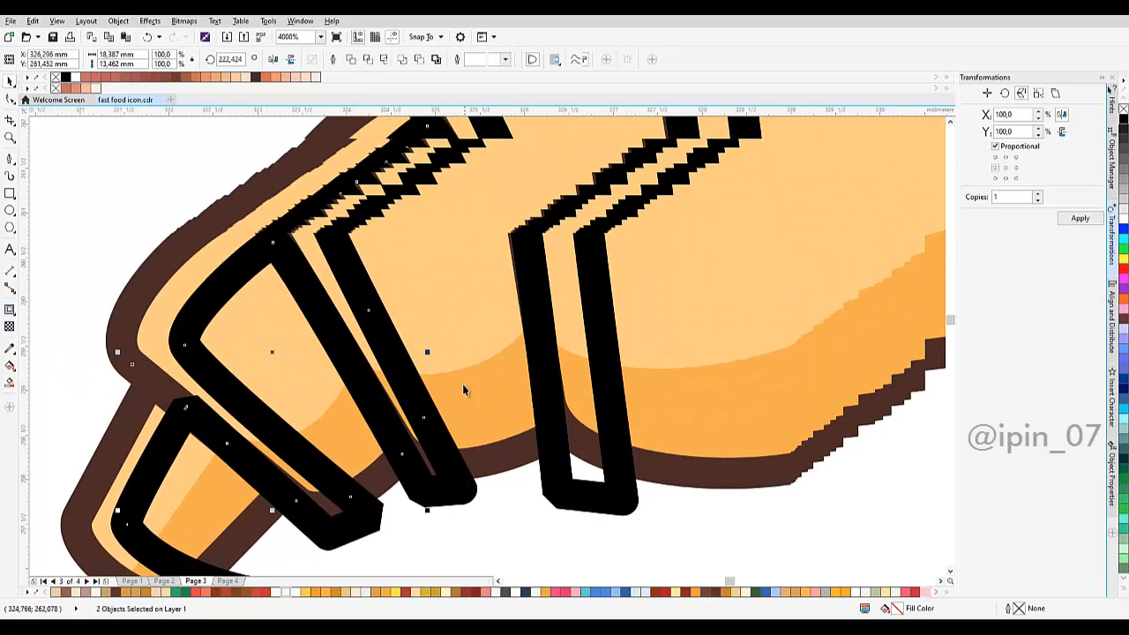
Intersect the curve with the fills of the larger left and middle segments, and delete the black curve.
{"action": "left_click", "coordinate": [600, 319]}
{"action": "left_click", "coordinate": [445, 222], "text": "shift"}
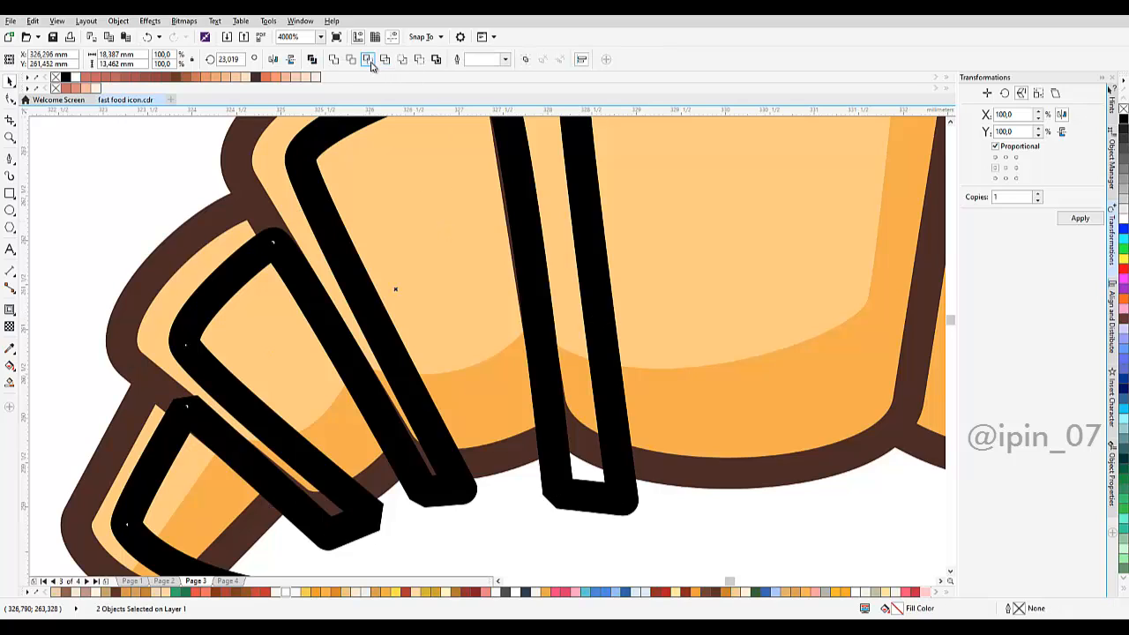
{"action": "left_click", "coordinate": [370, 62]}
{"action": "left_click_drag", "start_coordinate": [626, 337], "coordinate": [454, 456]}
{"action": "left_click", "coordinate": [399, 257]}
{"action": "scroll", "coordinate": [401, 263], "scroll_direction": "down", "scroll_amount": 1}
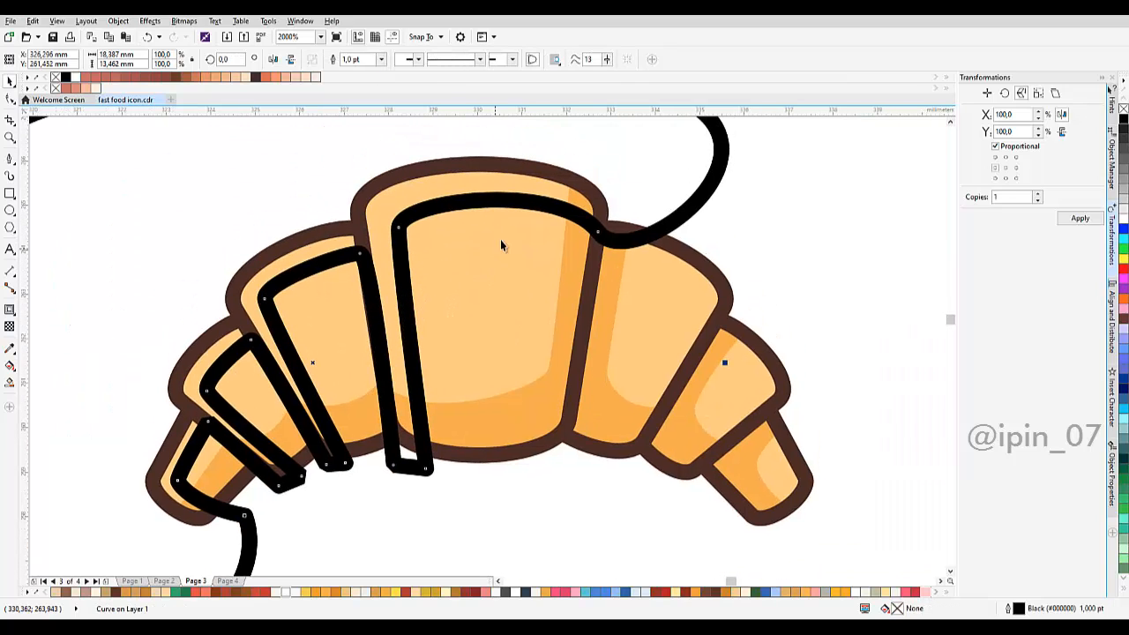
{"action": "left_click", "coordinate": [508, 251], "text": "shift"}
{"action": "left_click", "coordinate": [369, 60]}
{"action": "left_click", "coordinate": [349, 157]}
{"action": "key", "text": "Delete"}
Sample the pale cream swatch colour and fill the highlight of the croissant's small left end segment with it.
{"action": "scroll", "coordinate": [362, 225], "scroll_direction": "down", "scroll_amount": 1}
{"action": "left_click_drag", "start_coordinate": [363, 227], "coordinate": [636, 273]}
{"action": "scroll", "coordinate": [522, 302], "scroll_direction": "down", "scroll_amount": 1}
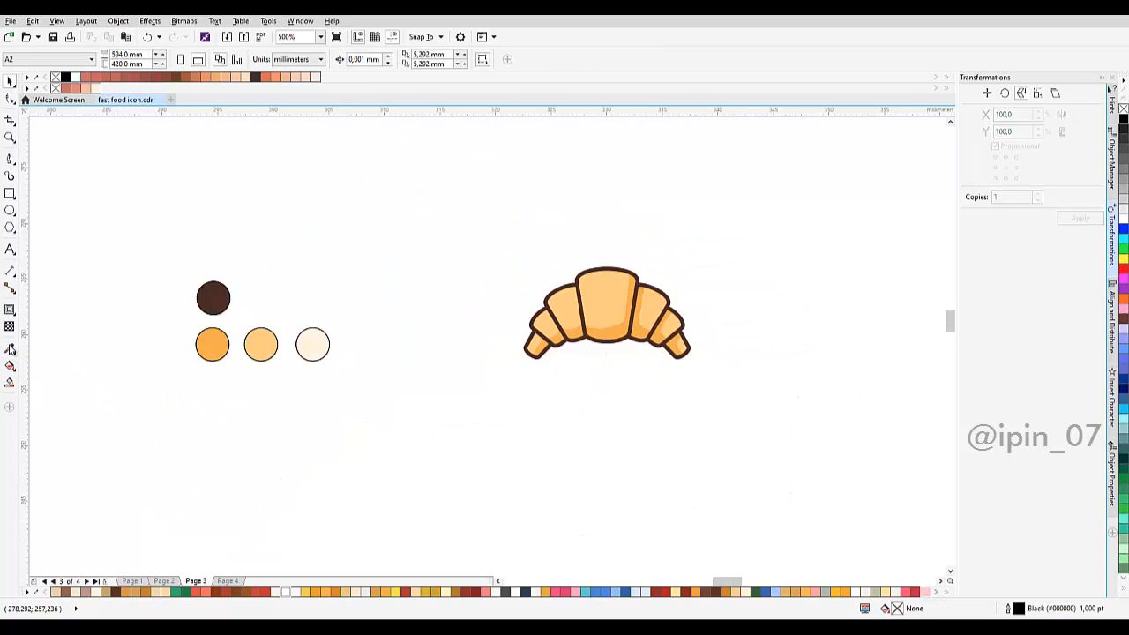
{"action": "left_click", "coordinate": [10, 351]}
{"action": "left_click", "coordinate": [304, 346]}
{"action": "scroll", "coordinate": [467, 340], "scroll_direction": "up", "scroll_amount": 4}
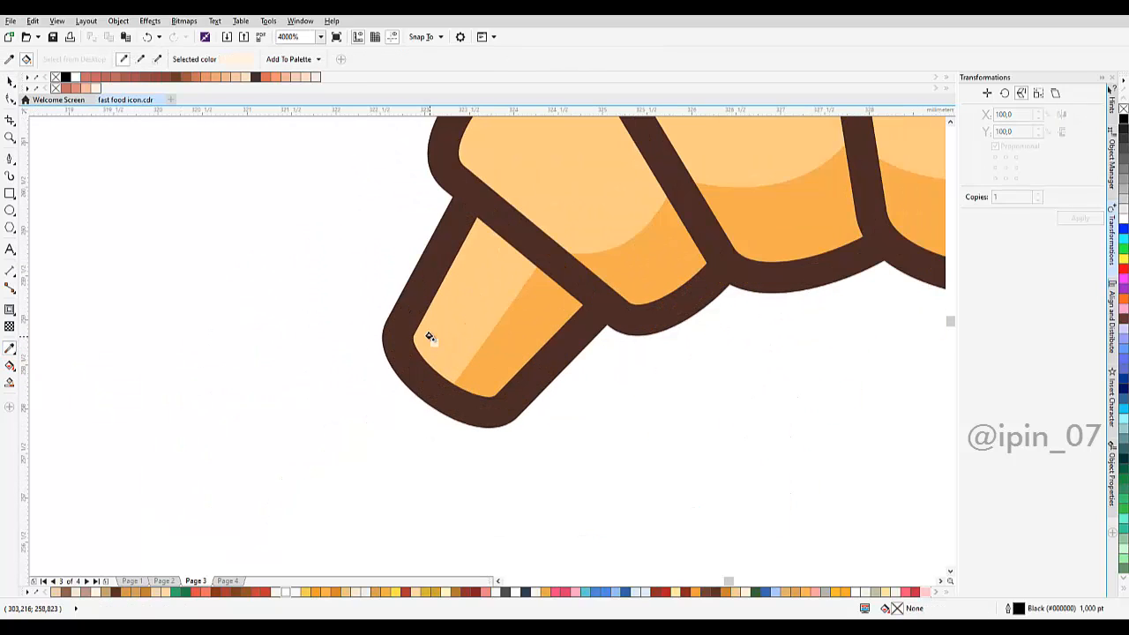
{"action": "left_click", "coordinate": [430, 338]}
Fill the highlights of the next small left segment, the larger left segment and the middle segment with the sampled pale cream.
{"action": "scroll", "coordinate": [459, 403], "scroll_direction": "up", "scroll_amount": 5}
{"action": "left_click", "coordinate": [452, 325]}
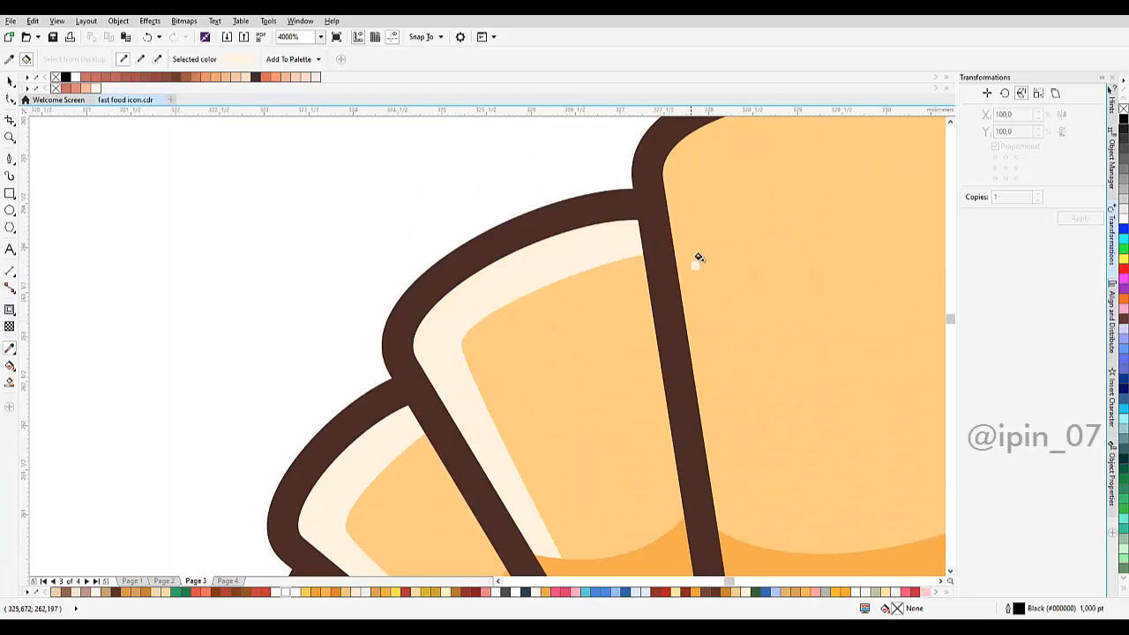
{"action": "left_click_drag", "start_coordinate": [695, 257], "coordinate": [472, 342]}
{"action": "left_click", "coordinate": [476, 242]}
{"action": "scroll", "coordinate": [471, 273], "scroll_direction": "down", "scroll_amount": 2}
{"action": "key", "text": "space"}
Bring the small left end segment's cream highlight forward one level in the stacking order.
{"action": "scroll", "coordinate": [418, 349], "scroll_direction": "up", "scroll_amount": 1}
{"action": "left_click_drag", "start_coordinate": [365, 381], "coordinate": [406, 292]}
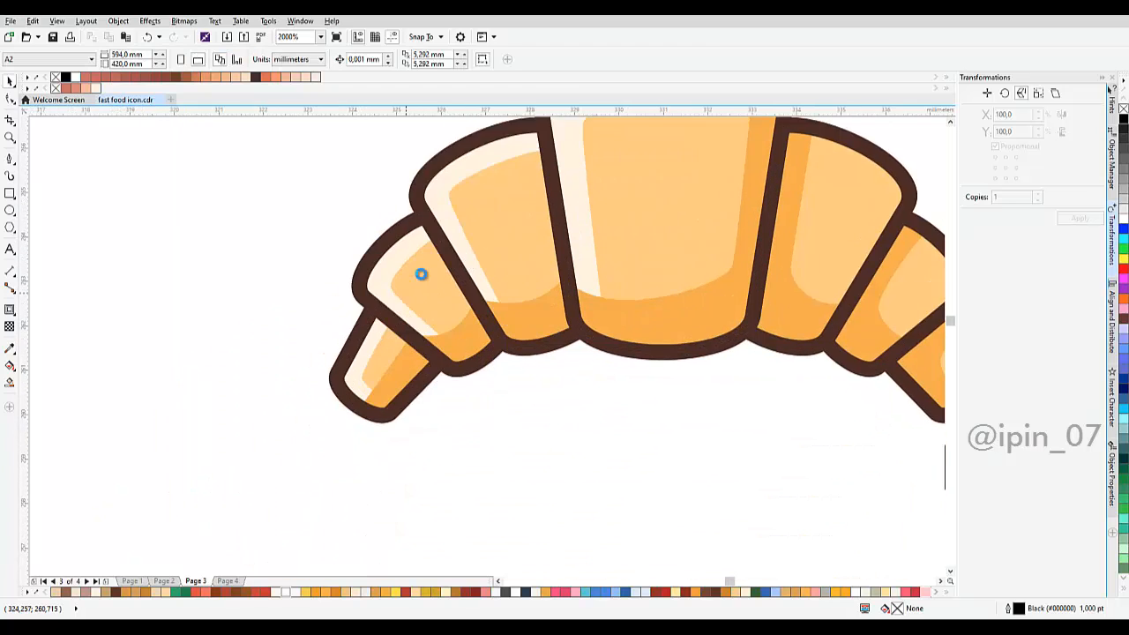
{"action": "scroll", "coordinate": [421, 274], "scroll_direction": "up", "scroll_amount": 2}
{"action": "left_click", "coordinate": [375, 330]}
{"action": "right_click", "coordinate": [376, 334]}
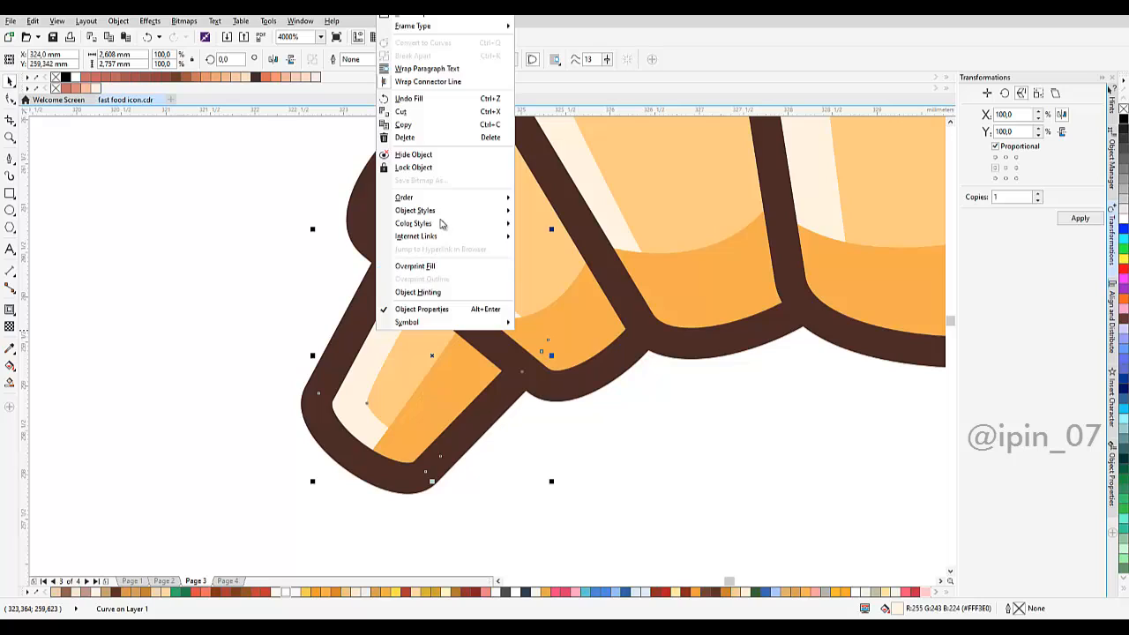
{"action": "mouse_move", "coordinate": [482, 205]}
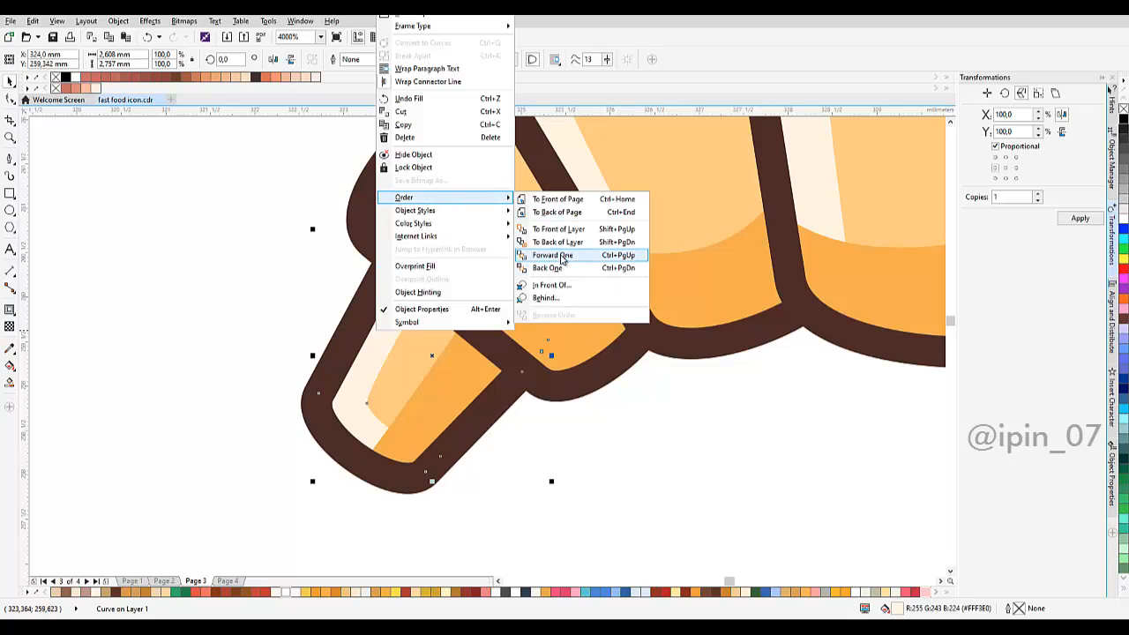
{"action": "left_click", "coordinate": [617, 258]}
Bring the cream highlights of the second left, larger left and middle segments forward one level so they overlap the orange shadows.
{"action": "scroll", "coordinate": [529, 291], "scroll_direction": "up", "scroll_amount": 2}
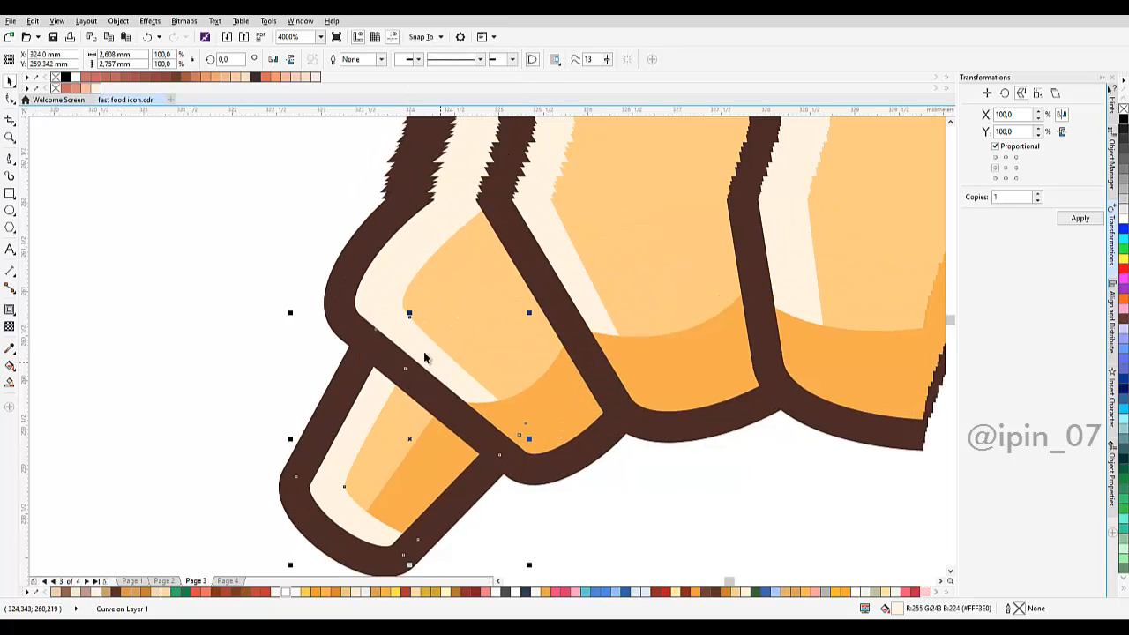
{"action": "left_click", "coordinate": [407, 321]}
{"action": "left_click_drag", "start_coordinate": [569, 304], "coordinate": [500, 353]}
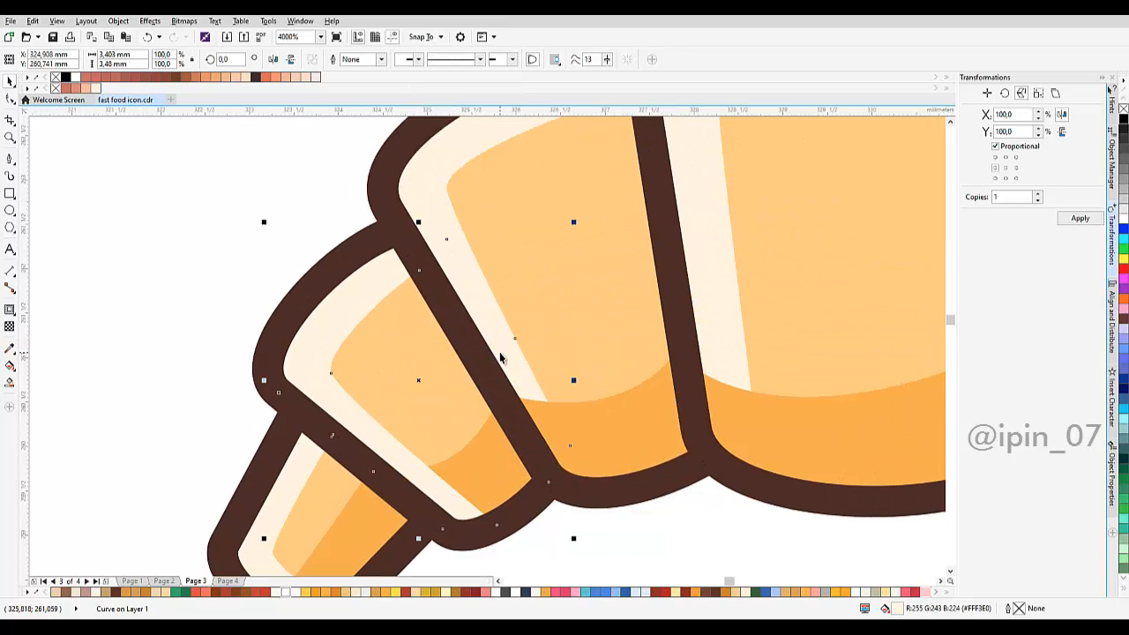
{"action": "key", "text": "ctrl+Page_Up"}
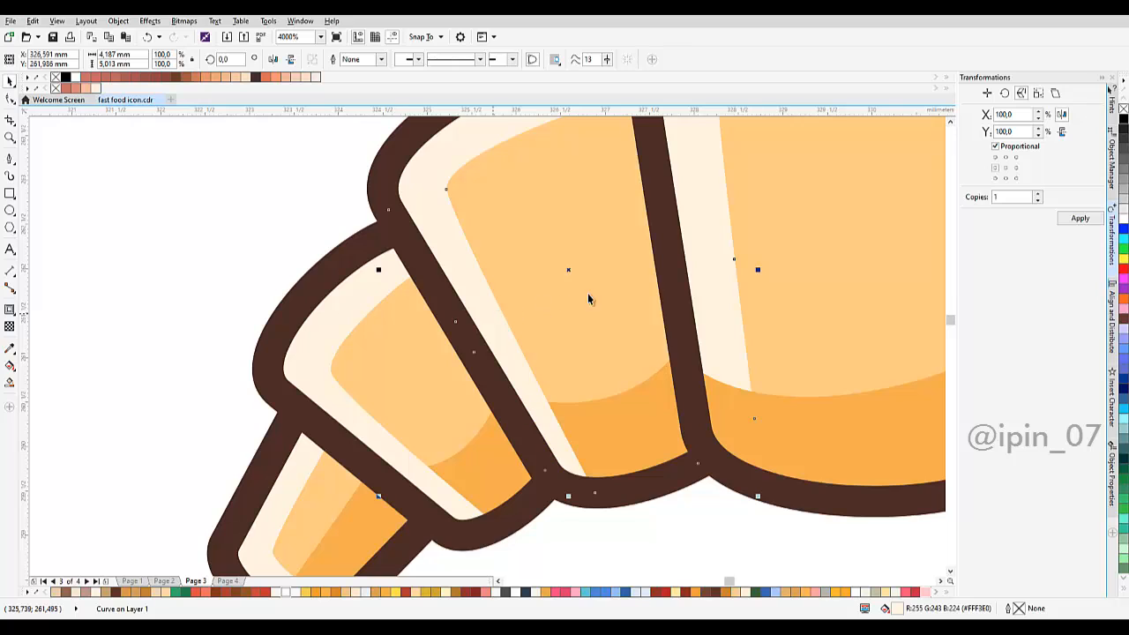
{"action": "scroll", "coordinate": [474, 348], "scroll_direction": "down", "scroll_amount": 1}
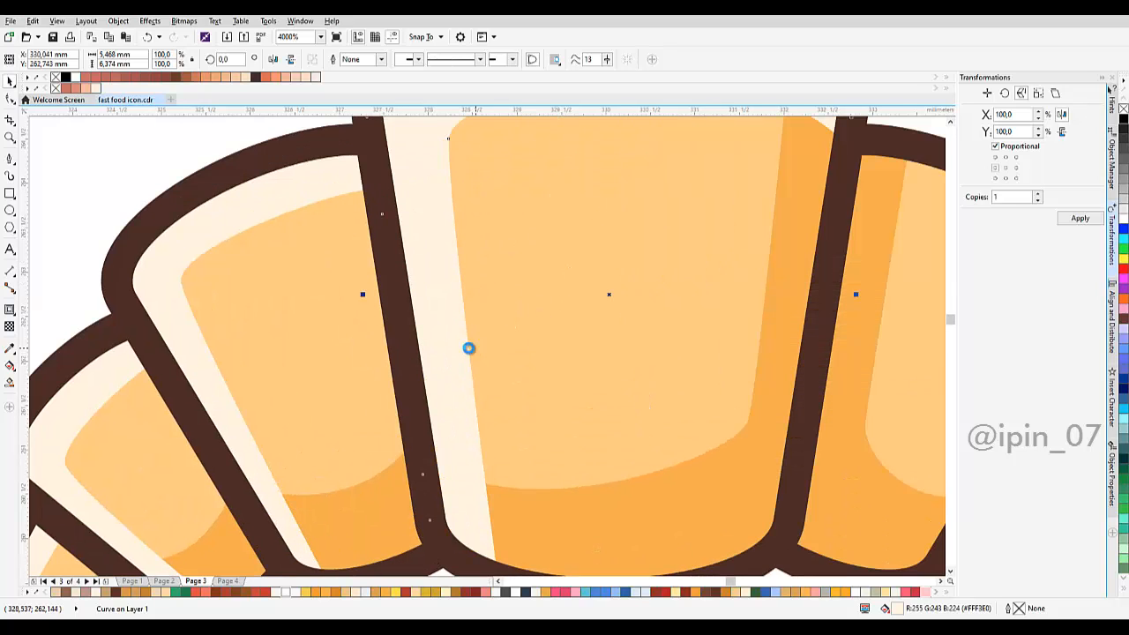
Group all the croissant's objects and rotate the group clockwise until its right end points downward.
{"action": "scroll", "coordinate": [468, 348], "scroll_direction": "down", "scroll_amount": 2}
{"action": "scroll", "coordinate": [506, 356], "scroll_direction": "down", "scroll_amount": 1}
{"action": "left_click", "coordinate": [556, 386]}
{"action": "scroll", "coordinate": [556, 386], "scroll_direction": "up", "scroll_amount": 1}
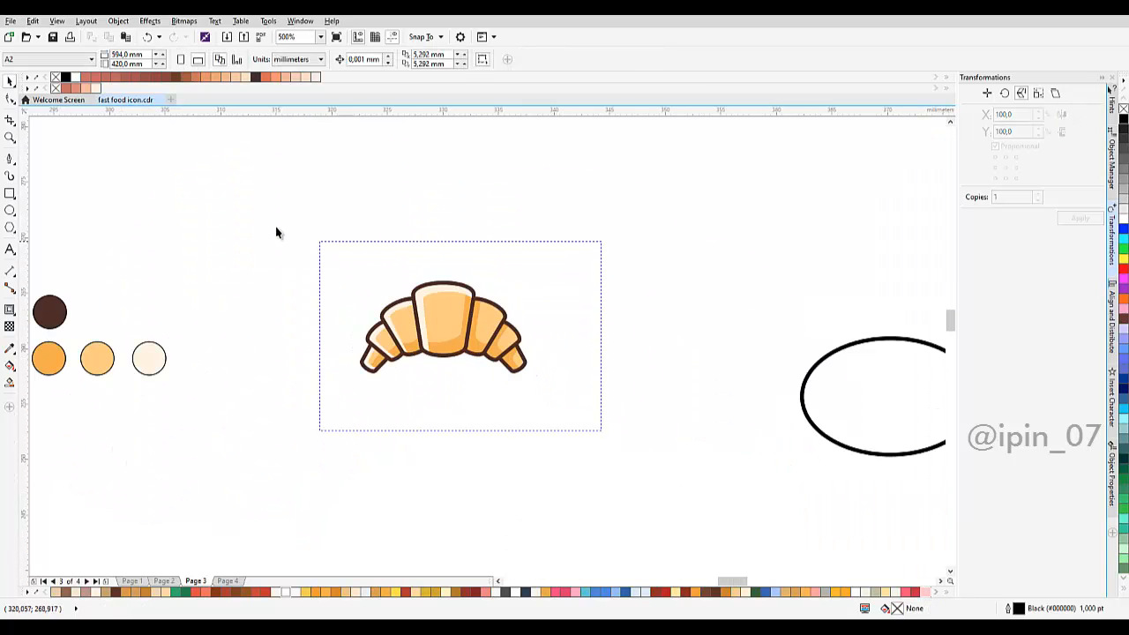
{"action": "left_click", "coordinate": [474, 315]}
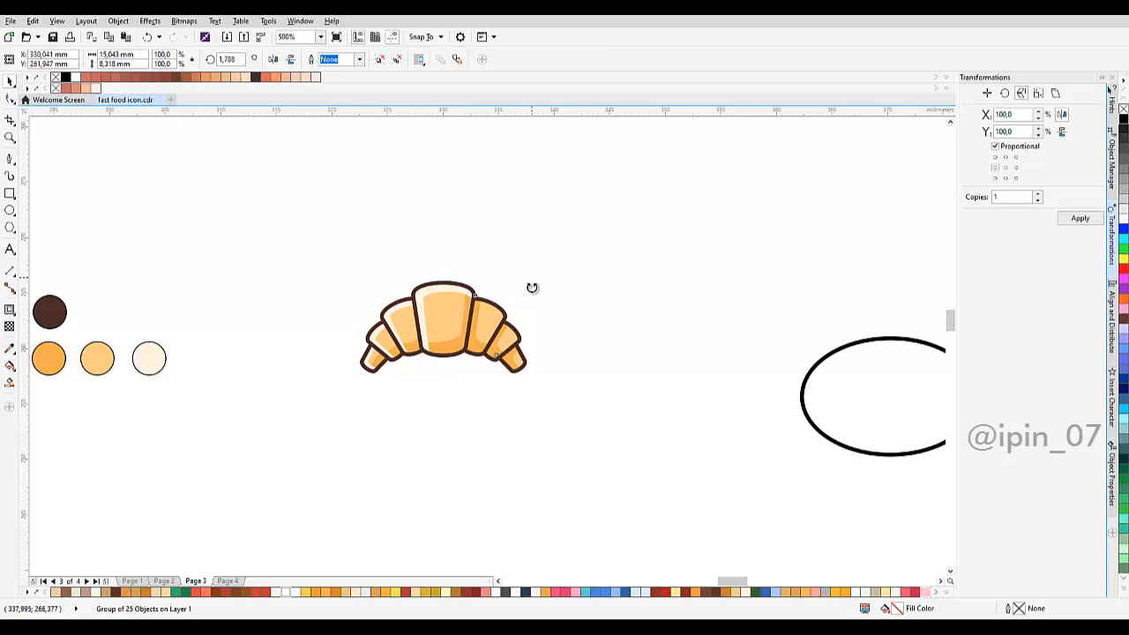
{"action": "left_click_drag", "start_coordinate": [532, 287], "coordinate": [539, 321]}
{"action": "left_click", "coordinate": [524, 305]}
{"action": "scroll", "coordinate": [524, 305], "scroll_direction": "down", "scroll_amount": 1}
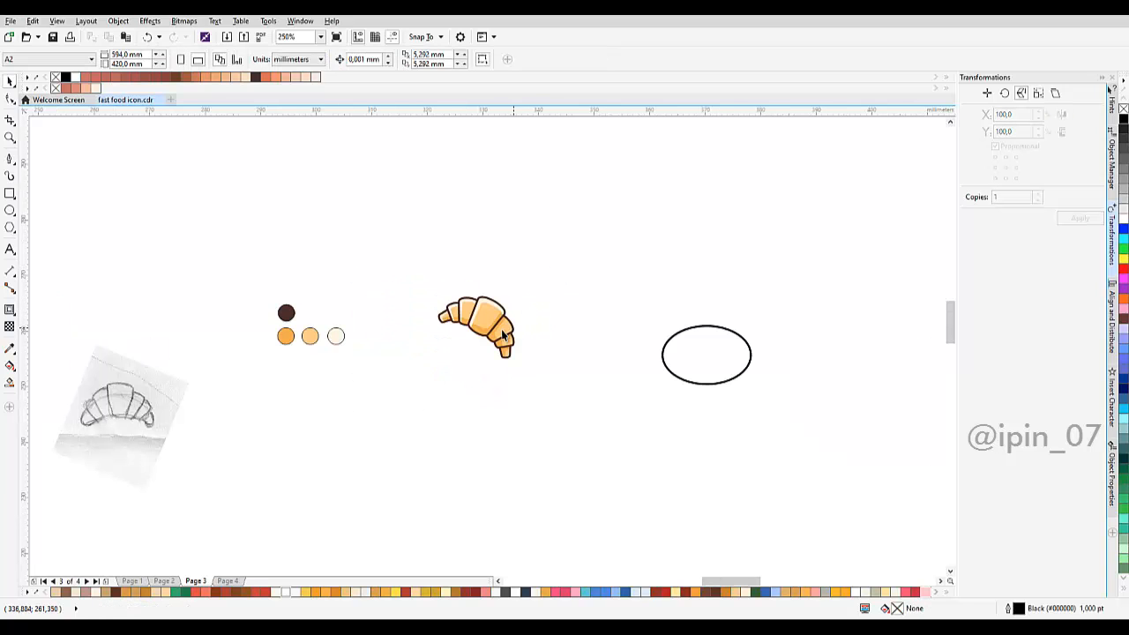
Delete the black outlined ellipse beside the croissant, shift the croissant group slightly to the right and deselect it.
{"action": "scroll", "coordinate": [483, 335], "scroll_direction": "up", "scroll_amount": 1}
{"action": "left_click", "coordinate": [846, 362]}
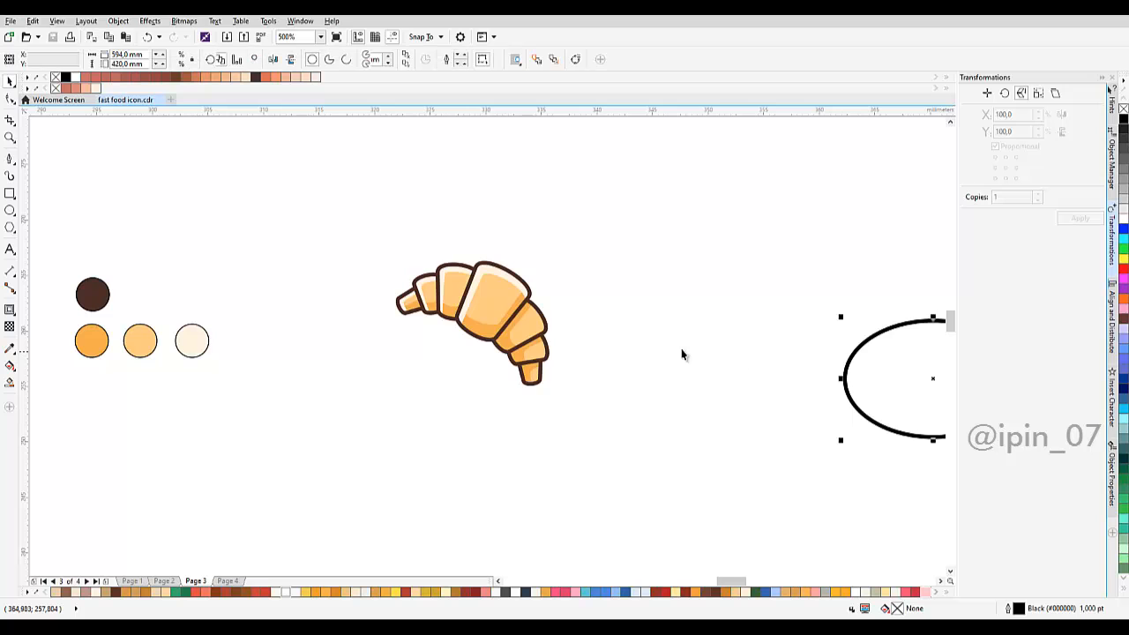
{"action": "key", "text": "Delete"}
{"action": "left_click_drag", "start_coordinate": [508, 321], "coordinate": [550, 325]}
{"action": "key", "text": "Escape"}
{"action": "scroll", "coordinate": [563, 320], "scroll_direction": "up", "scroll_amount": 1}
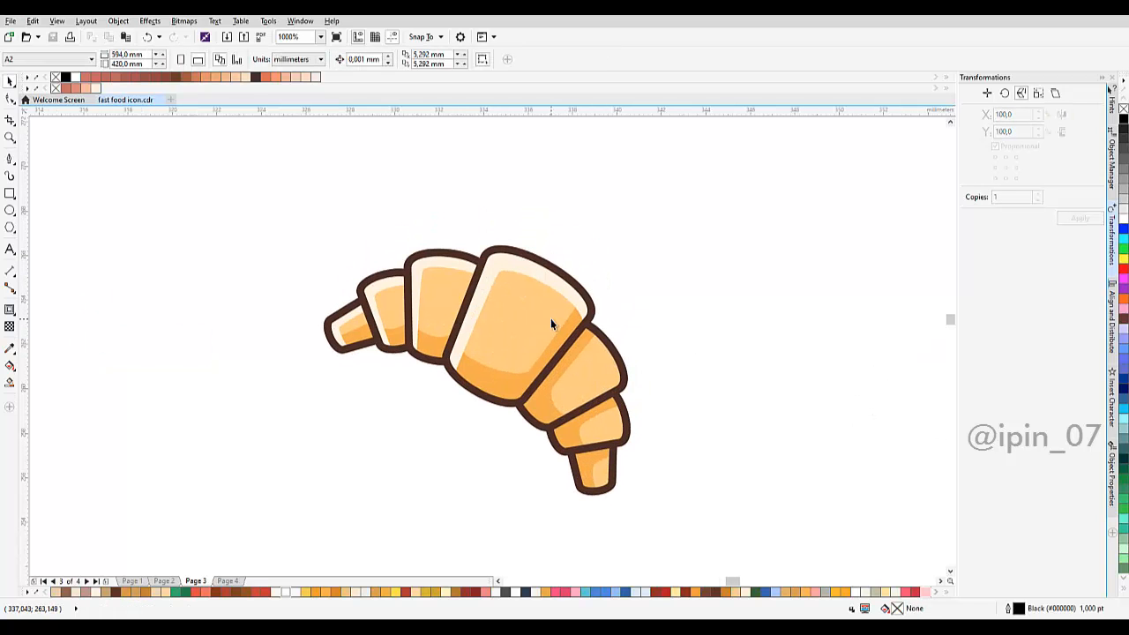